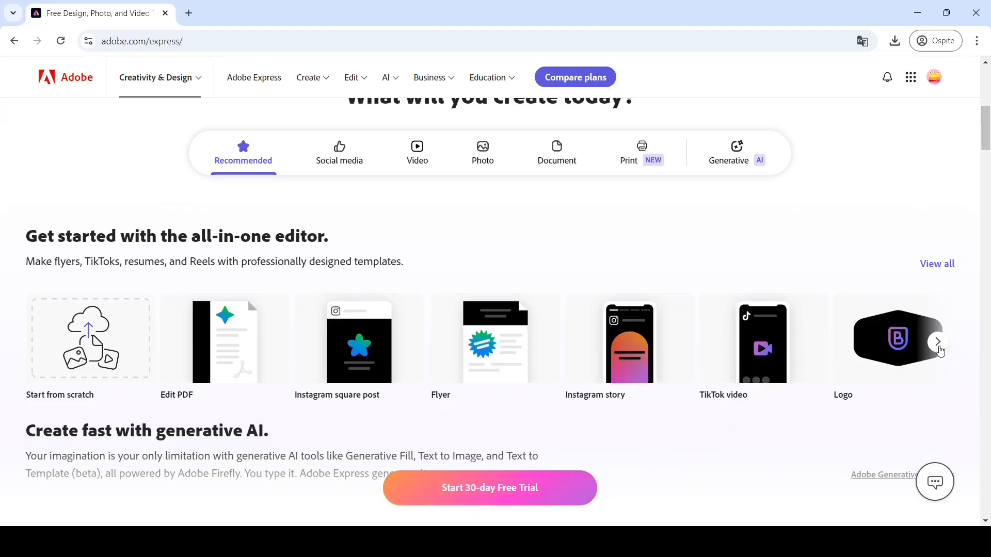
Start a new 500x500px logo design from the all-in-one editor's project types.
left_click(938, 345)
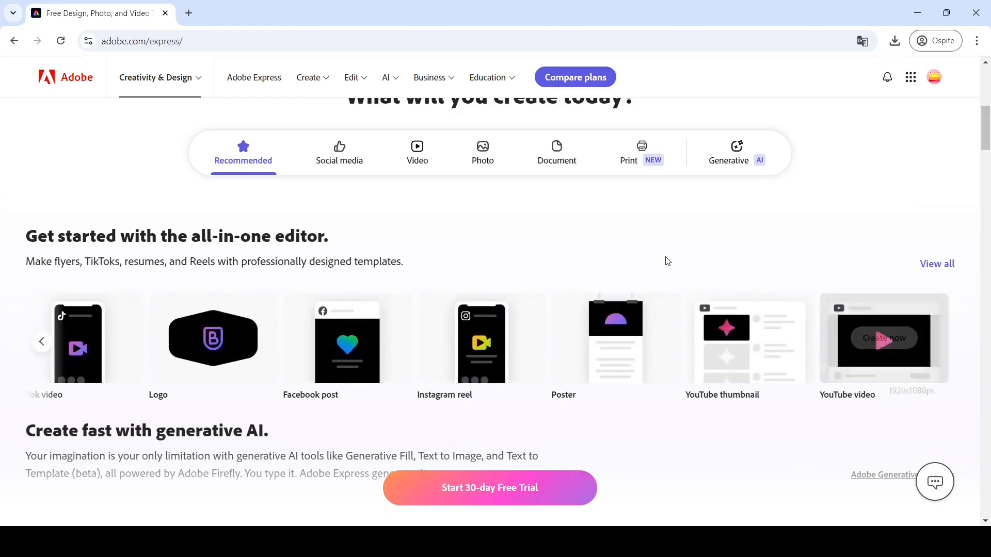
mouse_move(224, 361)
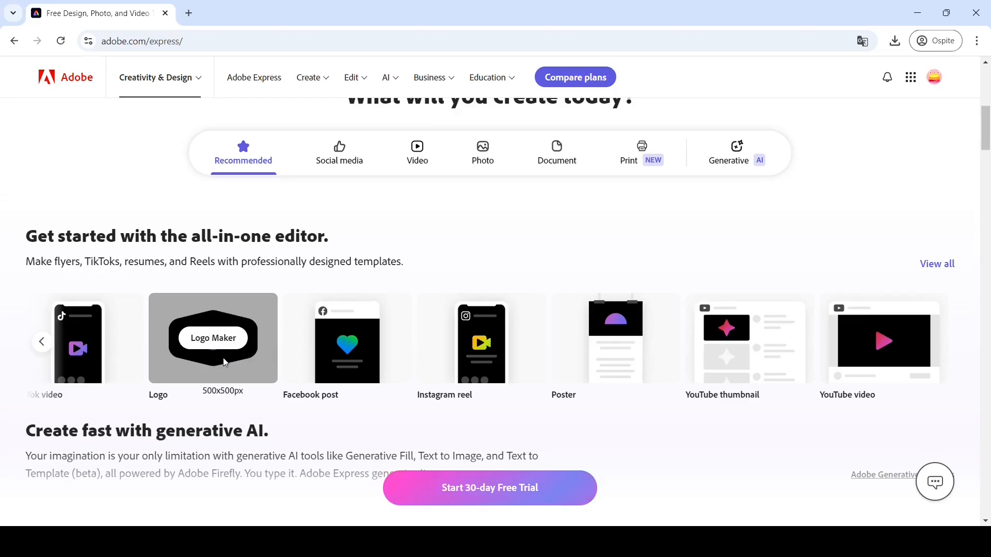
left_click(217, 346)
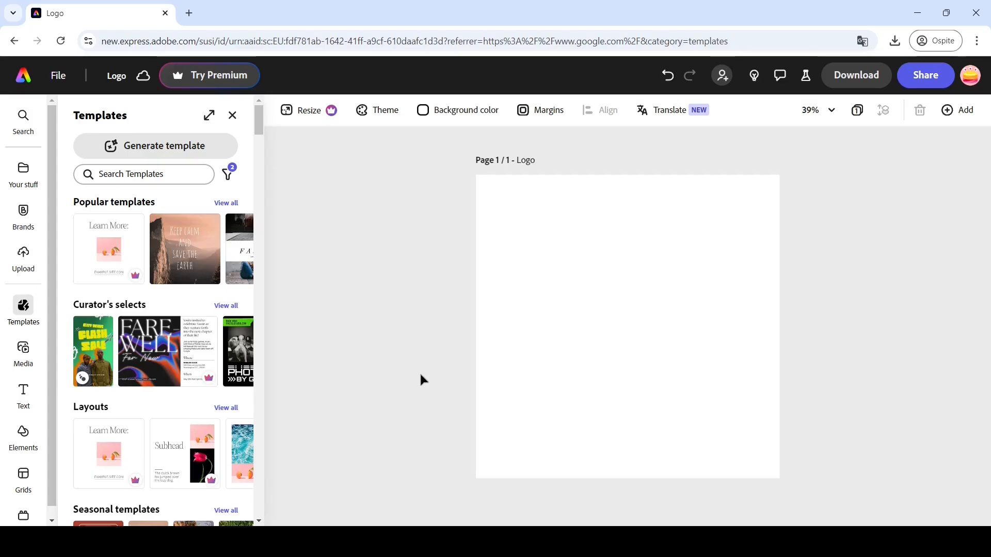
Examine the brand options and the available color themes for the blank logo page.
mouse_move(21, 218)
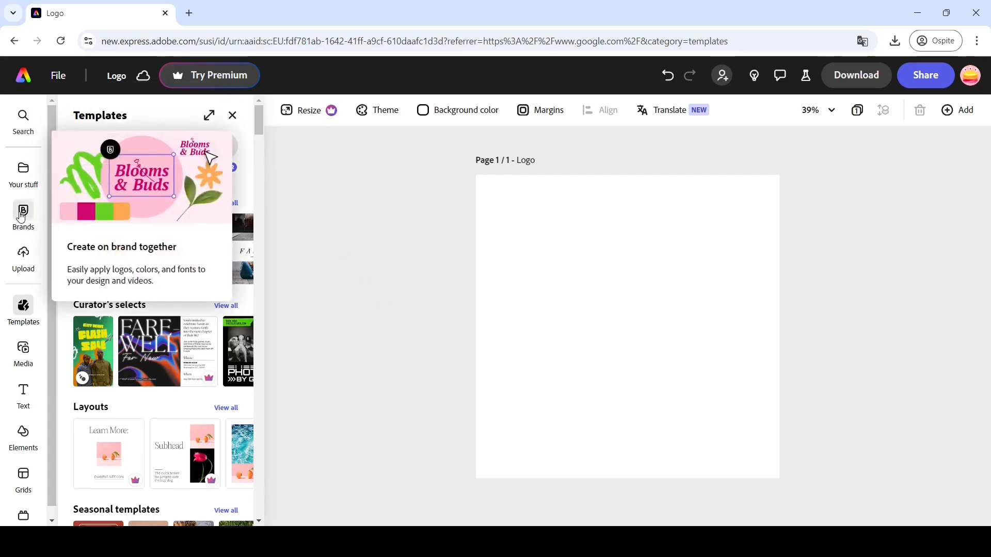
left_click(22, 217)
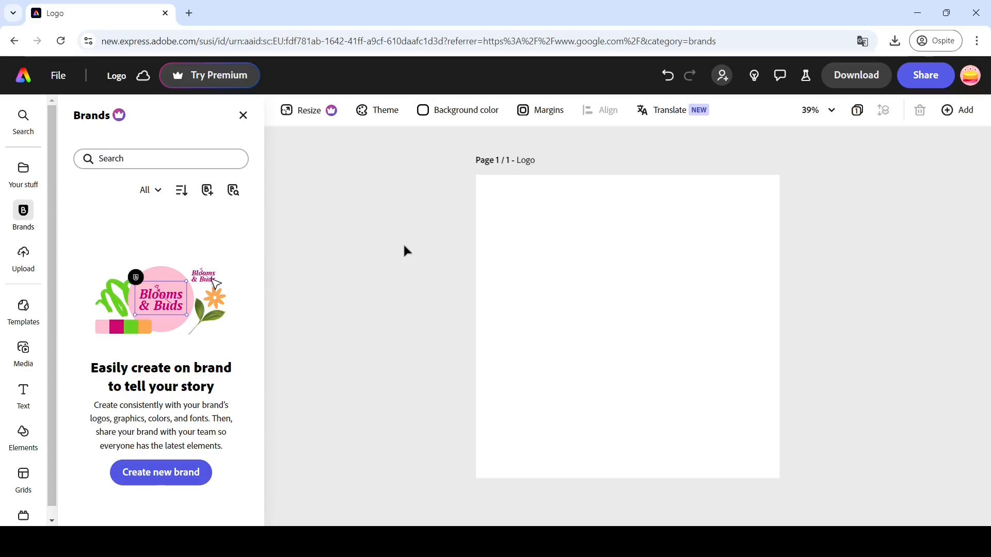
left_click(387, 113)
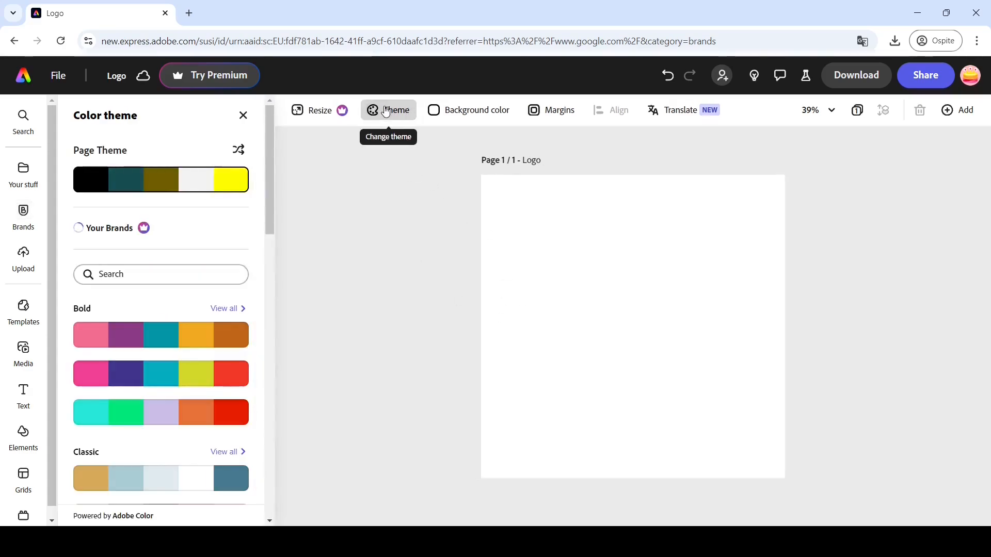
left_click_drag(266, 213, 275, 525)
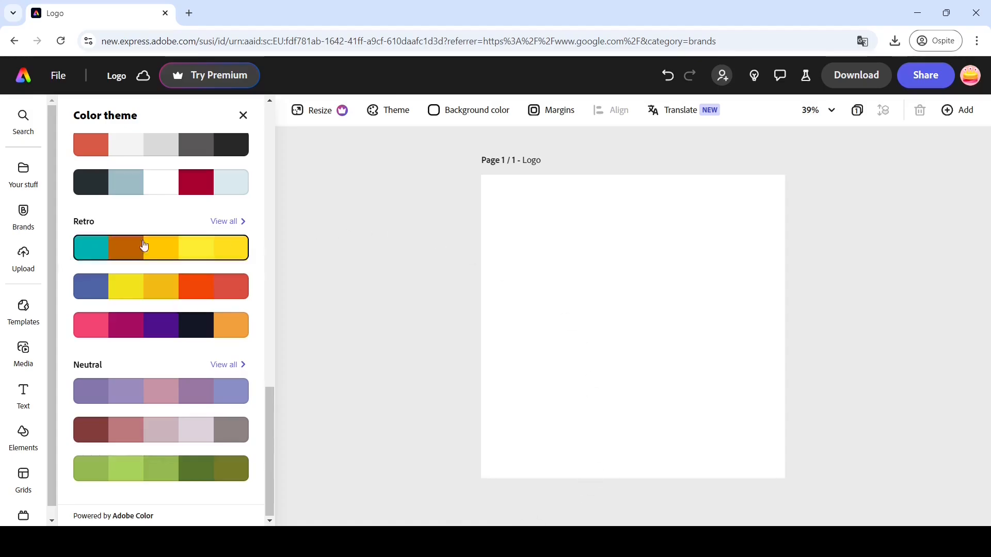
Search the templates for "logo" and add the Black Yellow DJ Pulse Music Logo template to the design as a page.
left_click(23, 306)
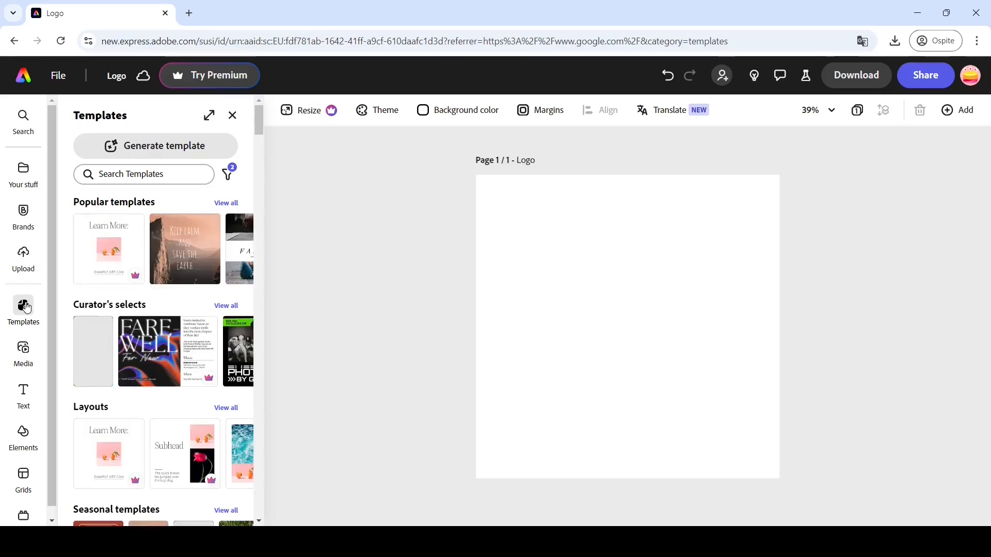
left_click(156, 174)
type("logo")
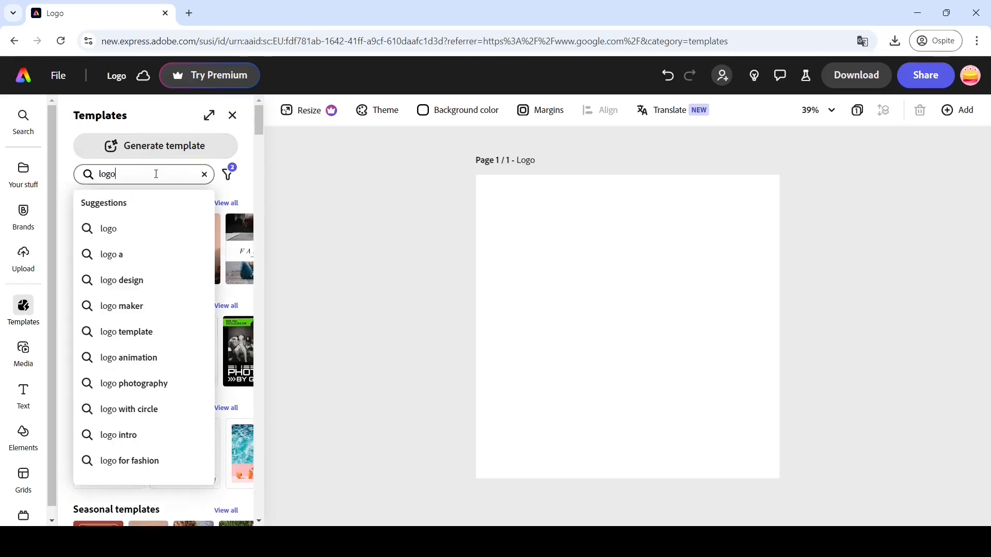
key("Return")
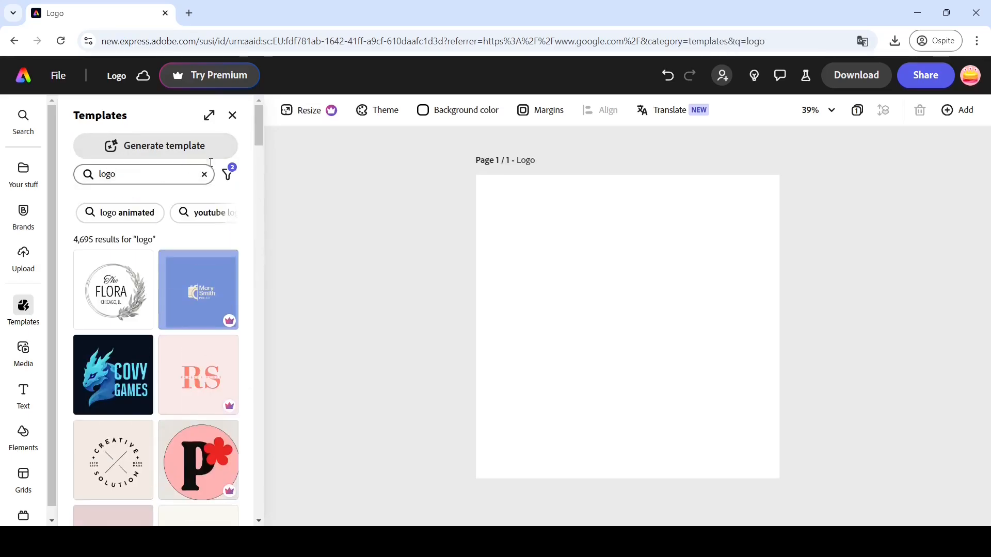
left_click_drag(261, 126, 259, 189)
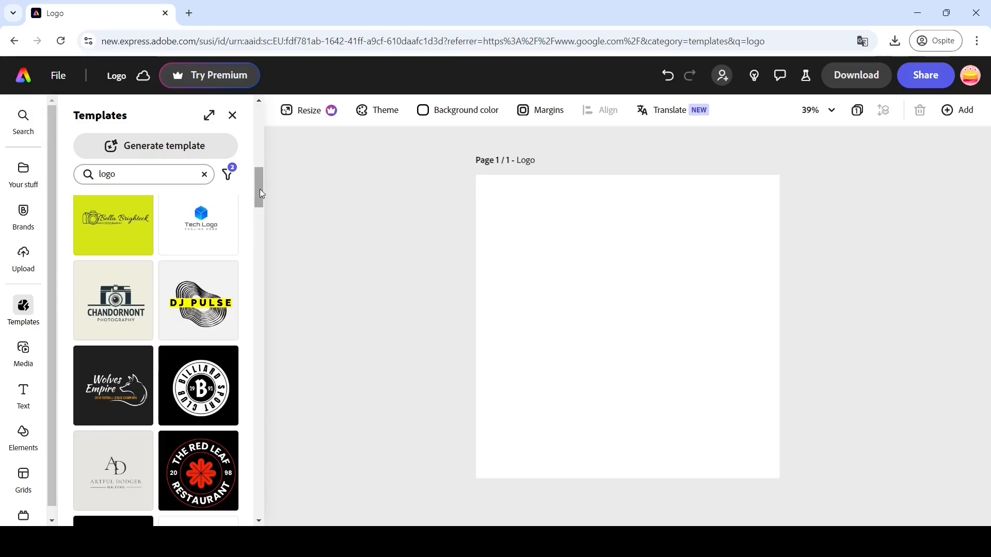
left_click(208, 314)
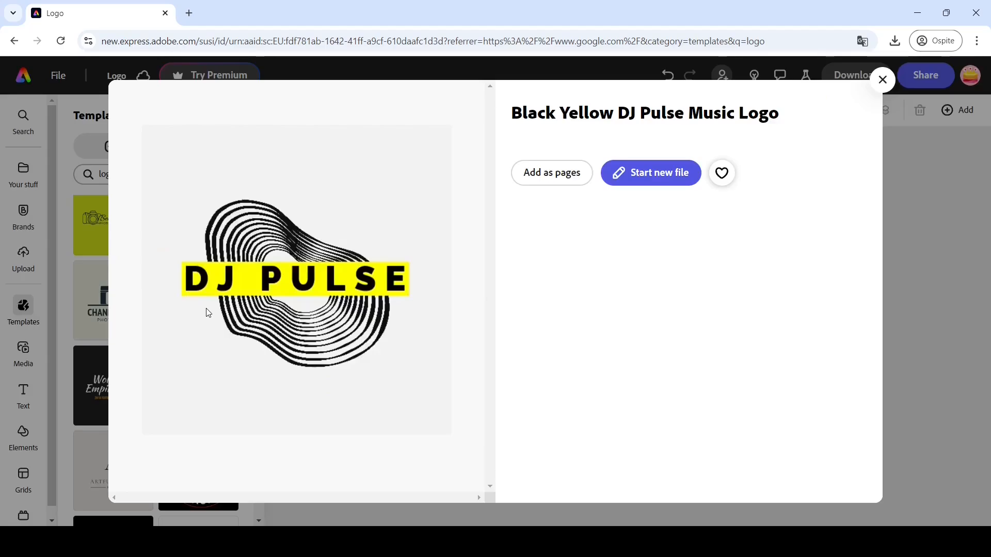
left_click(555, 185)
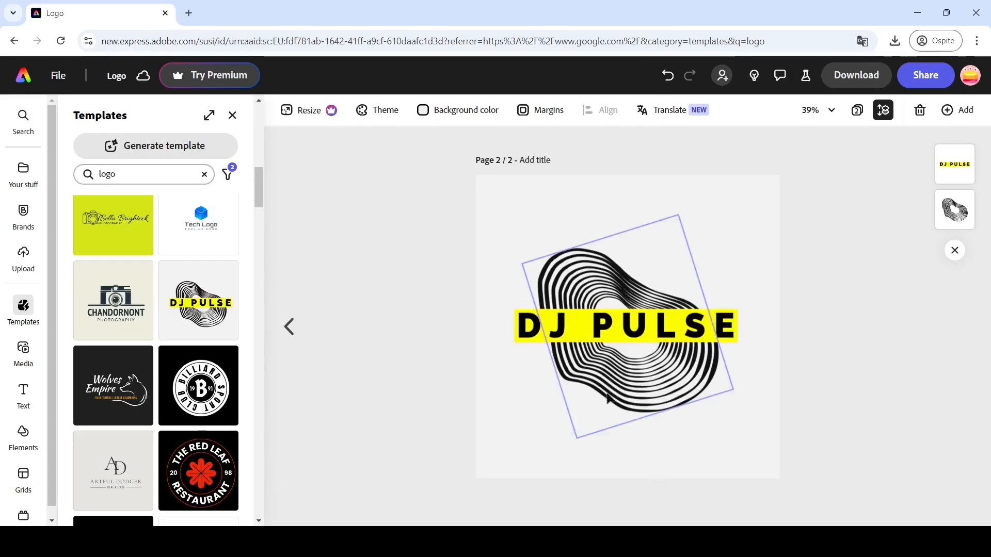
Delete the yellow DJ PULSE text from the template page, keeping the wavy line artwork.
left_click(623, 380)
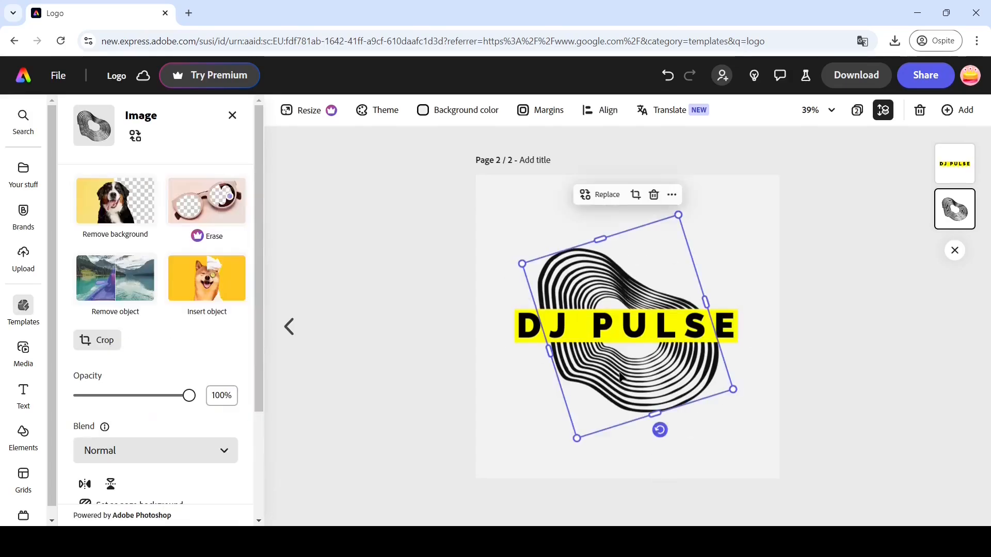
left_click(580, 320)
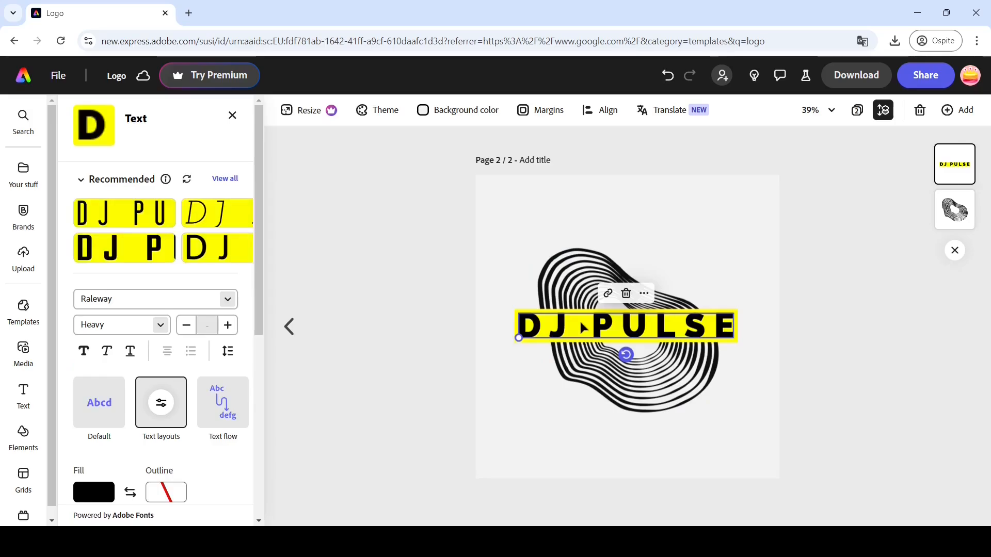
left_click(738, 231)
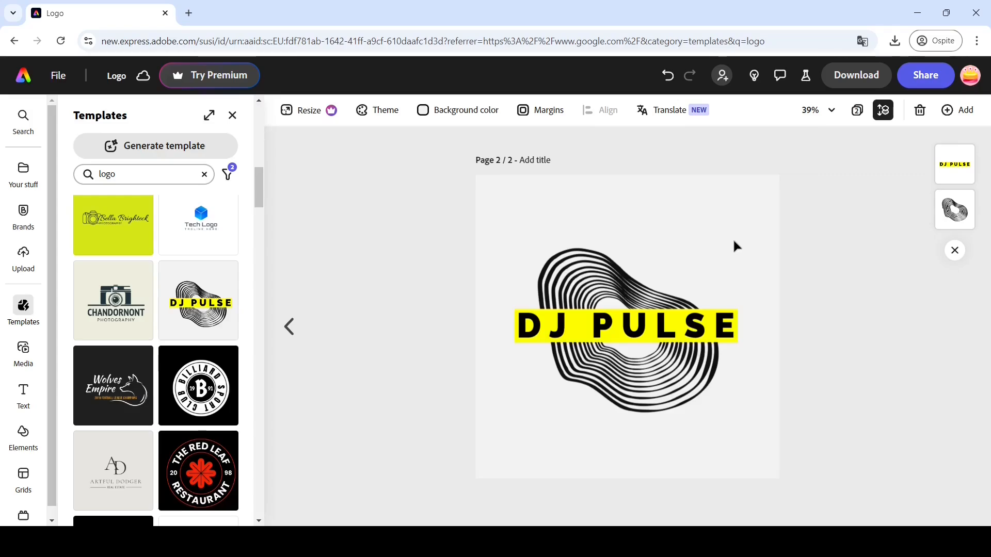
left_click(600, 264)
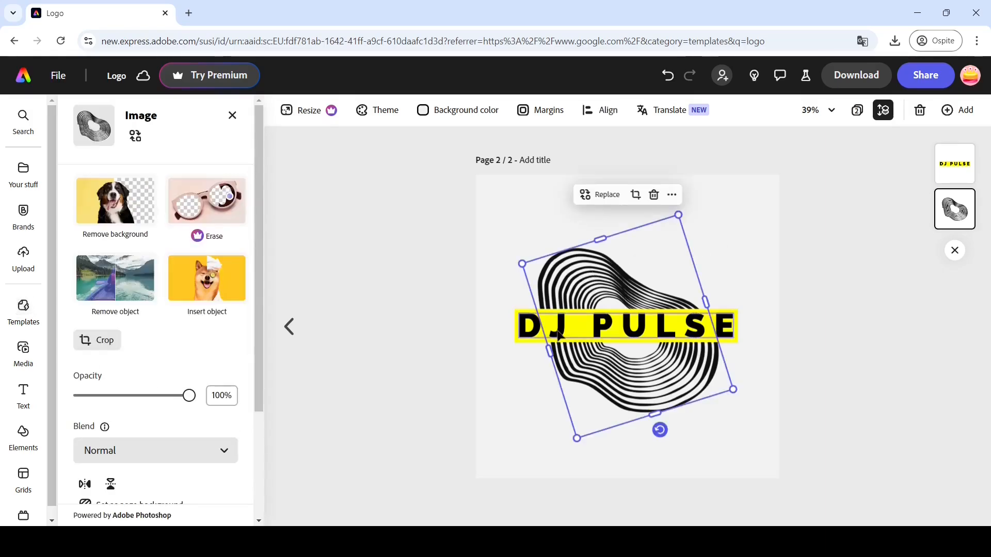
left_click(571, 328)
key("Delete")
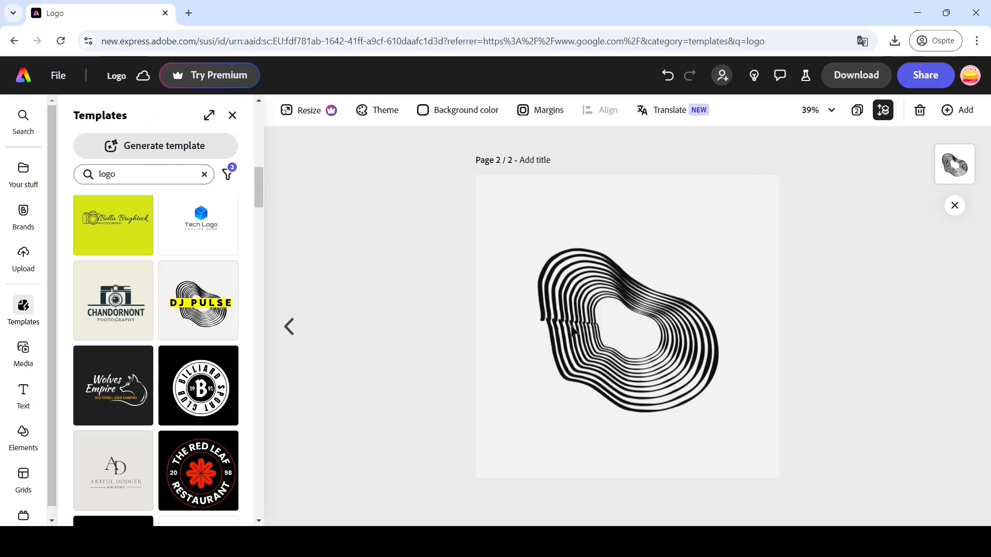
Enlarge the wavy line artwork to nearly fill the page, rotate it slightly counterclockwise and recenter it.
left_click(571, 325)
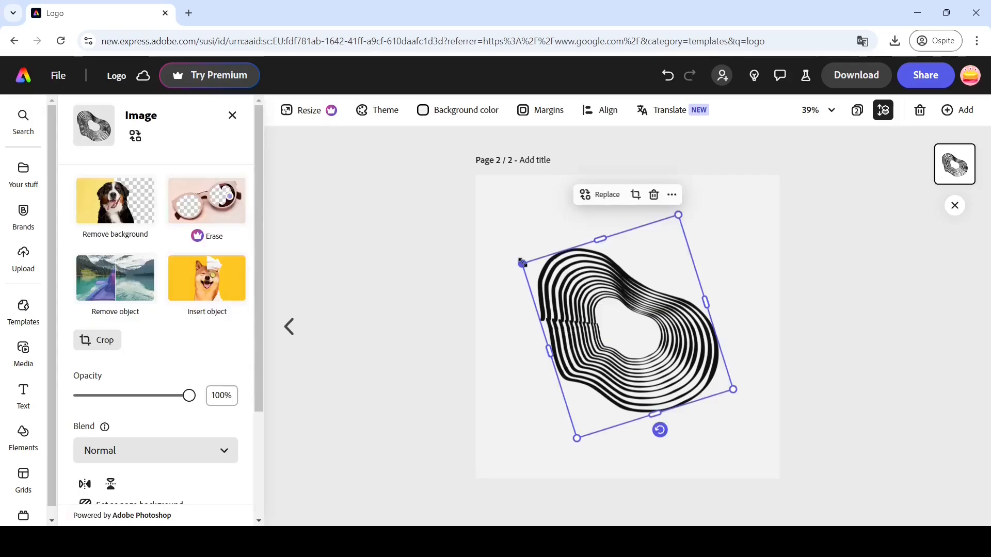
left_click_drag(522, 264, 463, 229)
left_click_drag(733, 390, 781, 416)
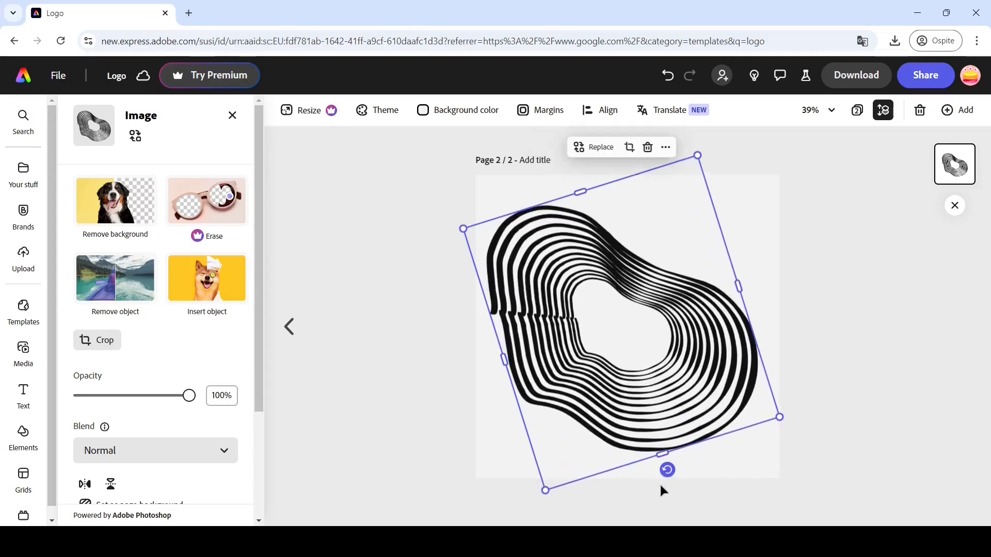
left_click_drag(667, 470, 681, 467)
left_click_drag(650, 386, 655, 387)
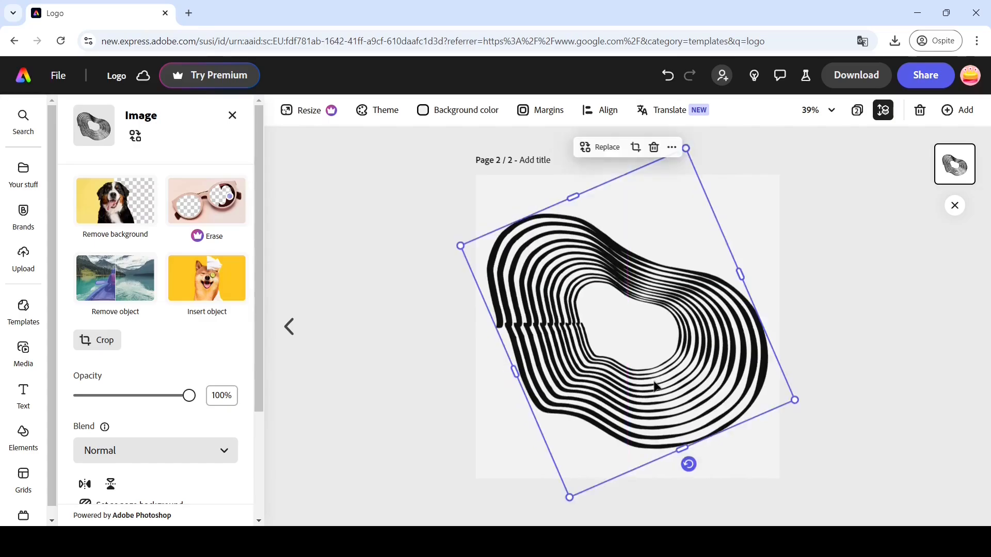
left_click(426, 295)
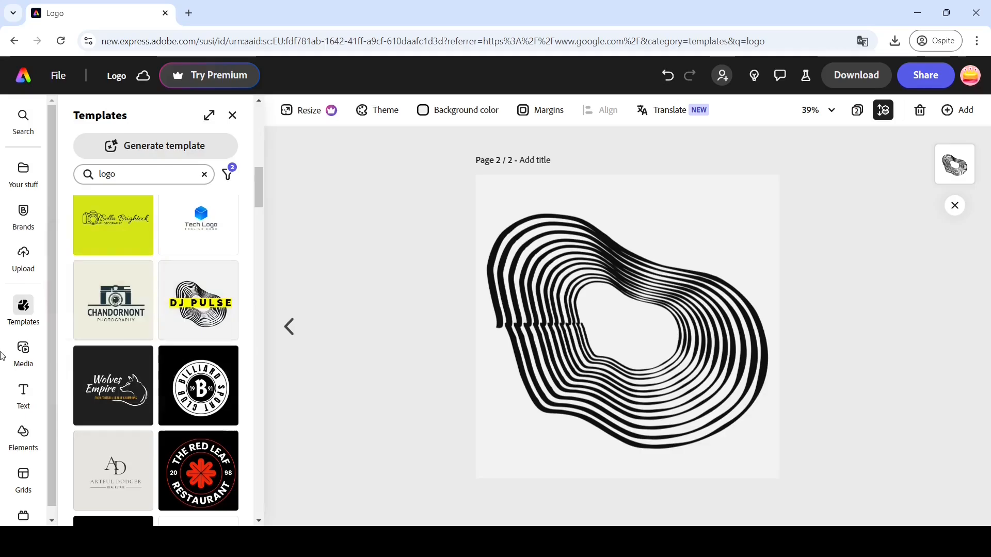
Search the media photos for "cd" and add the photo of a single disc on a black background to the page.
left_click(25, 357)
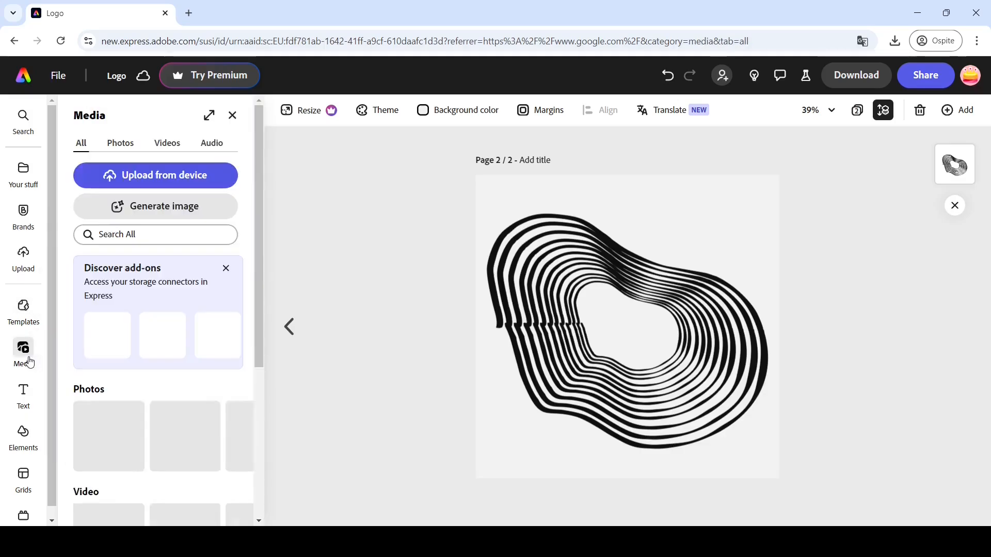
left_click(172, 232)
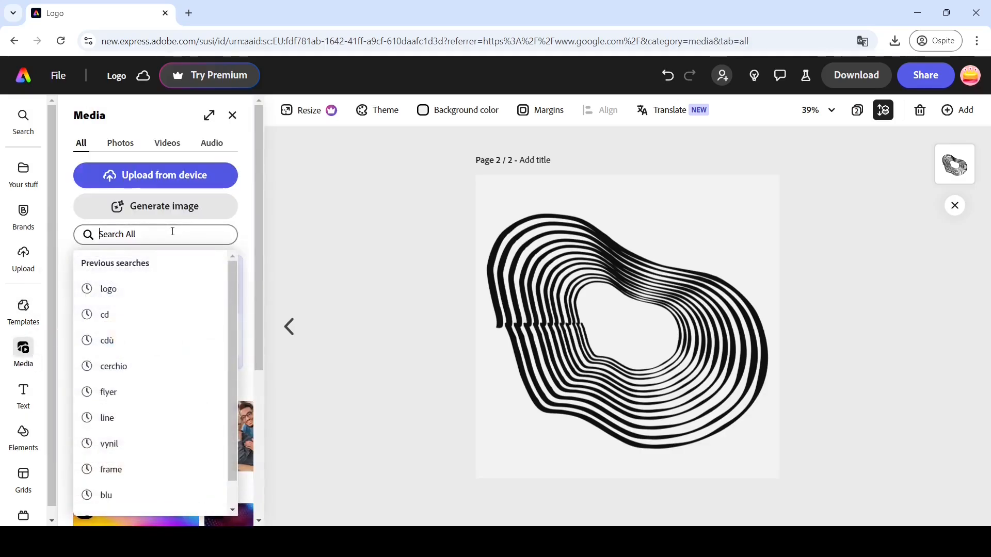
type("cd")
key("Return")
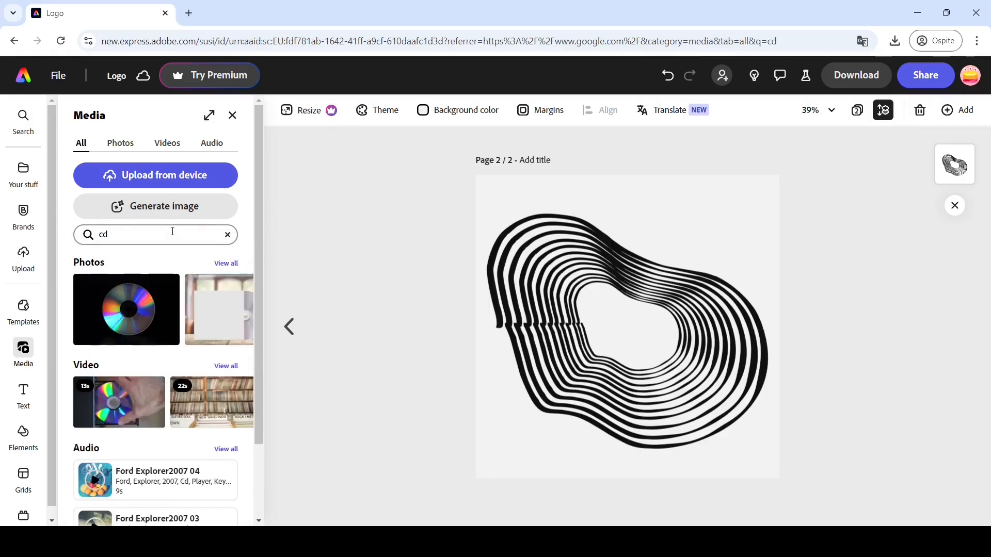
left_click(226, 264)
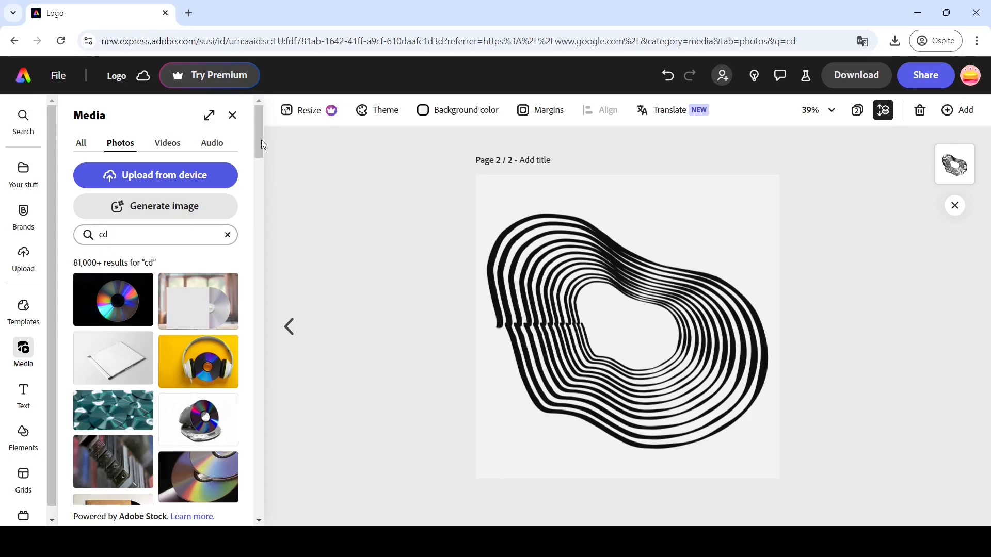
left_click_drag(261, 140, 262, 332)
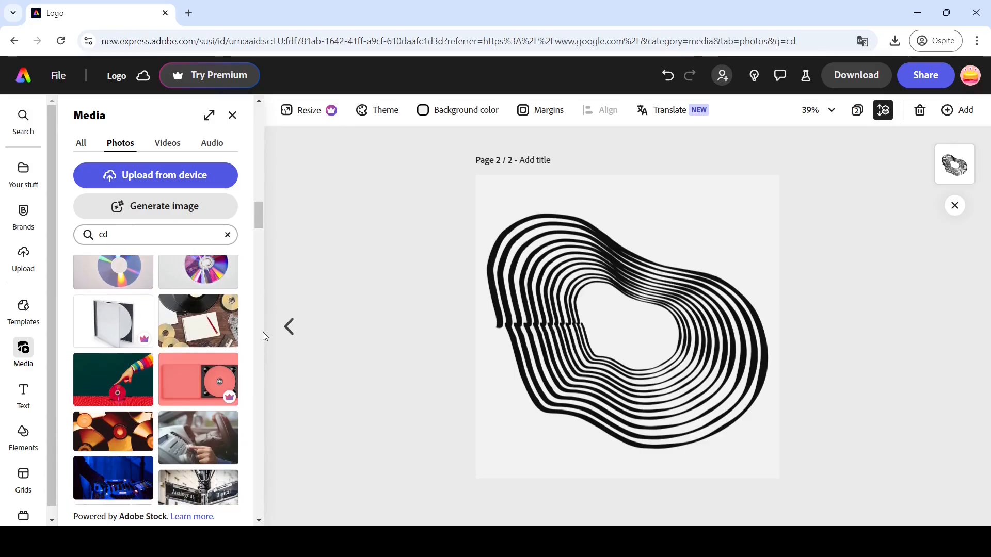
left_click_drag(257, 219, 265, 282)
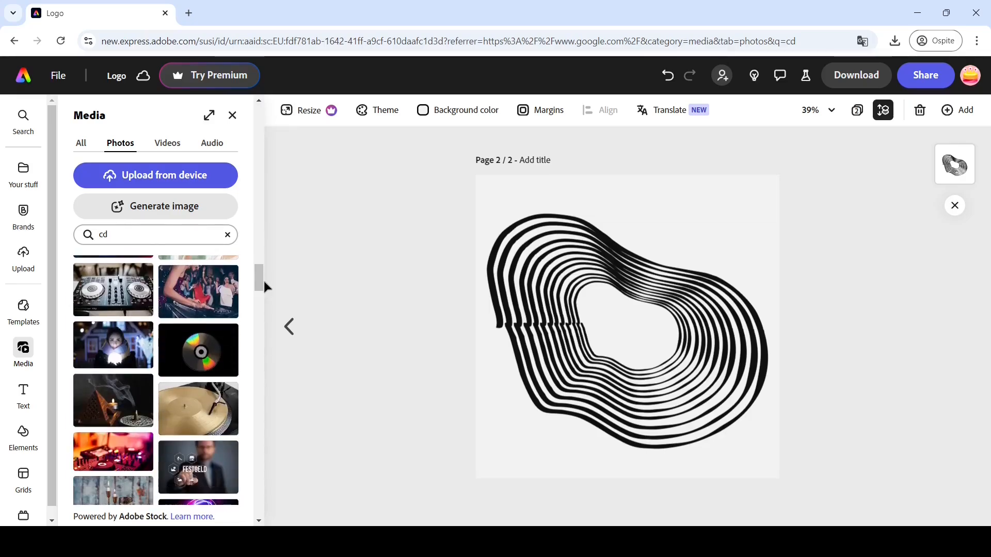
left_click(207, 351)
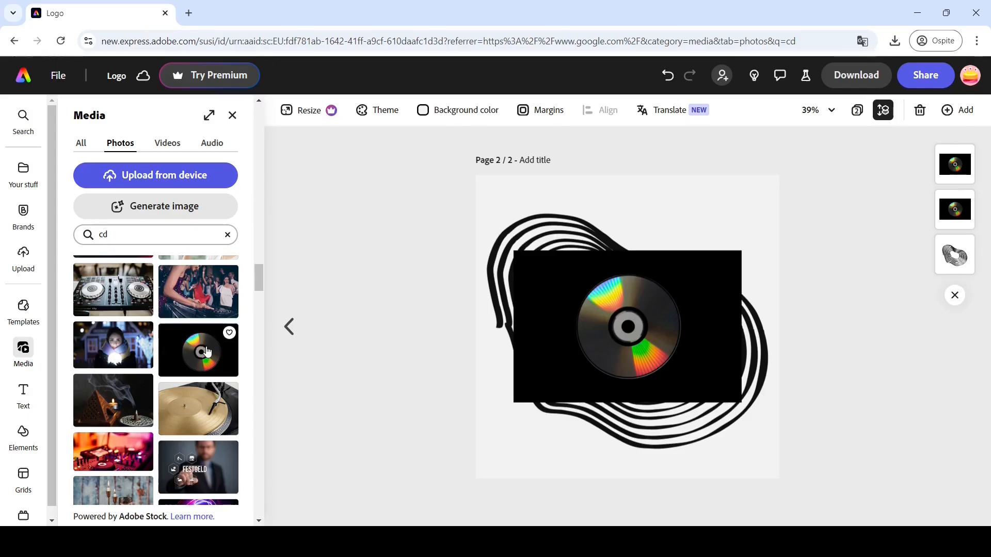
Remove the background from the upper CD photo and move the cut-out disc to the page's upper right area.
left_click(696, 338)
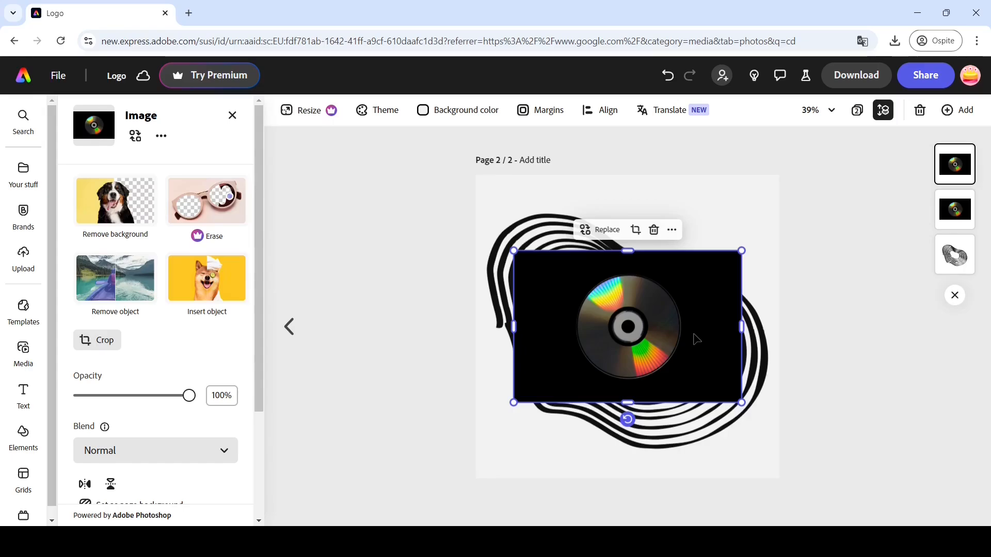
left_click(130, 208)
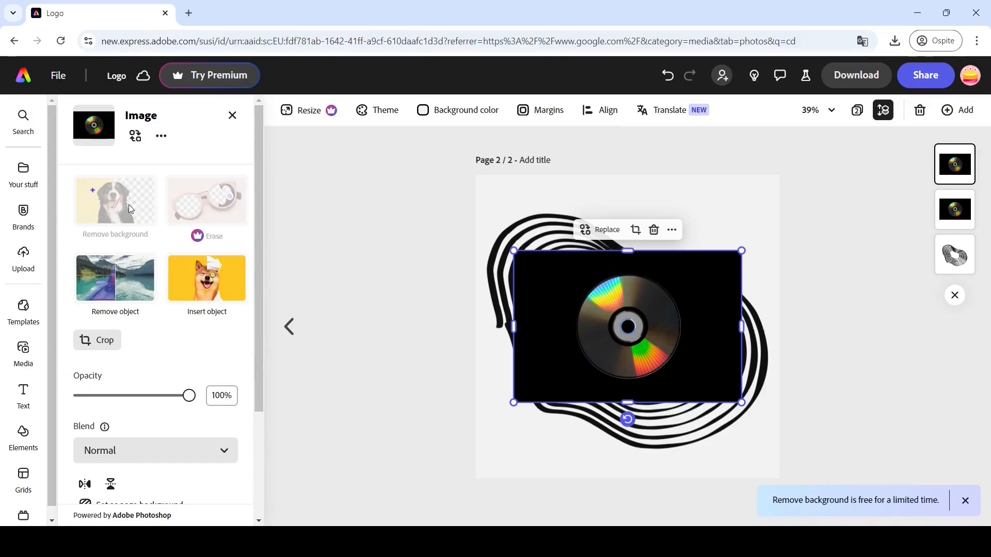
left_click_drag(626, 333, 677, 226)
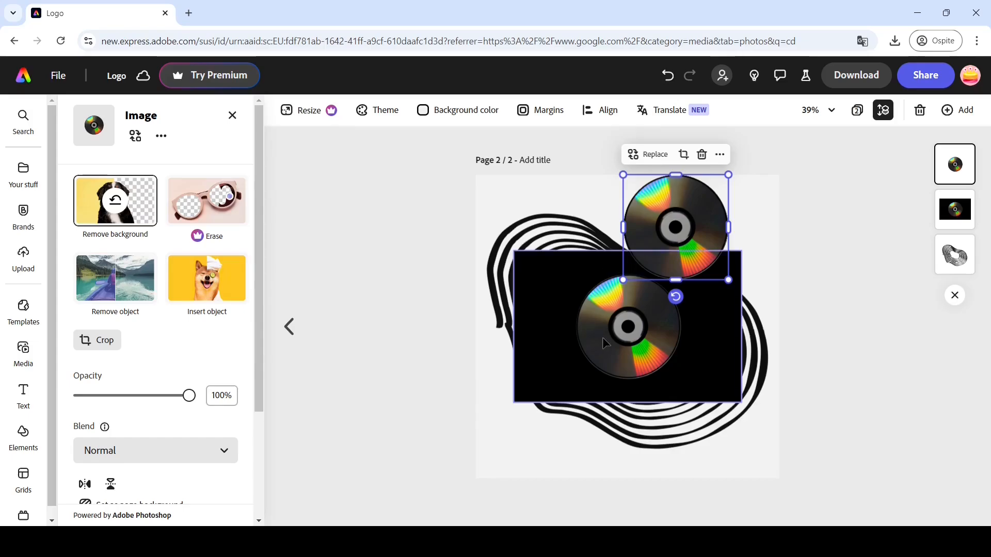
Delete the duplicate CD photo with the black background and place the cut-out disc at the center of the wavy artwork.
left_click_drag(602, 336, 587, 398)
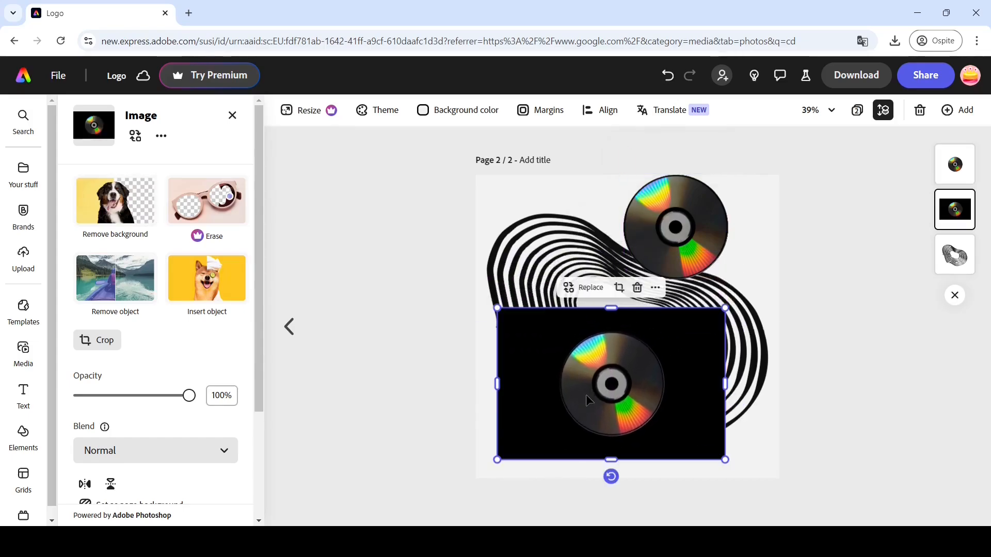
left_click(638, 288)
left_click_drag(673, 243, 625, 343)
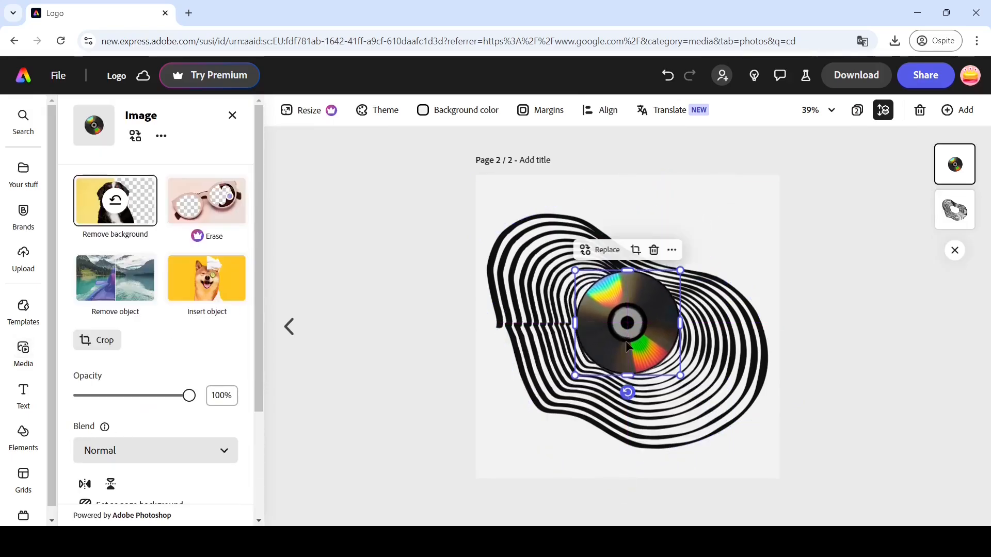
left_click(447, 361)
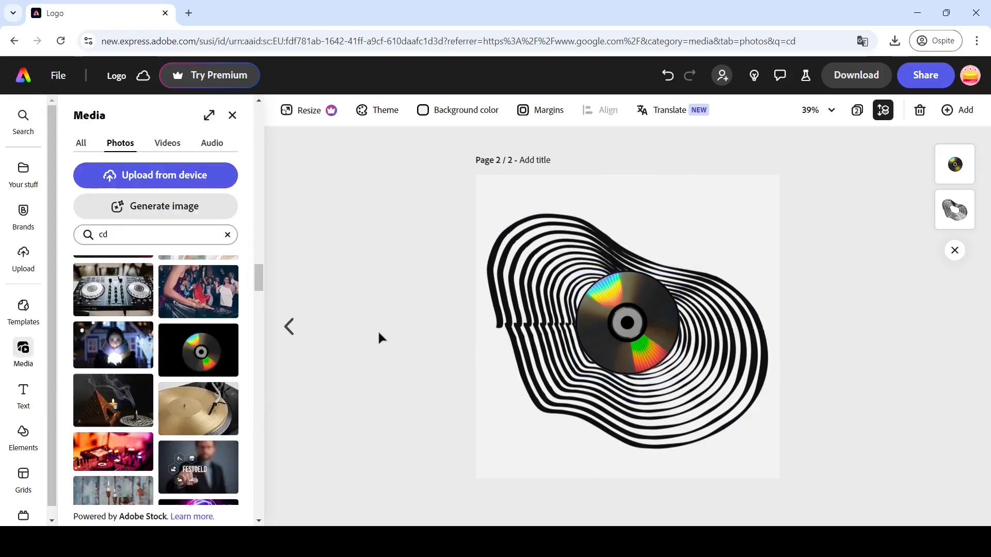
Search the elements for "cirlce" and add the solid black vertical half-circle from the shape results to the page.
left_click(20, 433)
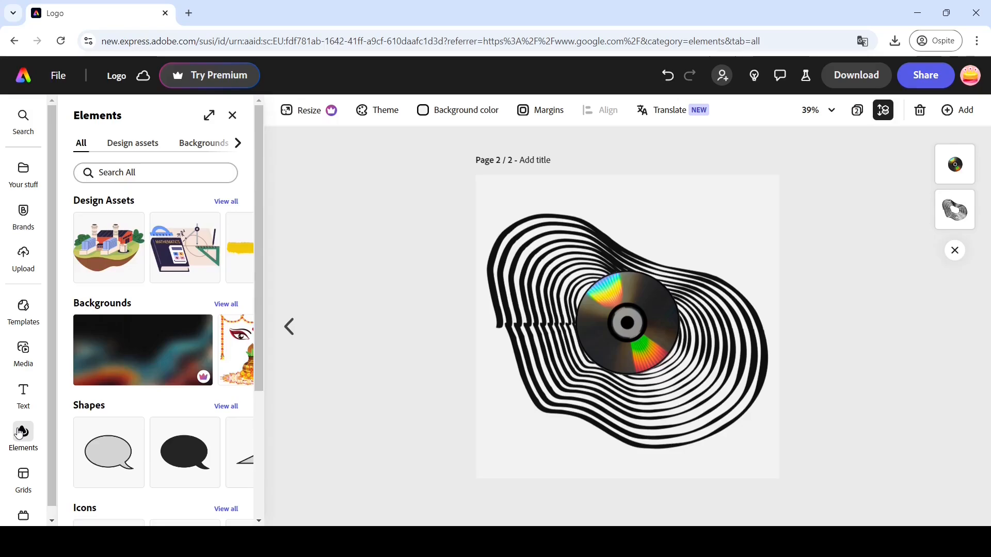
left_click(120, 177)
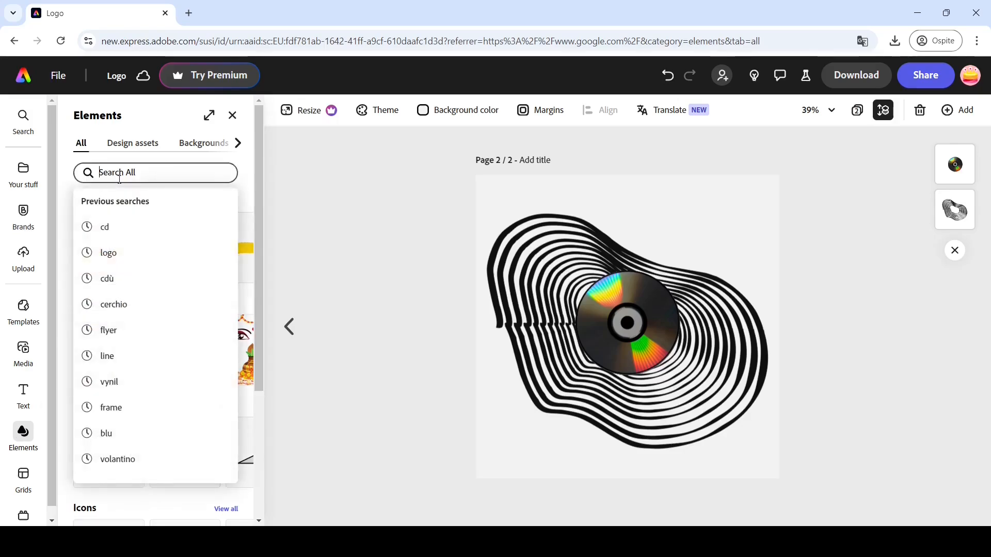
type("cirlce")
key("Return")
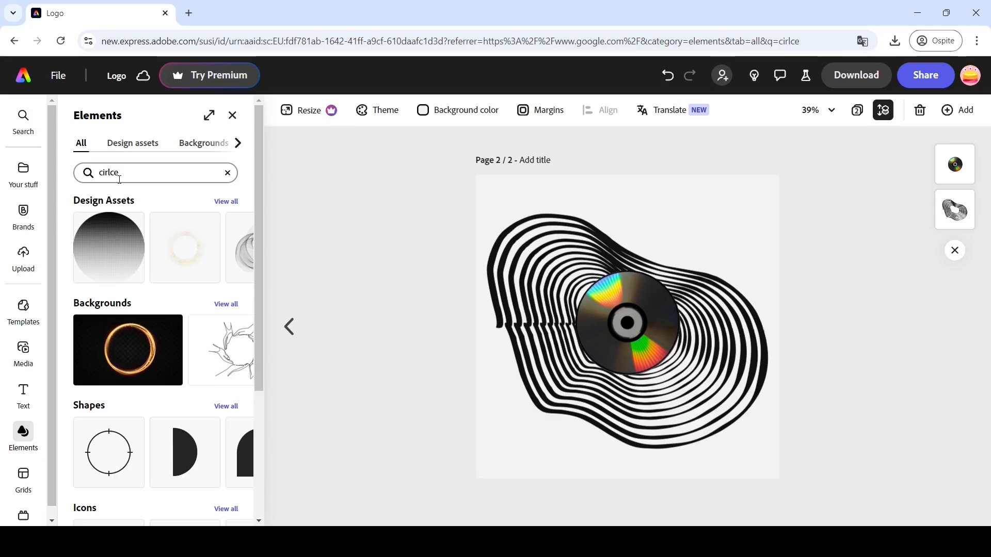
left_click(226, 407)
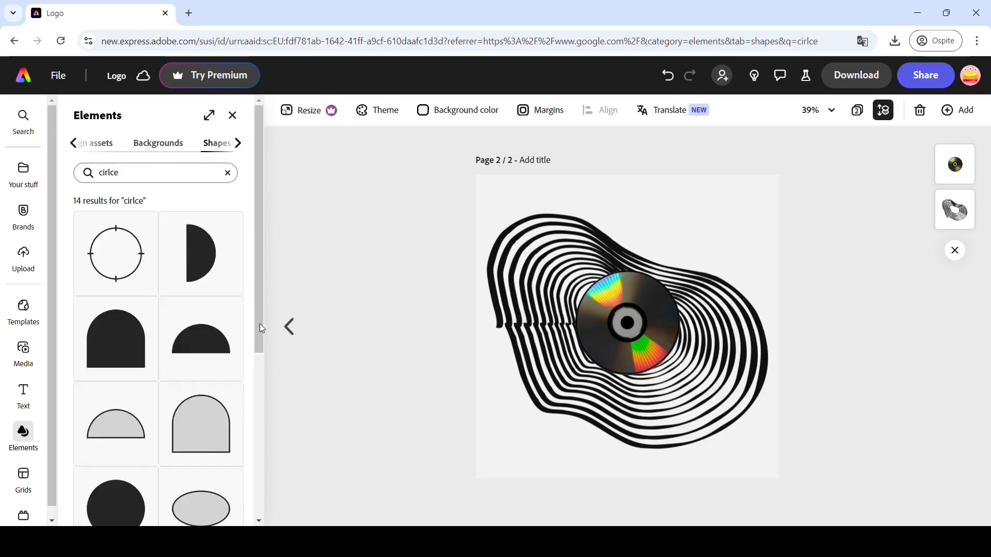
mouse_move(260, 327)
left_mouse_down()
mouse_move(268, 464)
mouse_move(276, 328)
left_mouse_up()
left_click(203, 260)
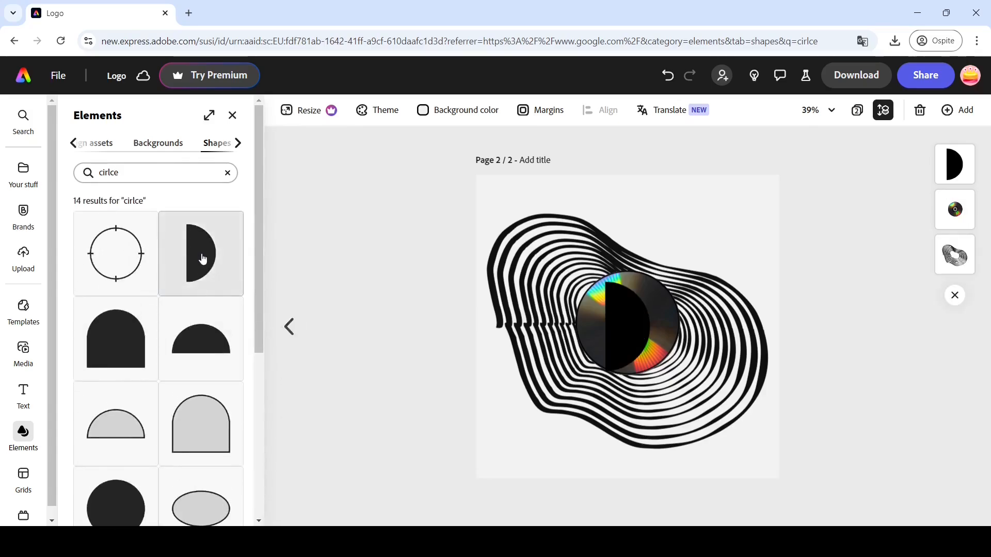
Enlarge the black half circle to the disc's height, rotate it diagonally and place it over the disc's lower-left half.
left_click(627, 332)
left_click_drag(626, 332, 655, 331)
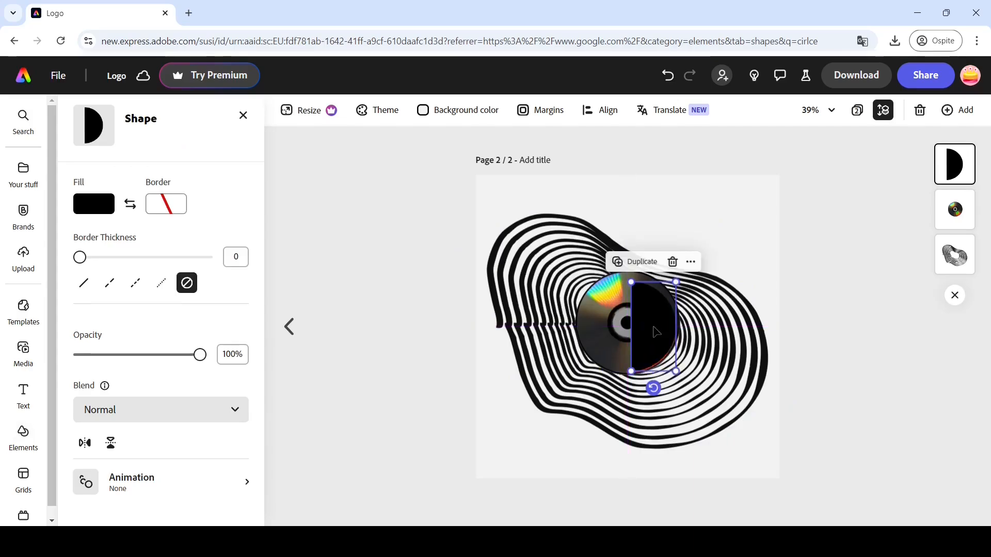
mouse_move(630, 281)
left_mouse_down()
mouse_move(622, 268)
mouse_move(638, 294)
left_mouse_up()
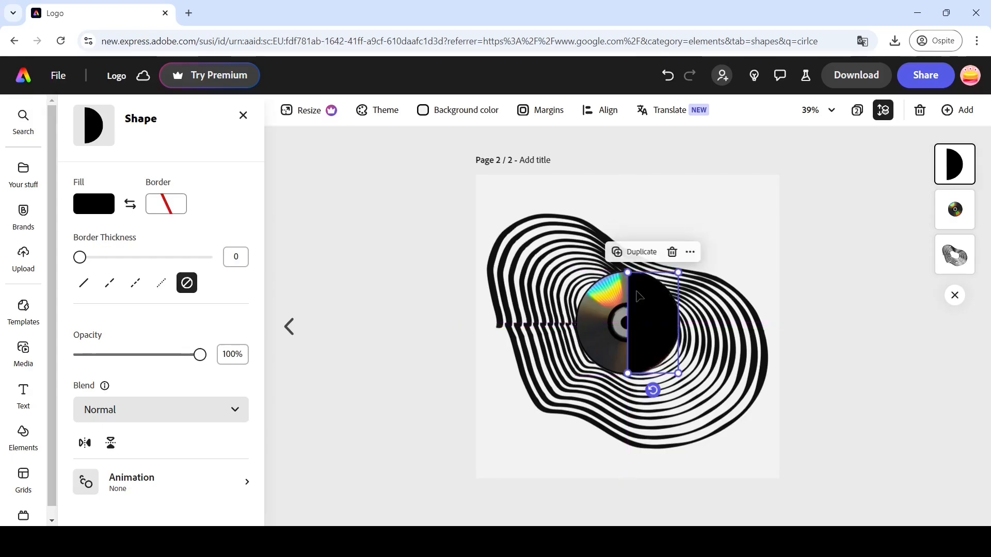
left_click_drag(652, 390, 540, 195)
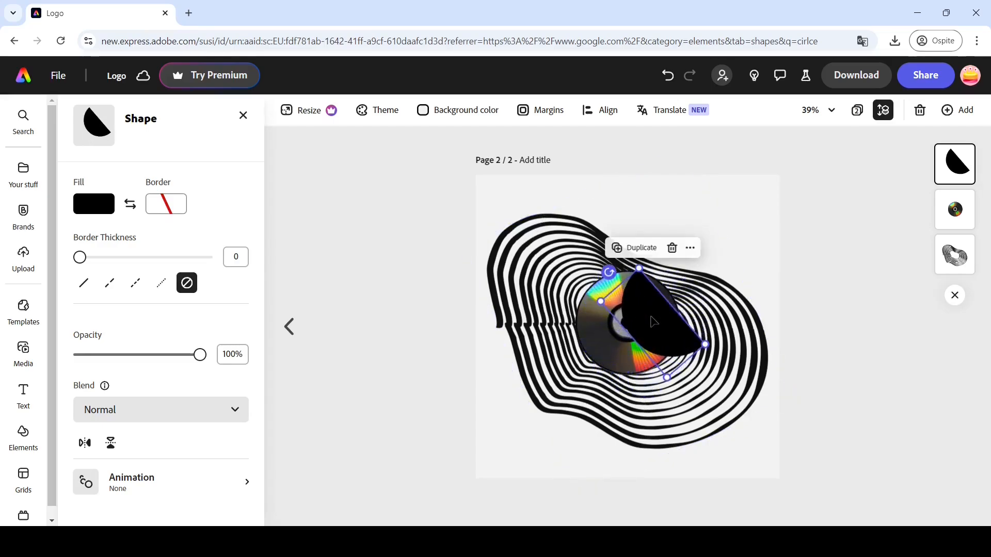
left_click_drag(653, 323, 607, 335)
left_click(819, 354)
Fine-tune the half circle's size and position so its edges line up with the lower-left rim of the disc.
scroll(819, 354, "up", 4)
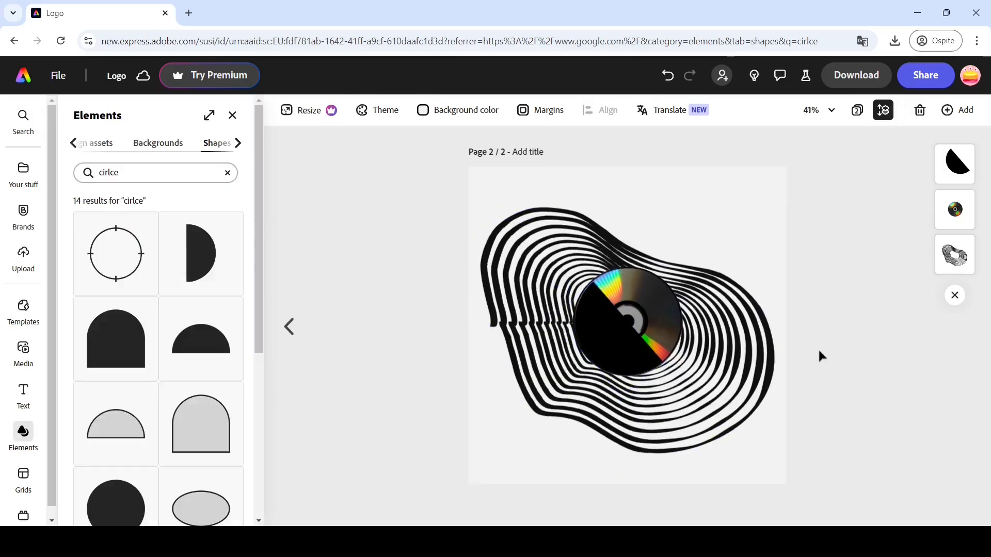
left_click(581, 350)
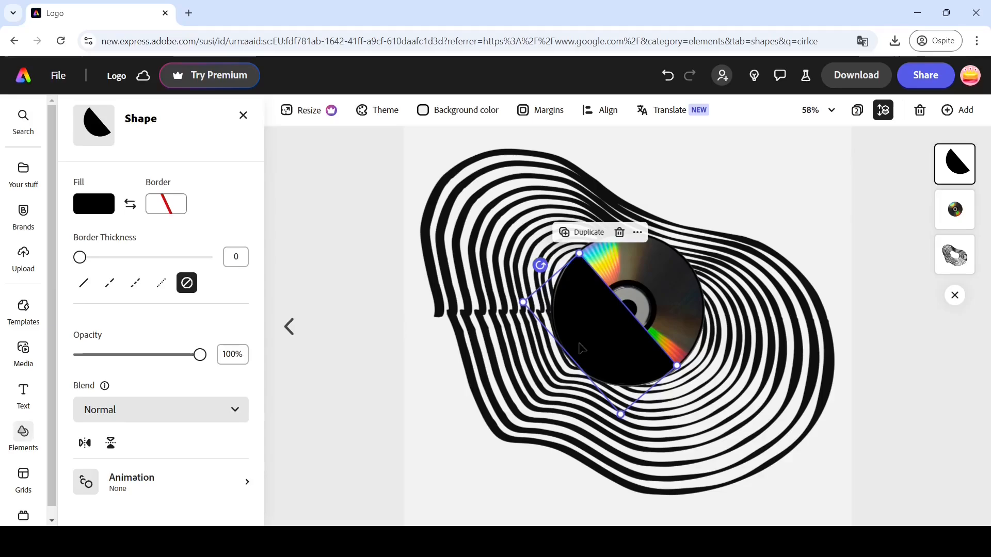
left_click_drag(577, 251, 576, 250)
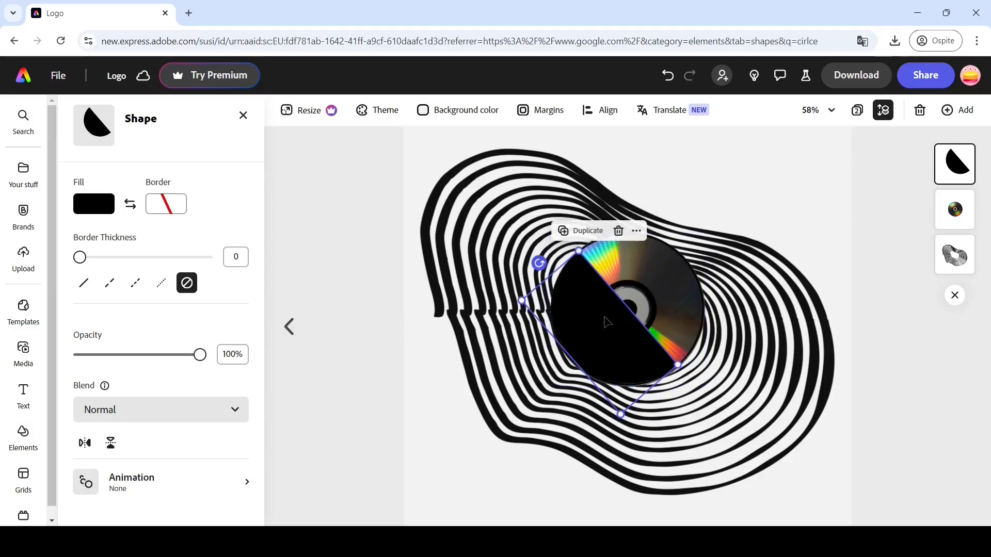
left_click_drag(606, 322, 606, 323)
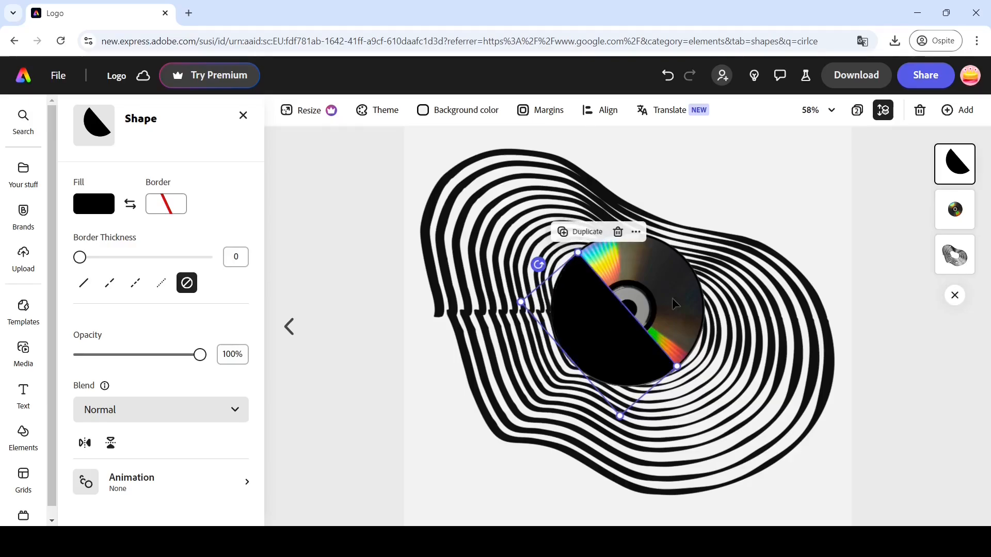
left_click(908, 308)
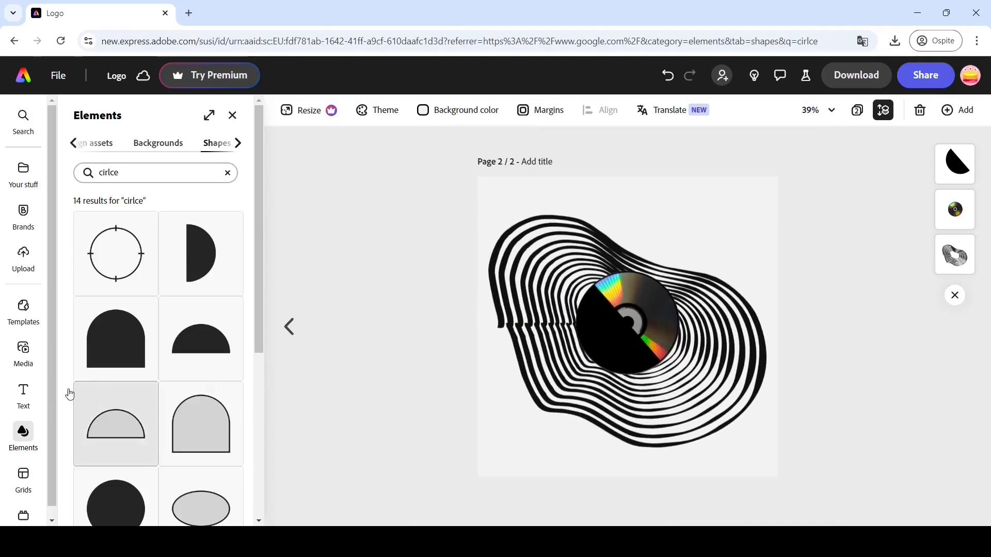
Add the text "DISCOO" to the page and apply the Arch text layout.
left_click(23, 393)
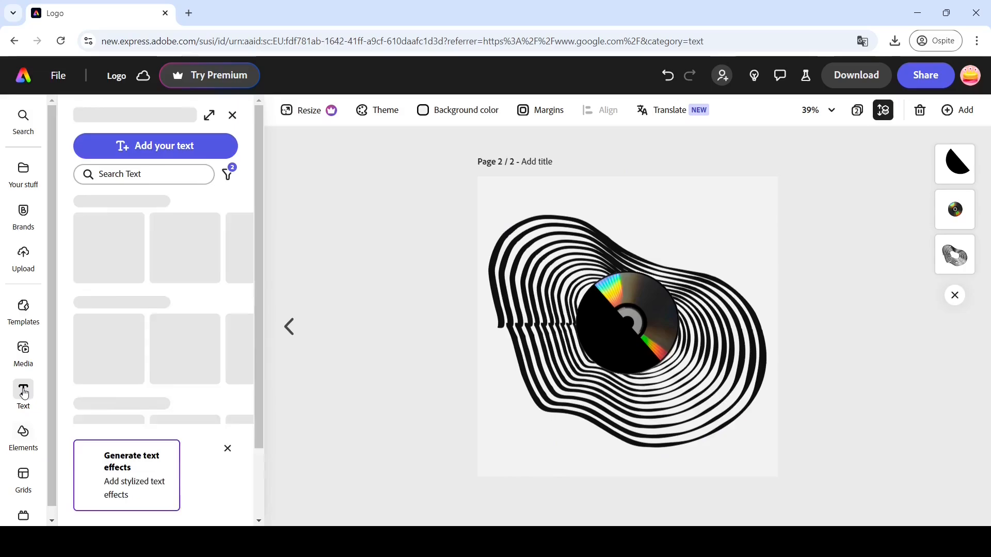
left_click(194, 144)
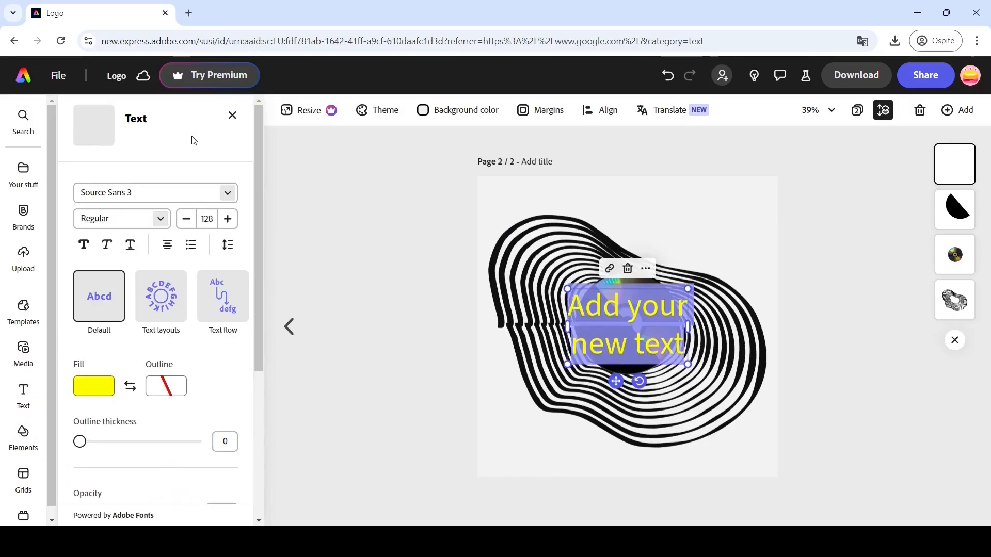
type("DISCOO")
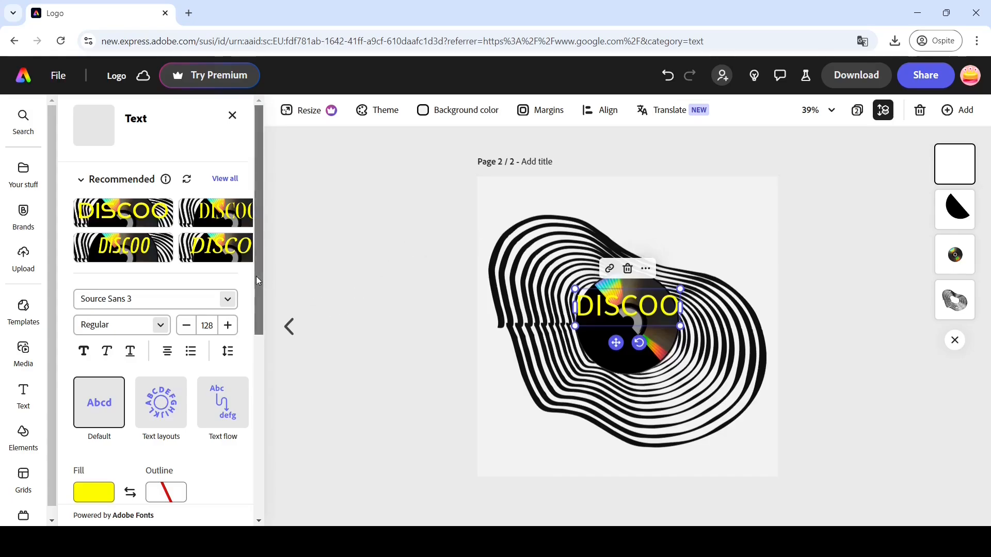
left_click_drag(257, 277, 262, 355)
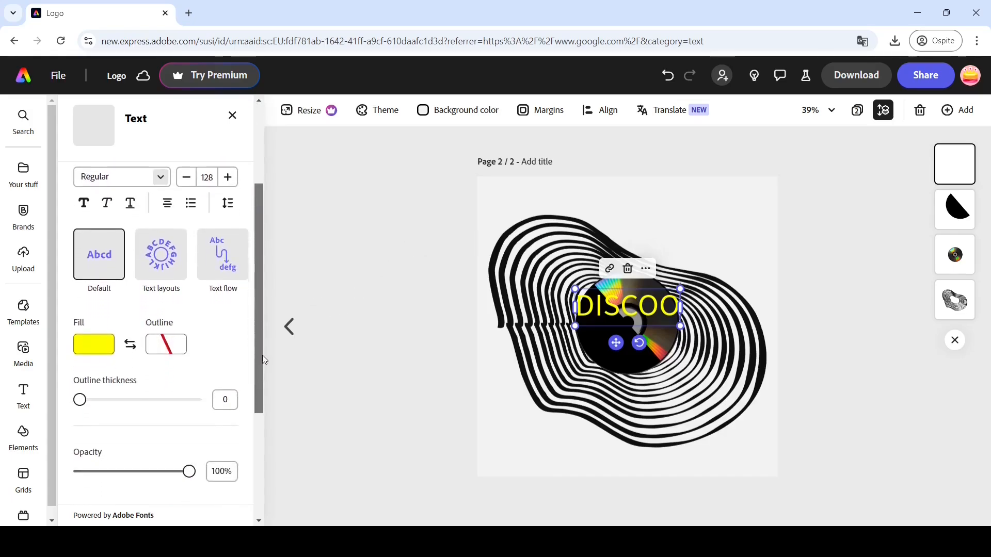
left_click(159, 250)
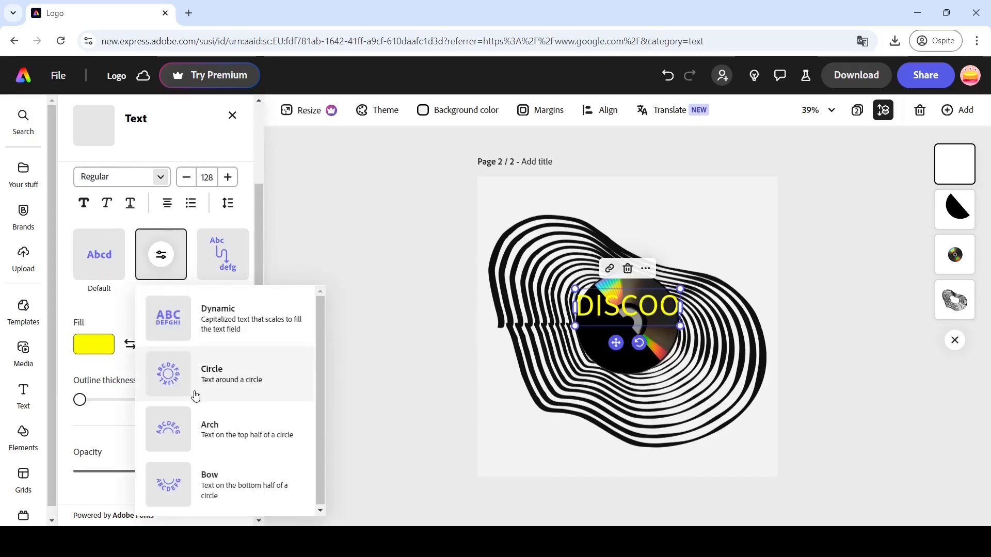
left_click(217, 430)
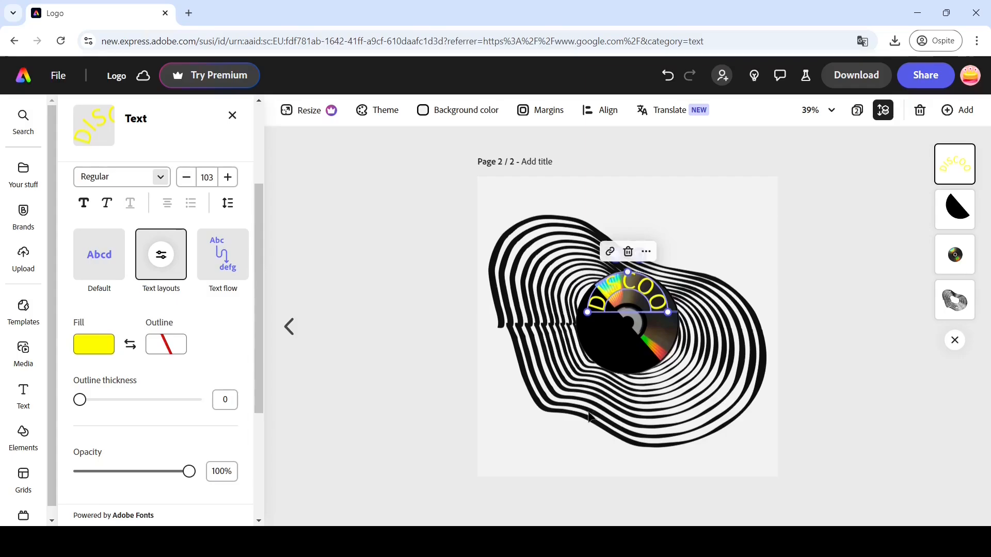
Enlarge the arched DISCOO text to font size 278 and position it so it curves around the upper half of the disc.
left_click_drag(587, 312, 531, 336)
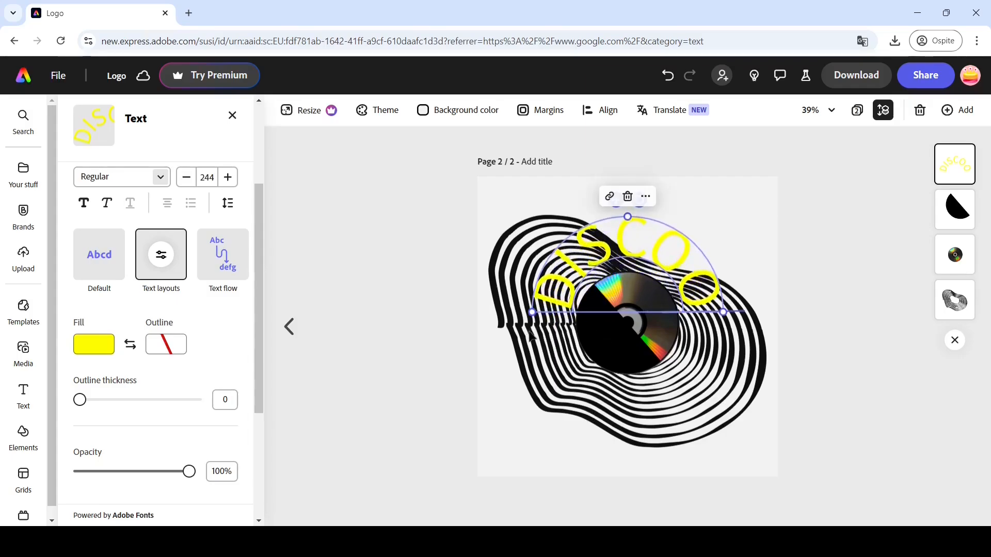
left_click(577, 257)
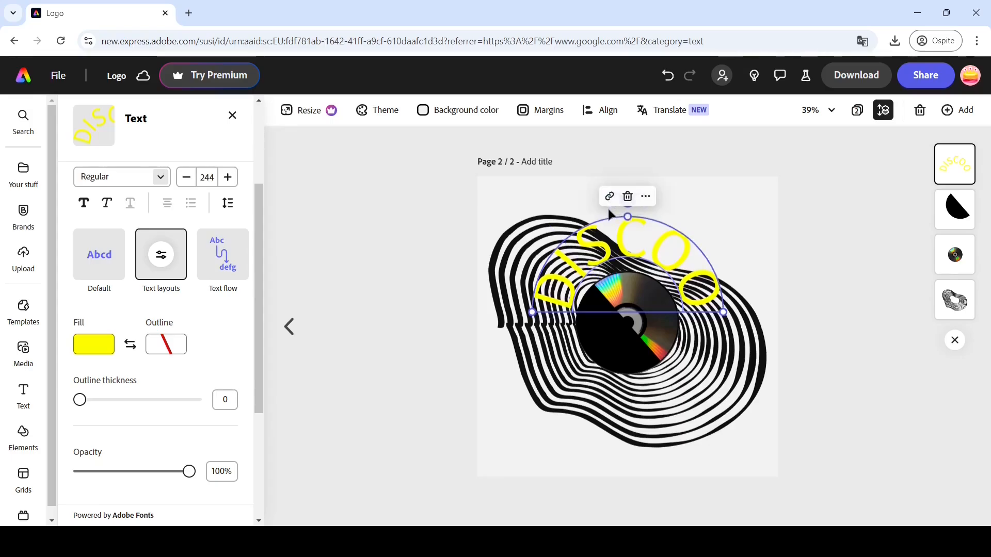
left_click(614, 229)
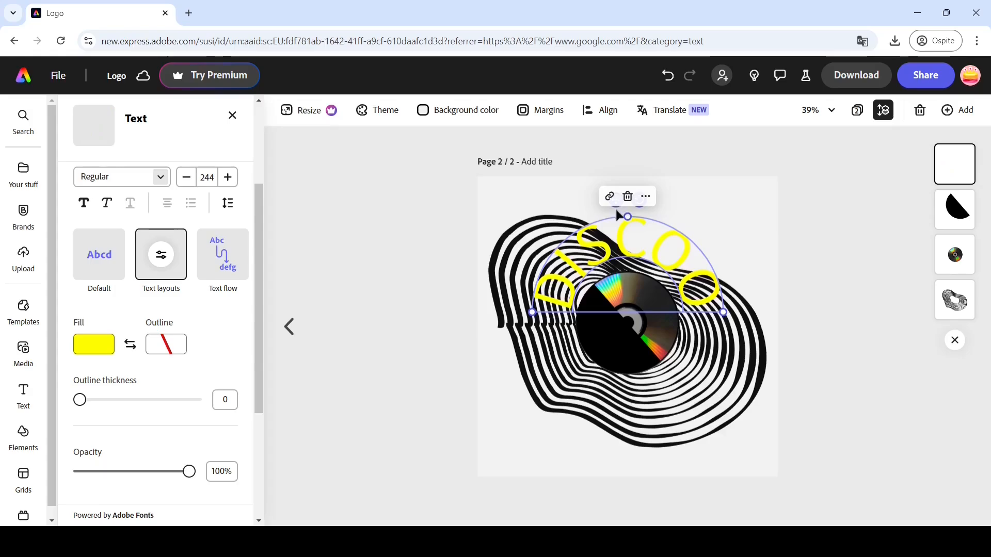
left_click_drag(617, 206, 617, 208)
left_click_drag(533, 320, 520, 319)
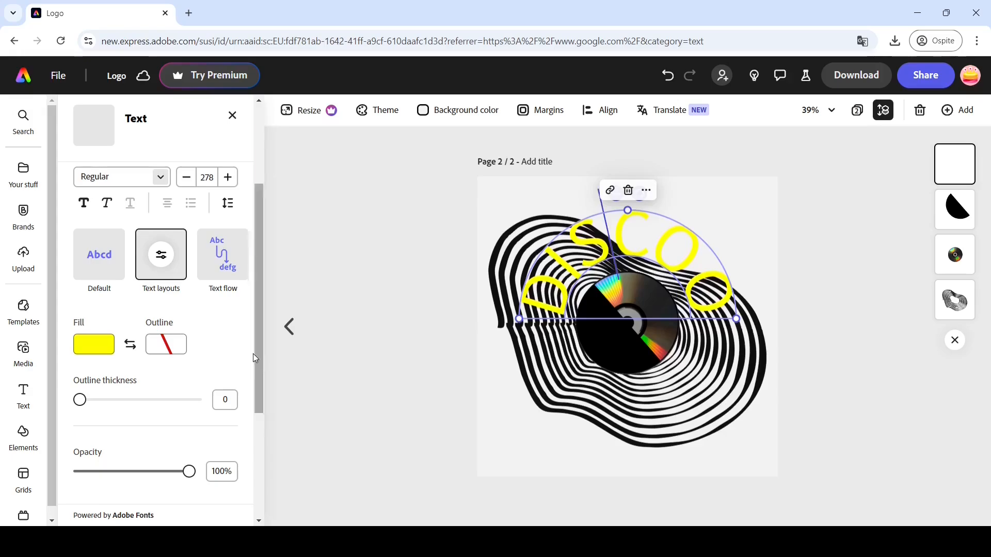
Try the Black and Black Italic font styles on the arched DISCOO text.
scroll(258, 335, "up", 3)
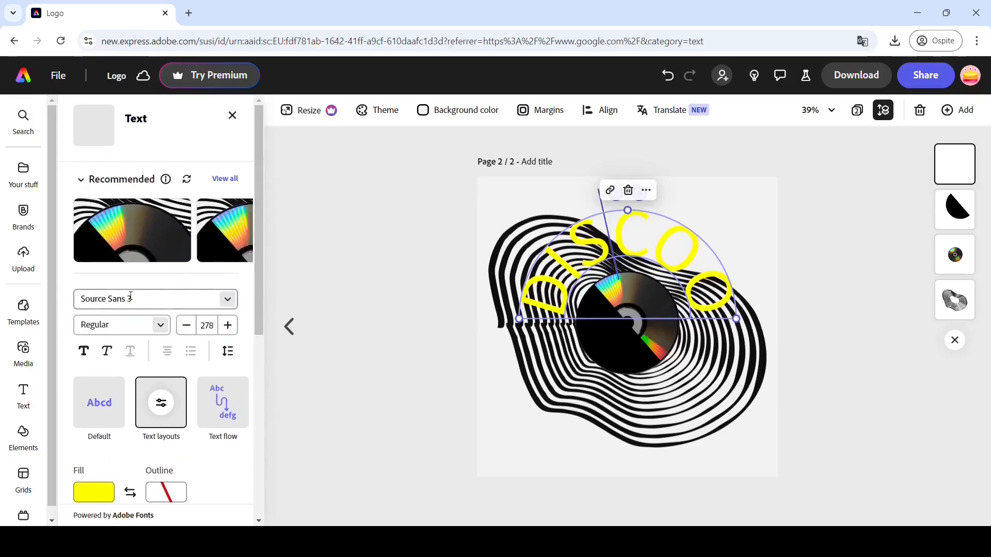
left_click(157, 328)
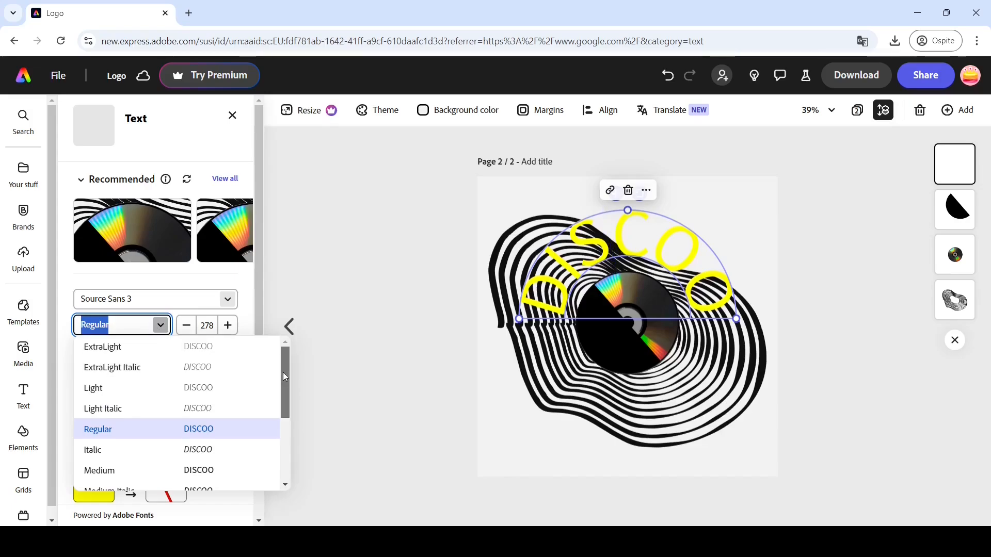
left_click_drag(283, 372, 281, 447)
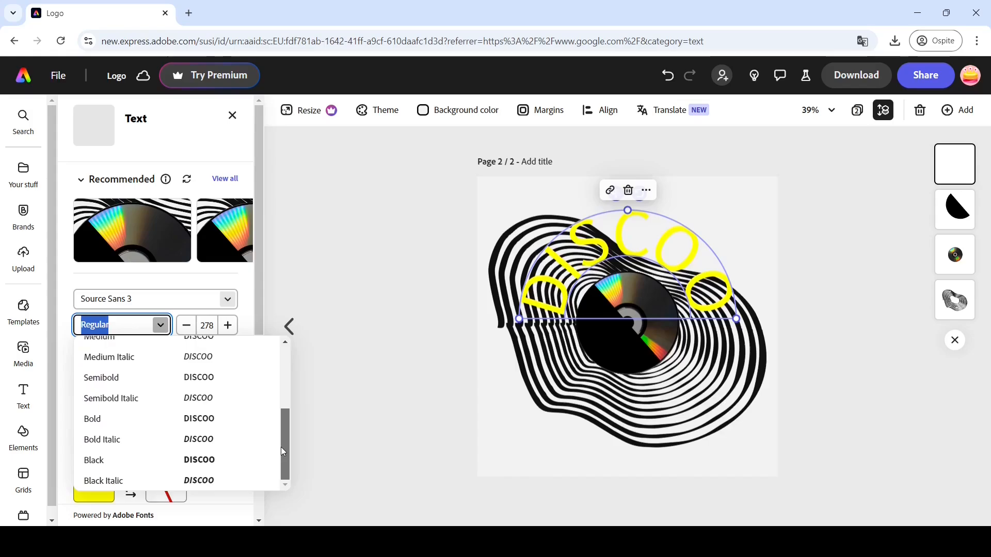
left_click(234, 459)
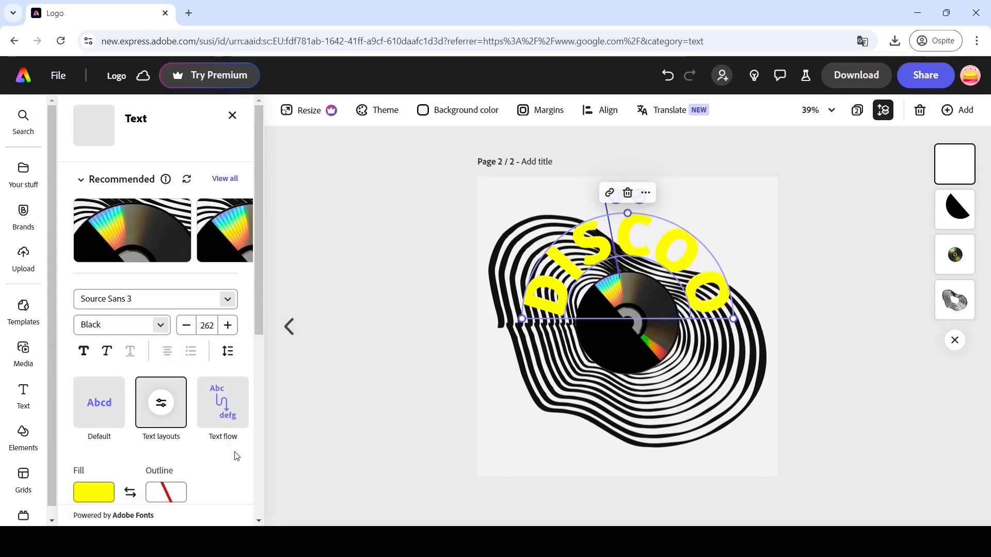
left_click(163, 322)
left_click_drag(287, 394, 285, 469)
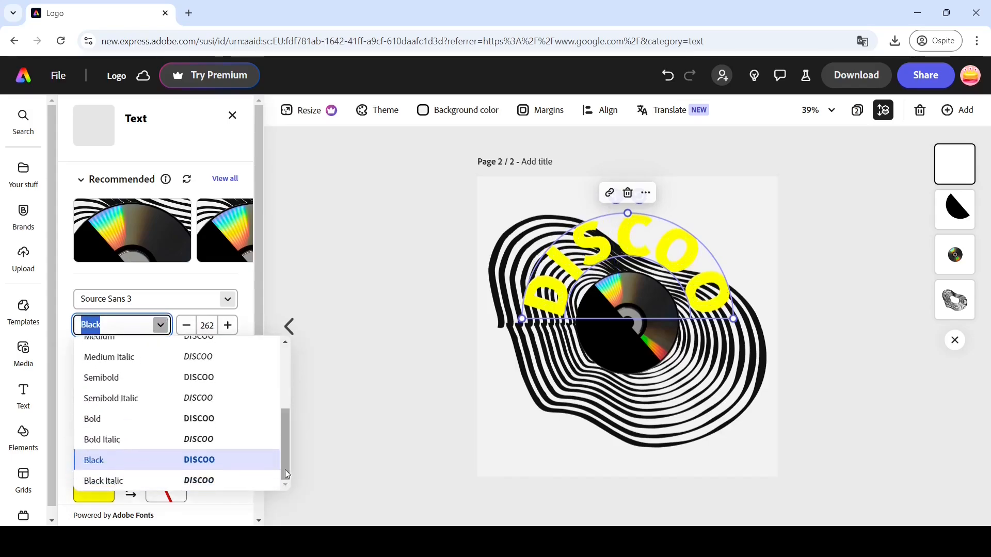
left_click(233, 479)
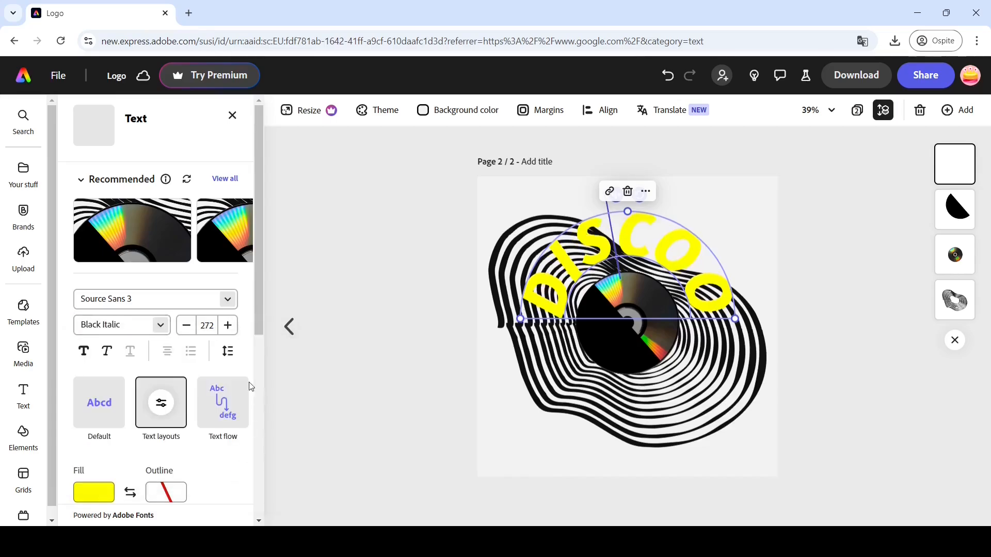
Set the arched DISCOO text's style to Bold and increase its font size to 276.
left_click(160, 325)
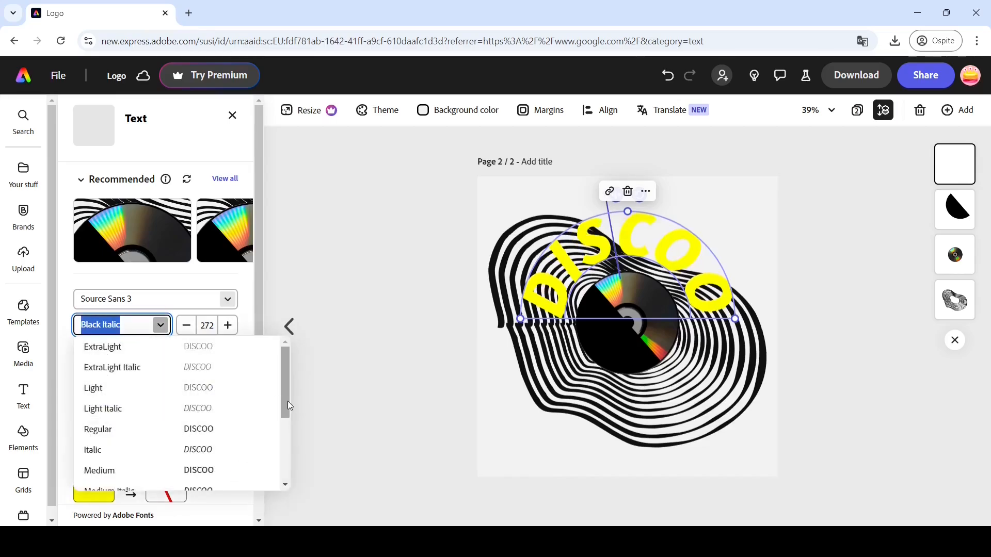
left_click_drag(287, 401, 286, 474)
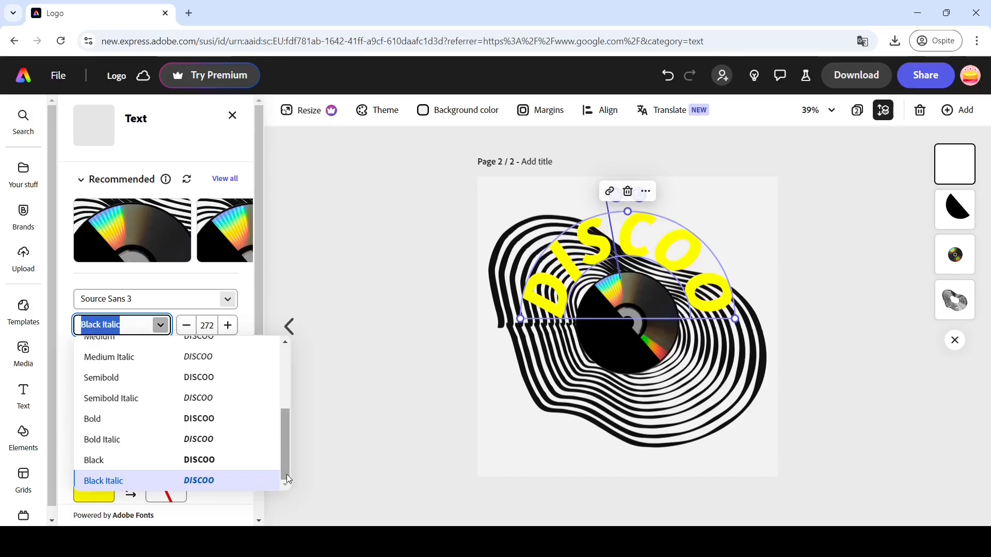
left_click(200, 419)
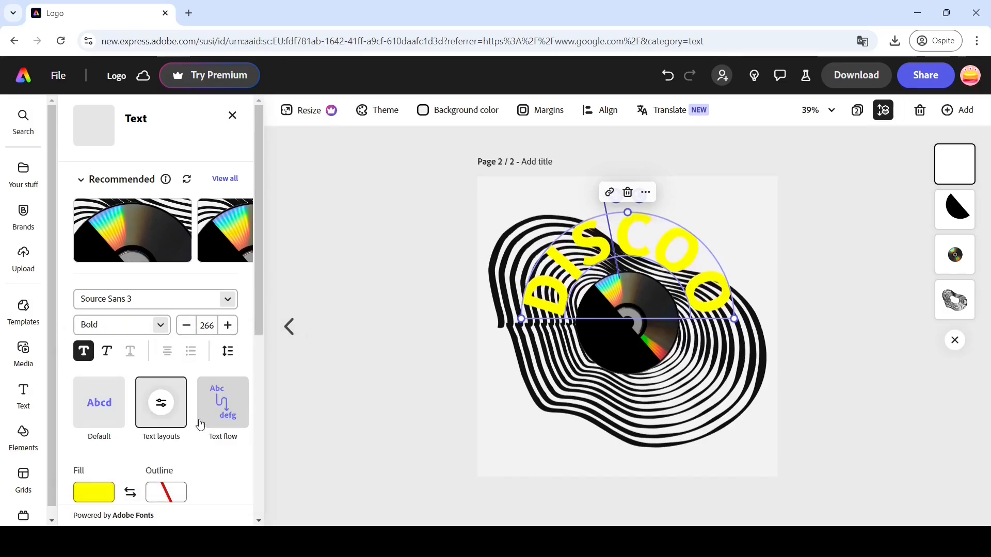
left_click(232, 329)
left_click(233, 330)
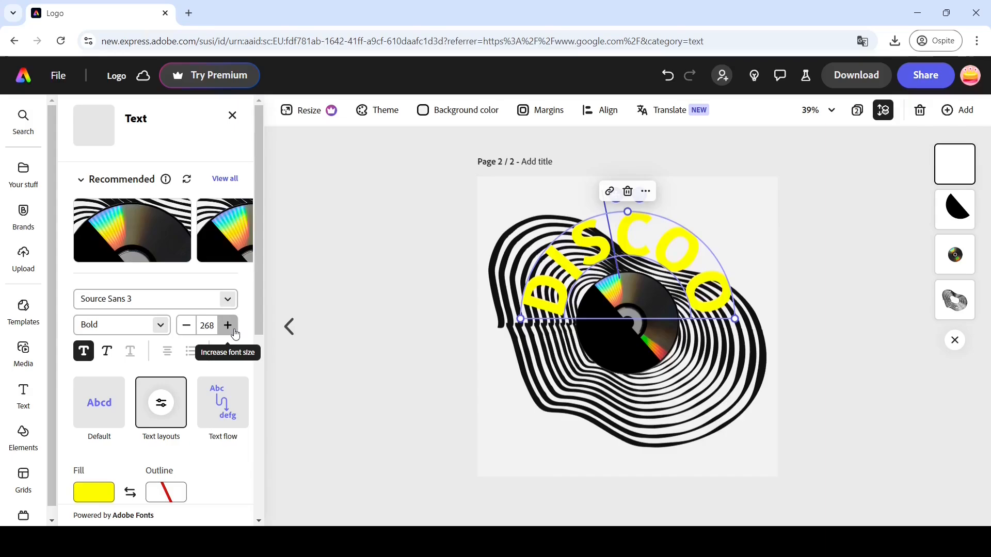
left_click(234, 331)
left_click(234, 331)
left_click(234, 331)
left_click(234, 331)
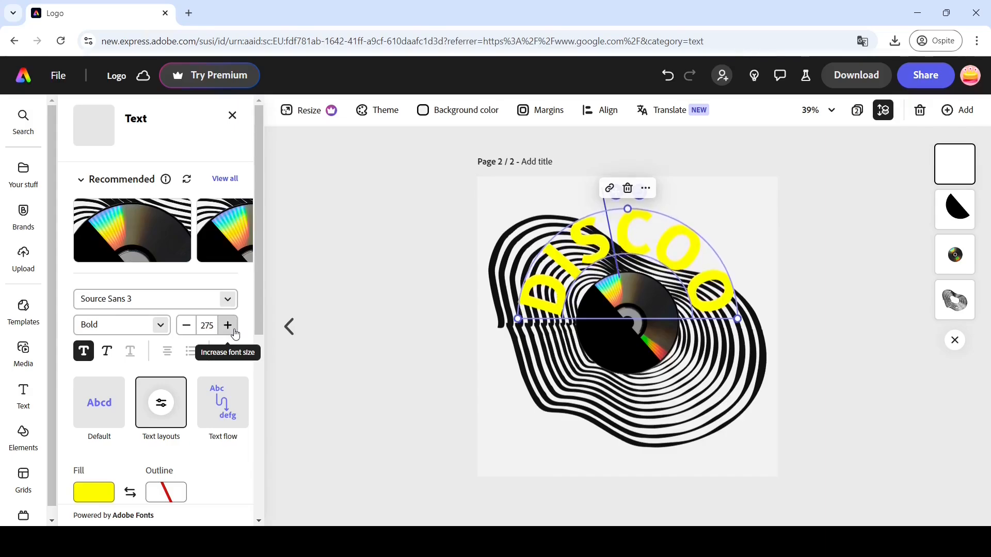
left_click(228, 325)
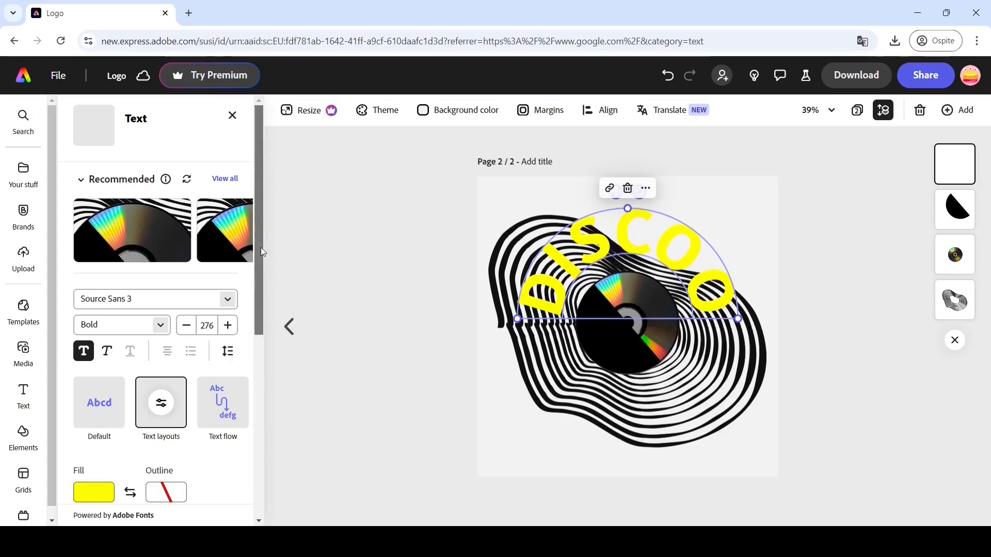
Generate a text effect for the arched DISCOO text from the texture description "VYNIL".
left_click_drag(261, 246, 273, 458)
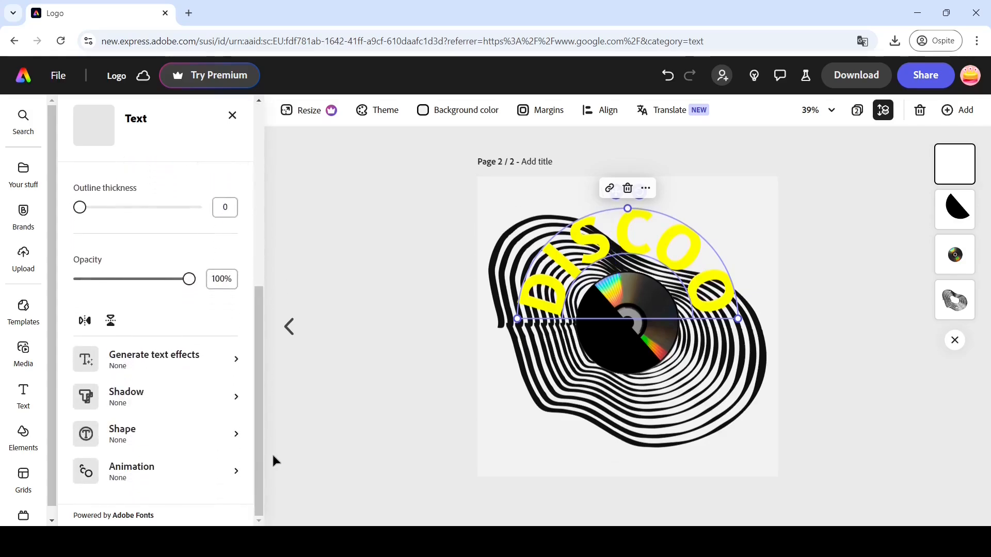
left_click(177, 368)
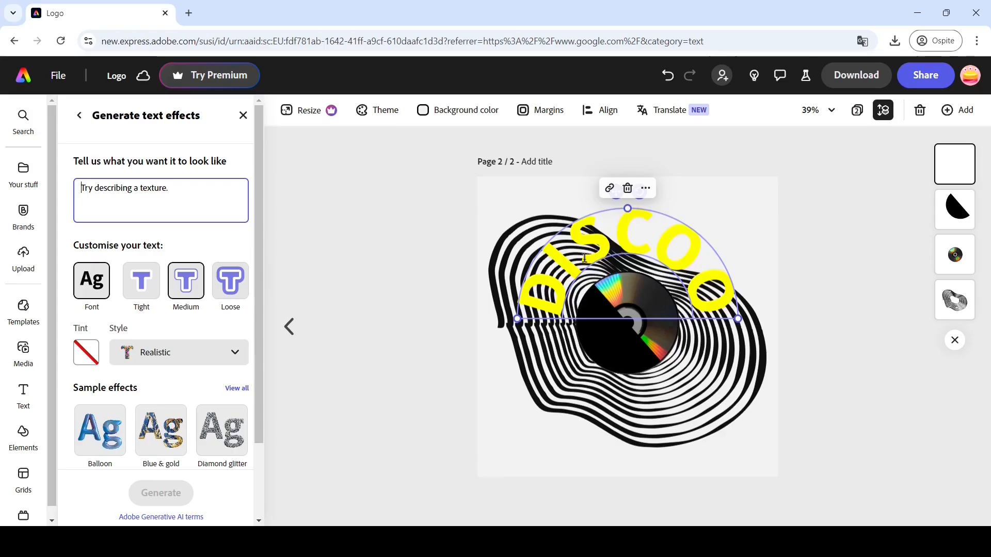
left_click_drag(255, 333, 255, 439)
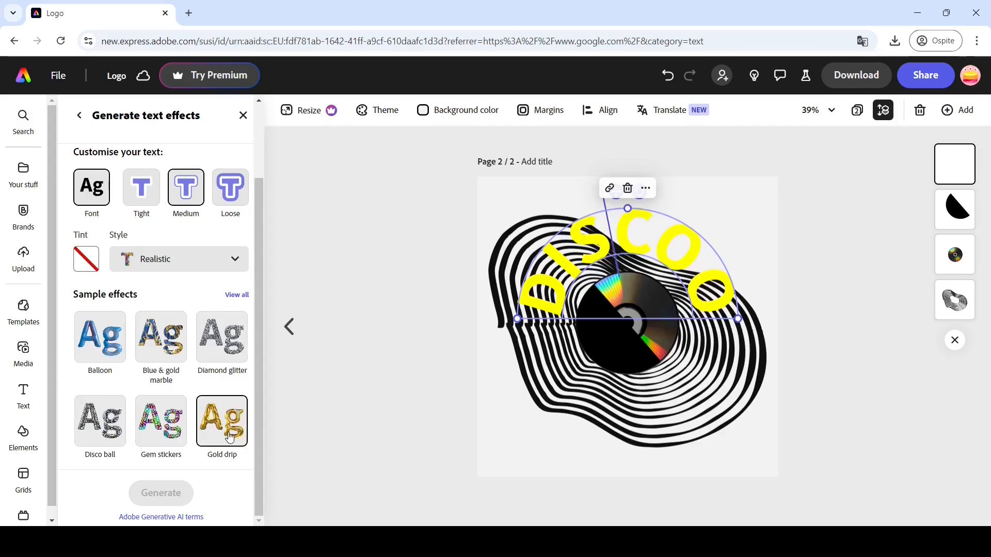
scroll(260, 413, "up", 2)
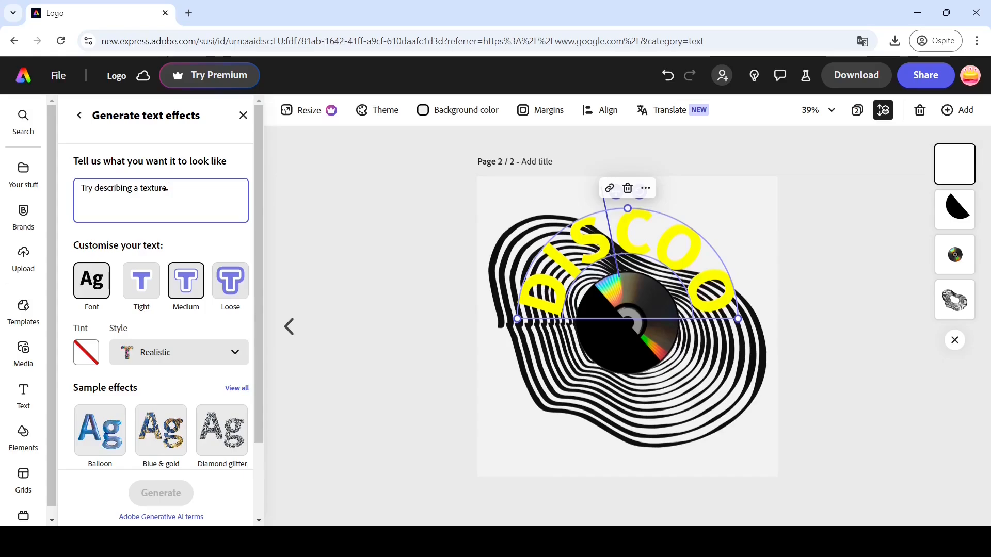
type("VYNIL")
key("Return")
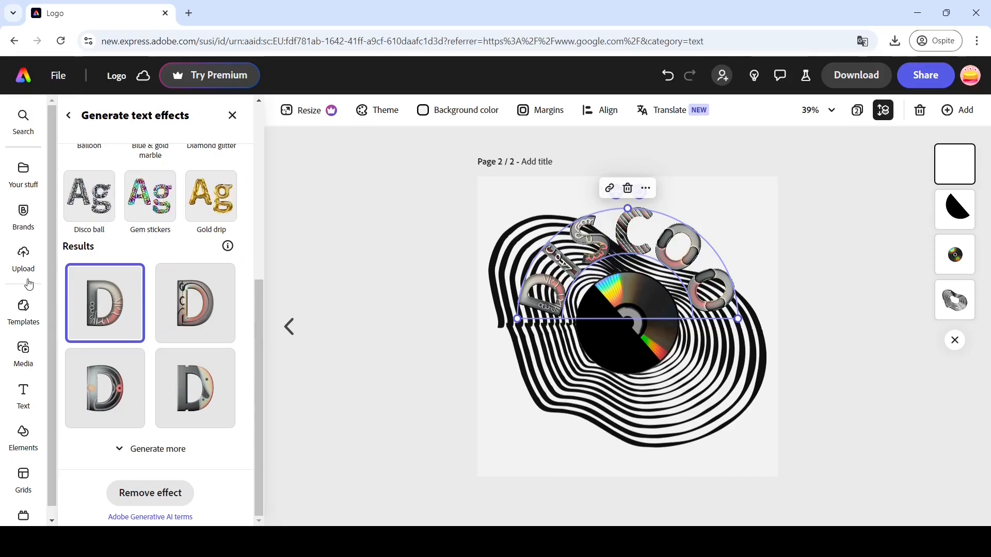
Generate more VYNIL effect variations, compare them on the DISCOO text and apply the dark metallic one with red accents.
left_click(188, 448)
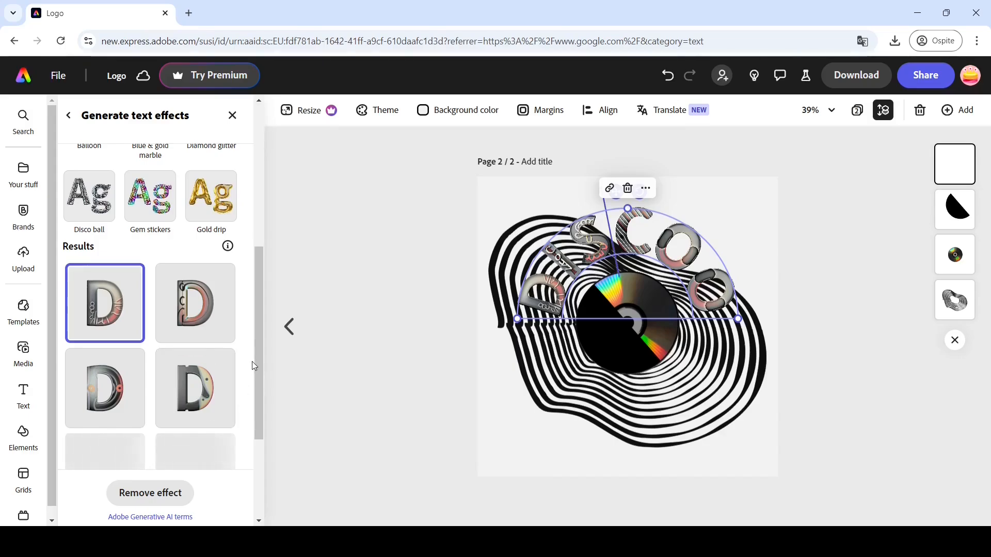
left_click_drag(257, 373, 259, 451)
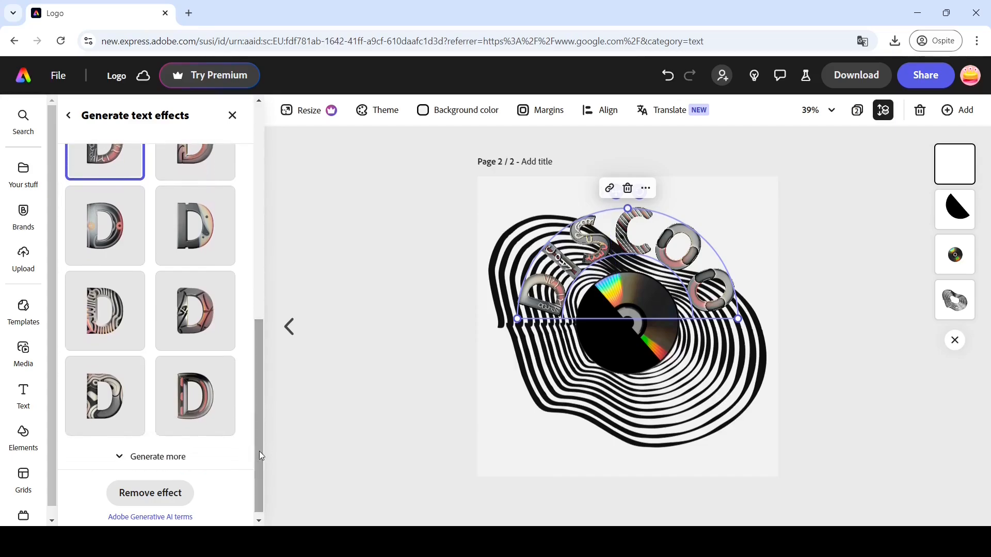
left_click(135, 312)
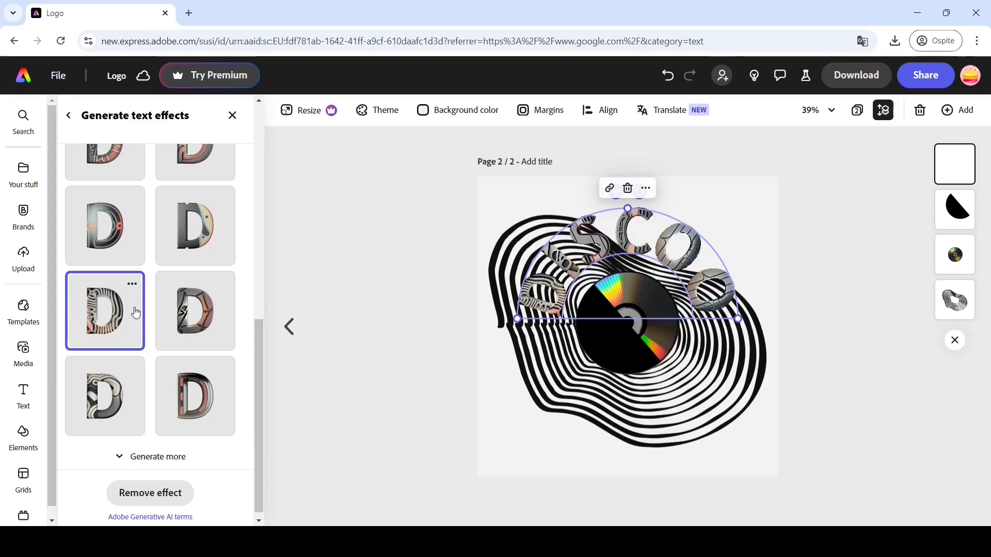
left_click(170, 408)
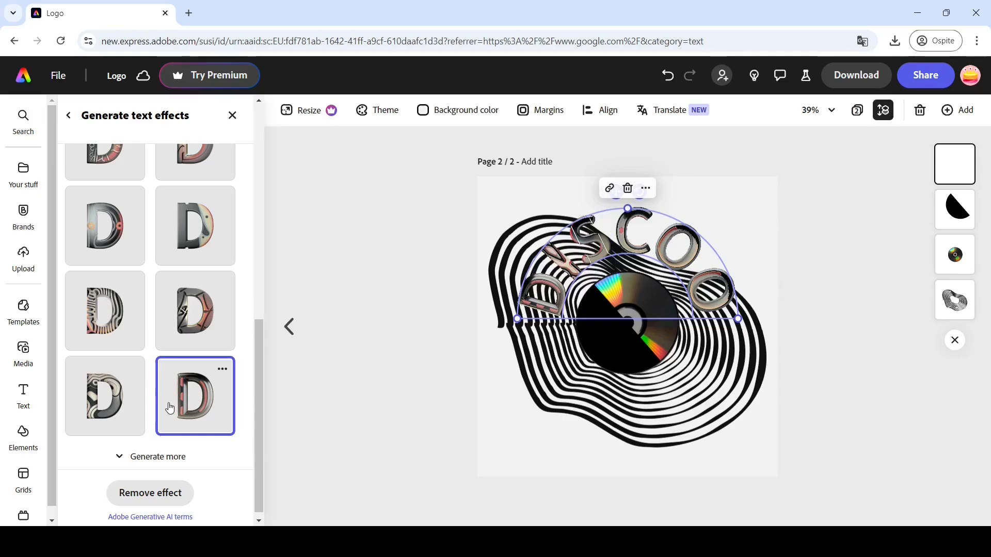
left_click(107, 405)
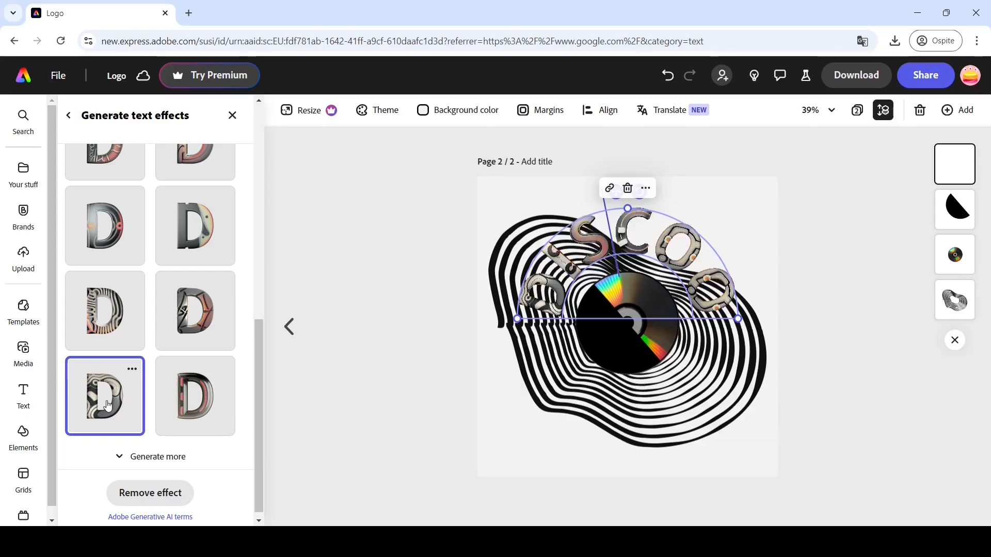
left_click(208, 335)
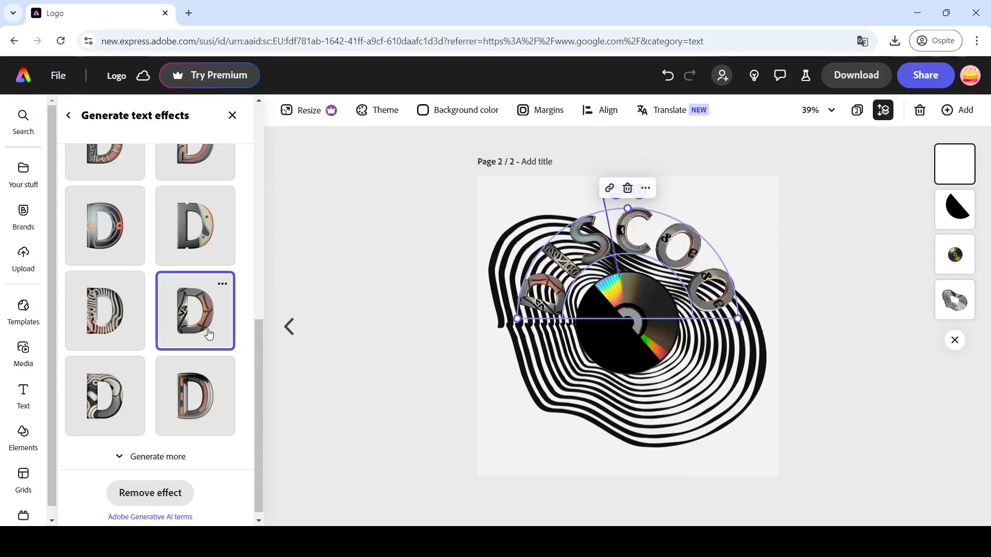
left_click(209, 402)
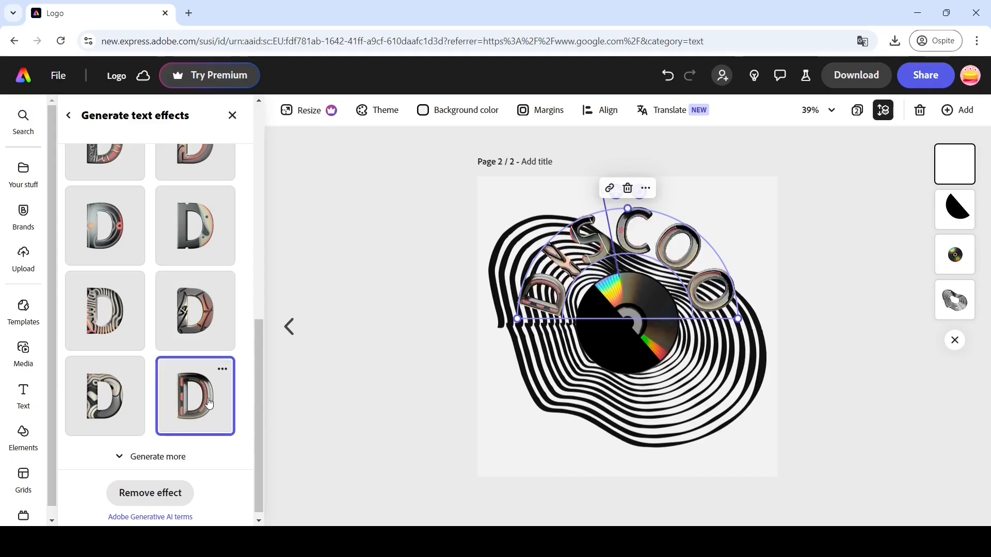
left_click(422, 348)
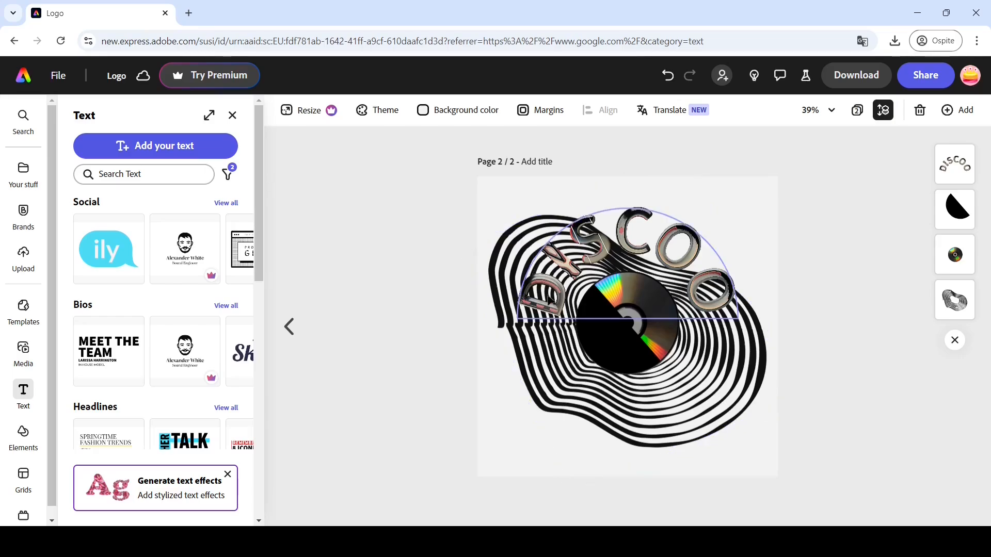
Duplicate the arched DISCOO text straight down onto the lower part of the artwork and flip the copy horizontally.
left_click(551, 304)
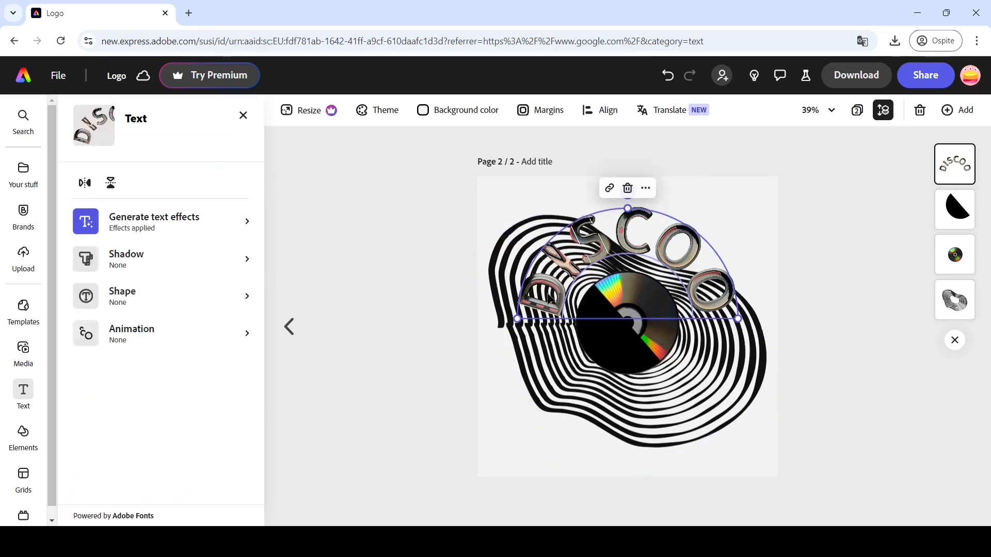
left_click(646, 189)
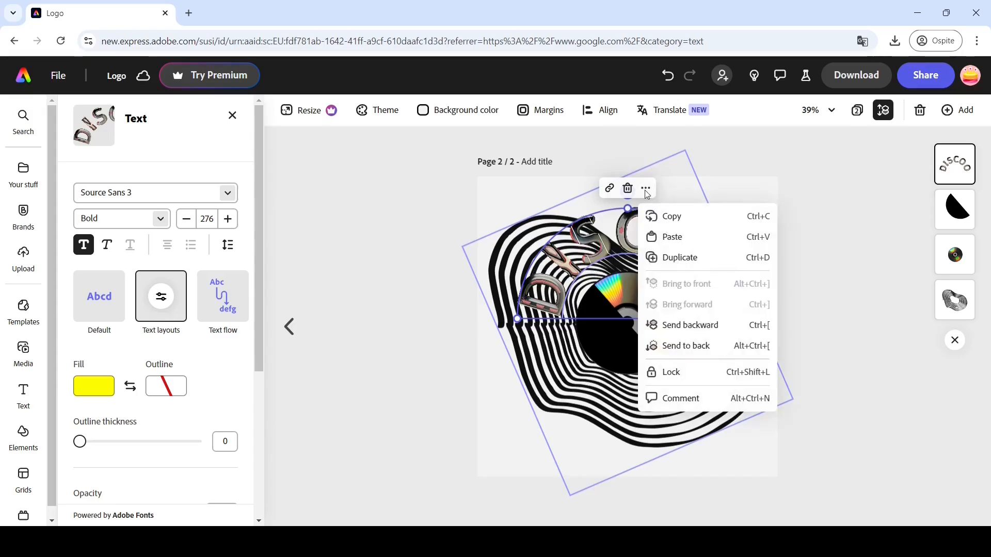
left_click(666, 257)
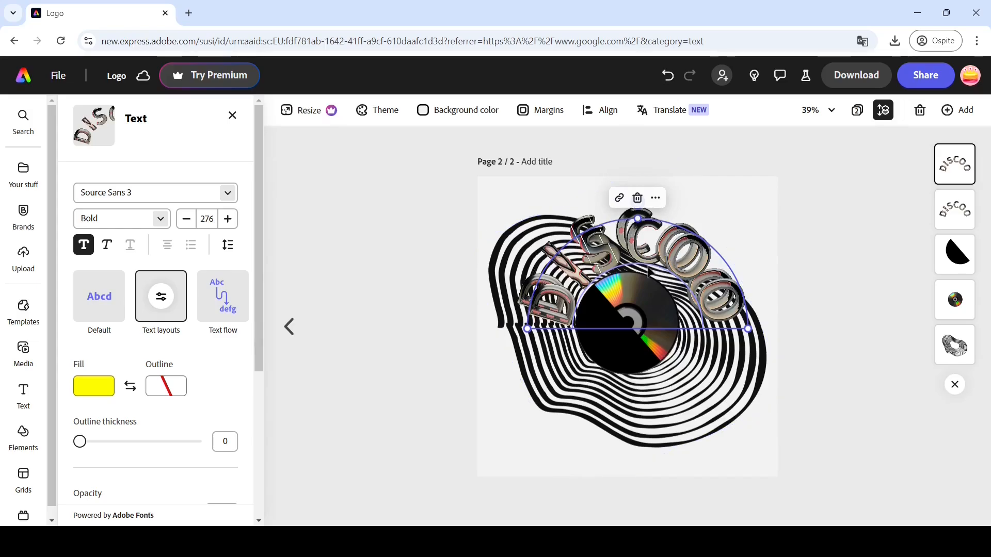
left_click_drag(604, 262, 604, 386)
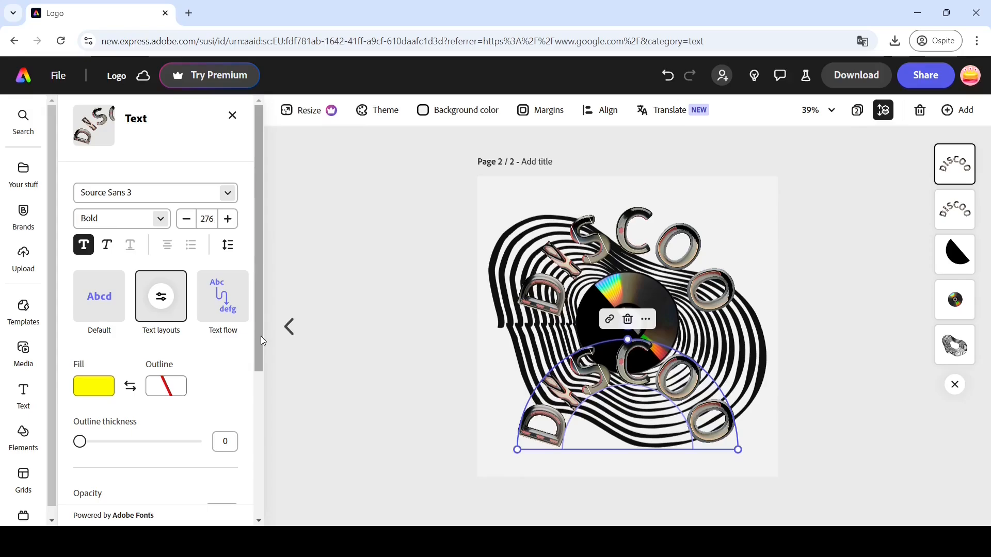
left_click_drag(261, 336, 261, 512)
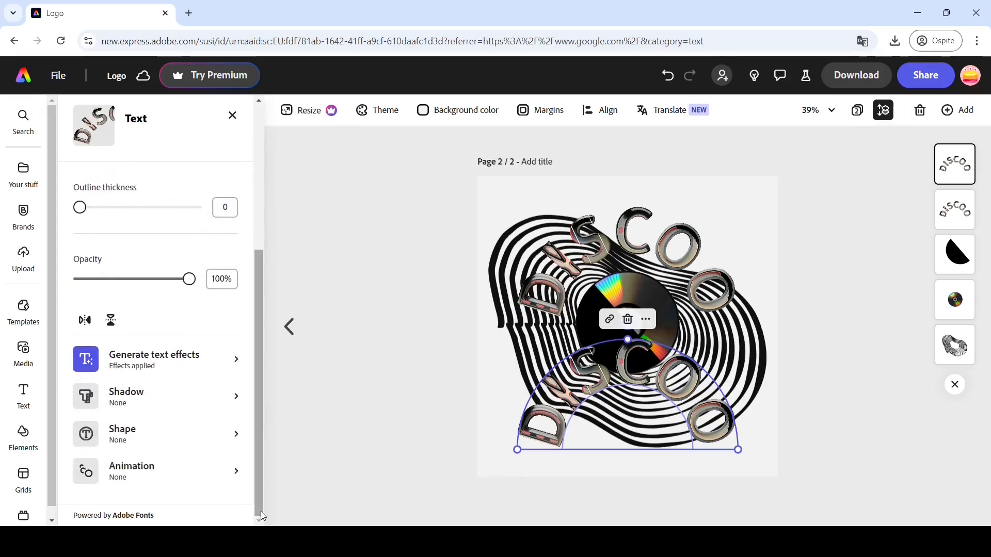
left_click(86, 320)
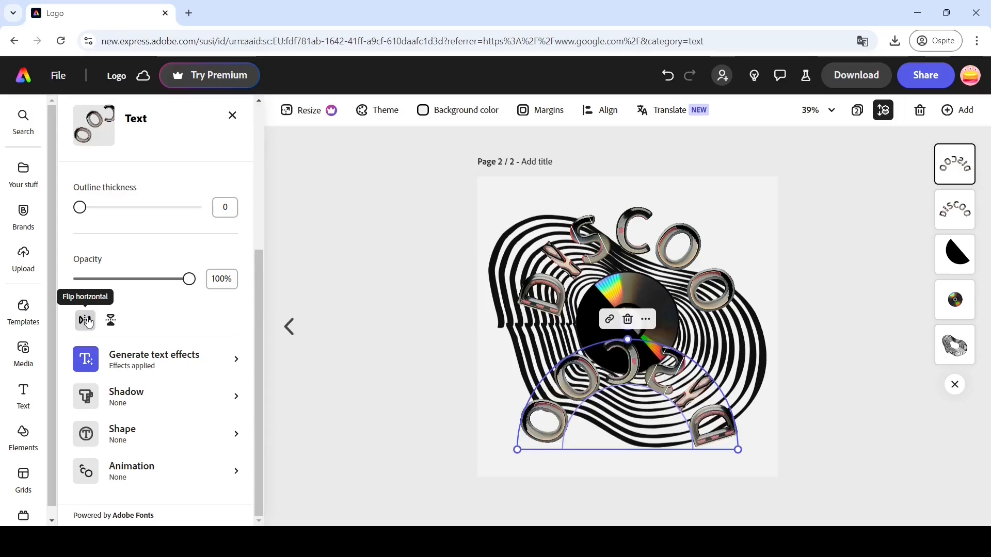
Change the flipped DISCOO copy to the Bow text layout and position it so it curves around the disc's lower half.
left_click_drag(261, 320, 269, 170)
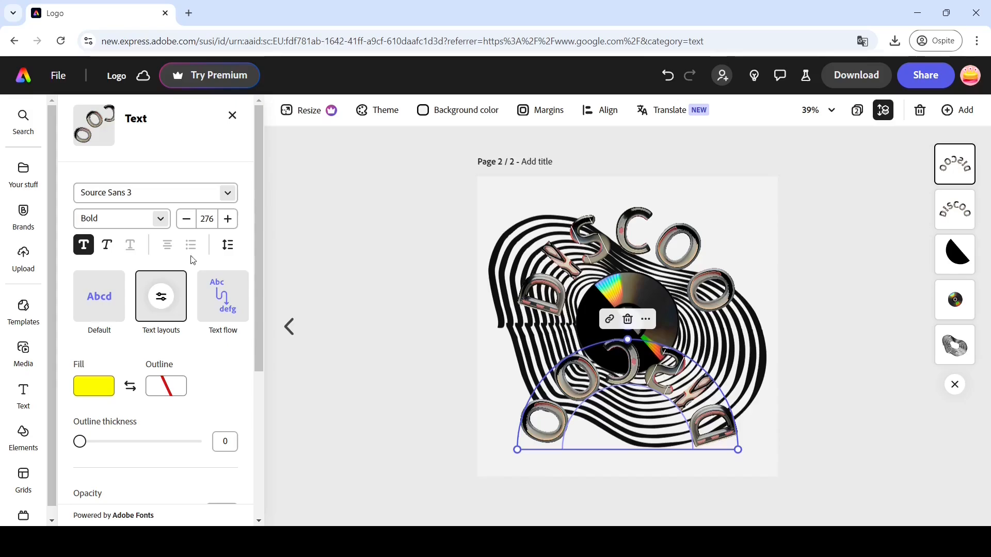
left_click(172, 296)
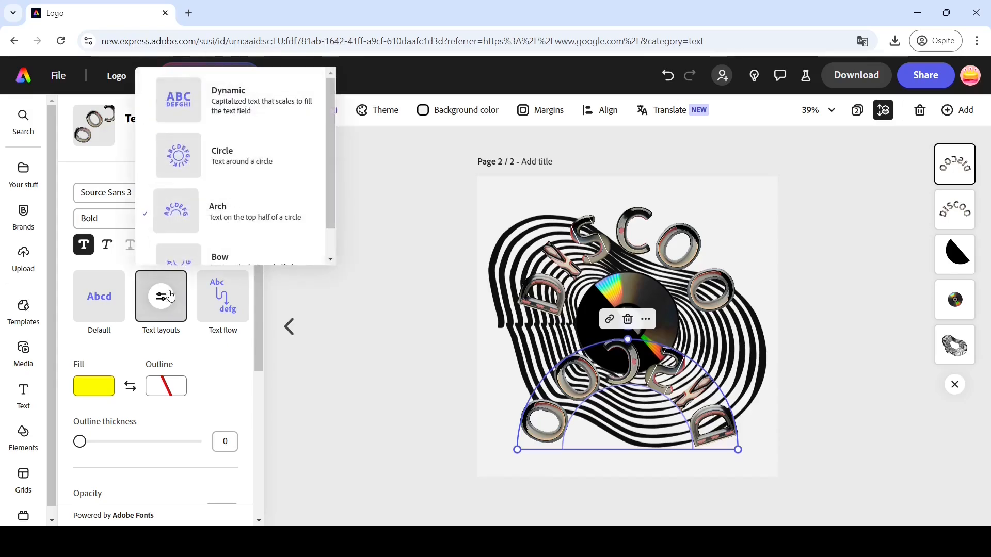
scroll(325, 217, "down", 1)
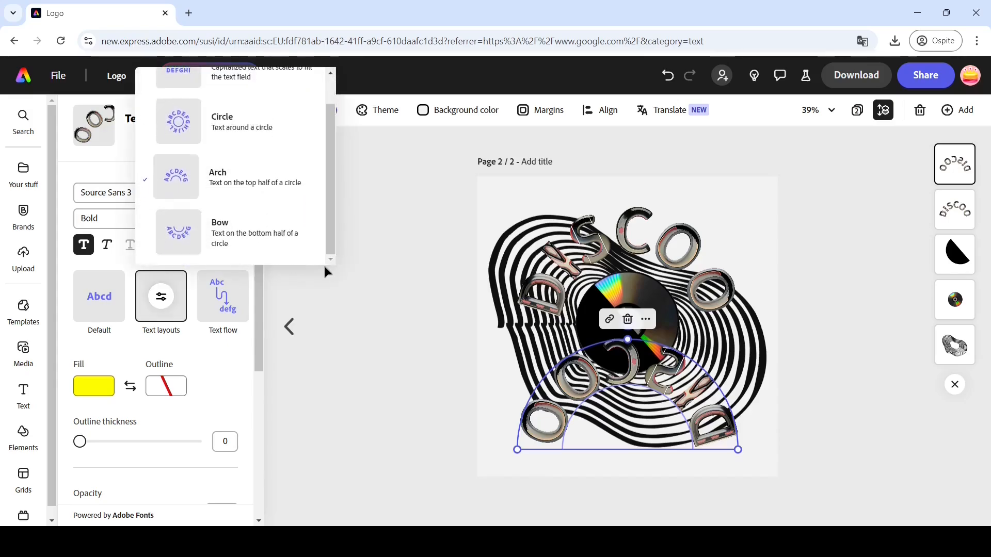
left_click(238, 240)
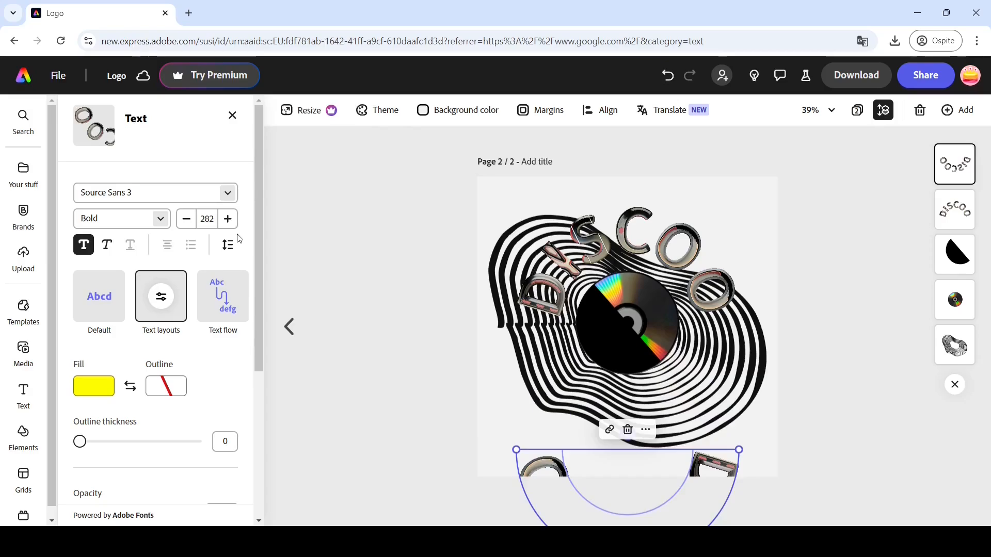
left_click_drag(544, 467, 544, 345)
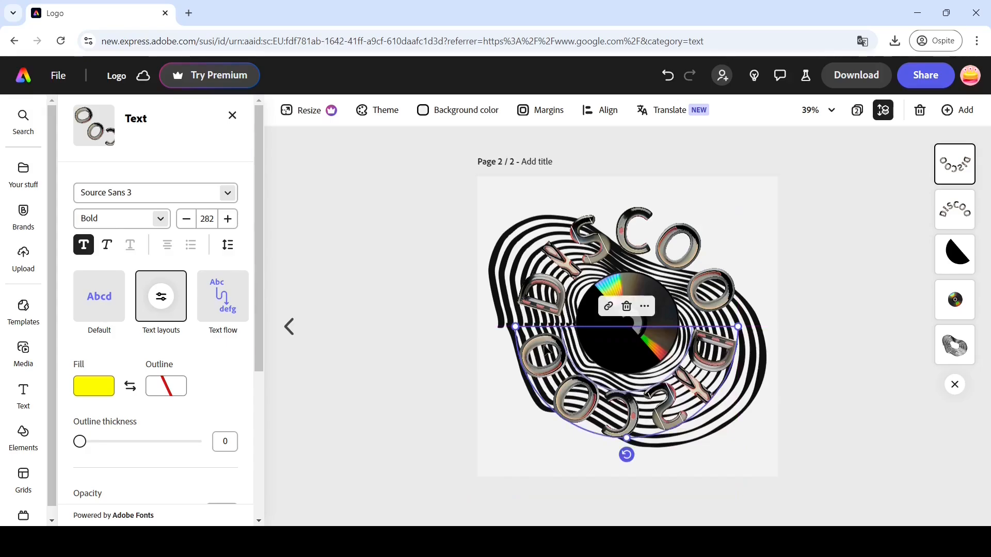
left_click(426, 318)
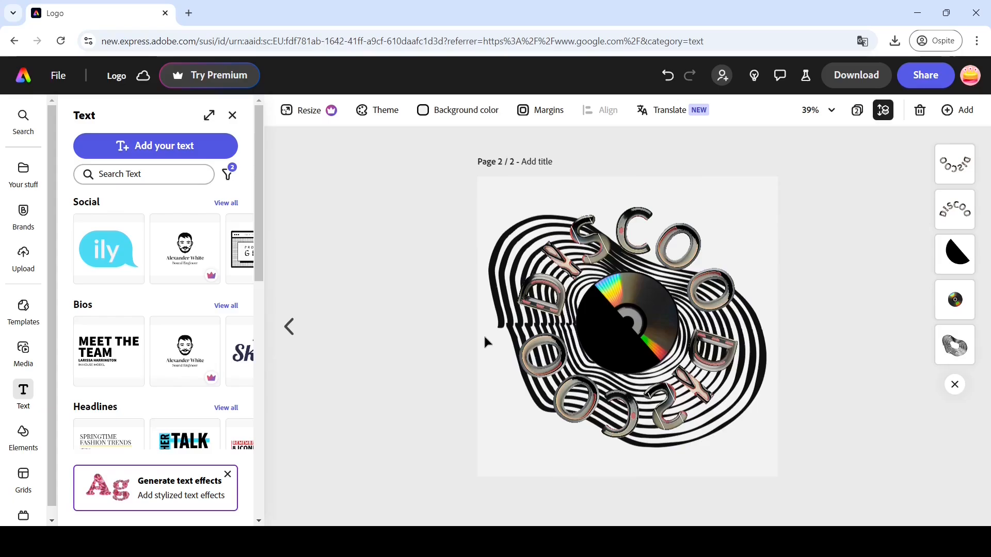
Reduce the wavy line artwork slightly and shift it up behind the disc and the DISCOO lettering.
left_click(516, 253)
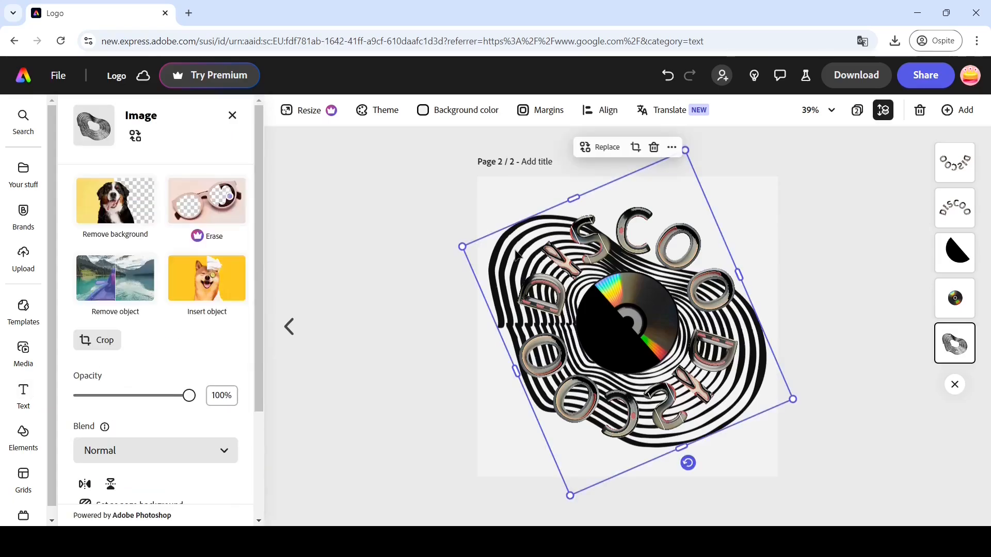
mouse_move(517, 254)
left_mouse_down()
mouse_move(519, 236)
mouse_move(471, 239)
mouse_move(519, 241)
mouse_move(517, 232)
left_mouse_up()
left_click(378, 270)
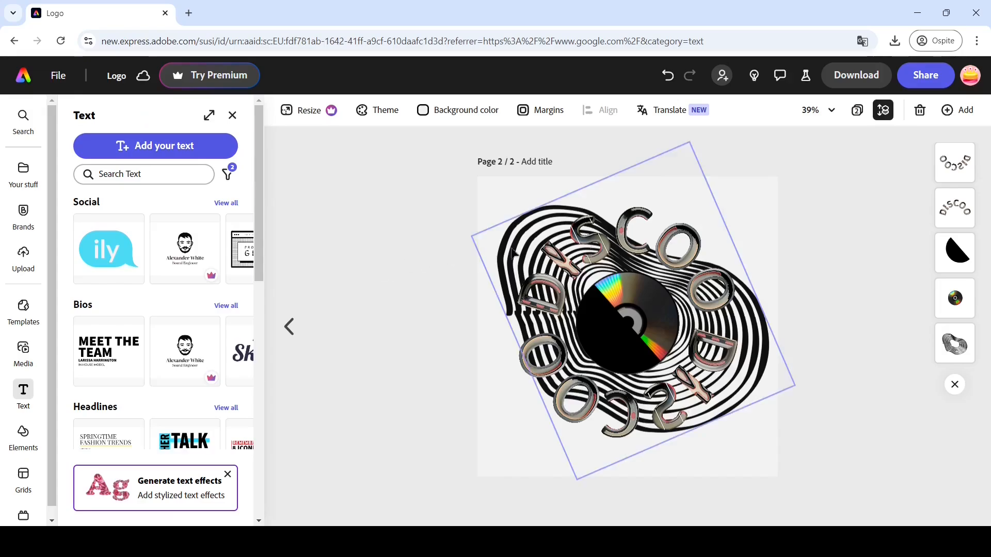
left_click(523, 248)
left_click_drag(524, 247, 524, 241)
left_click(367, 270)
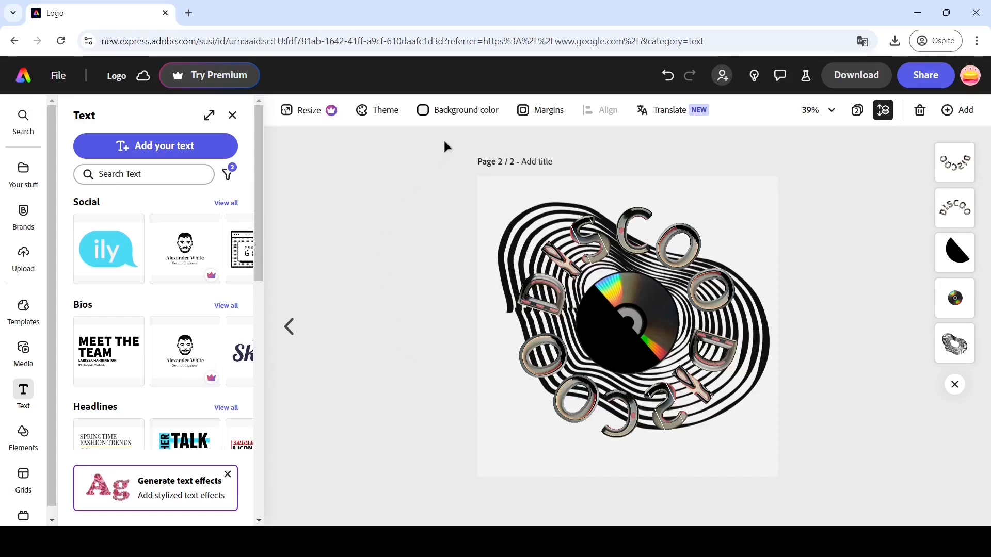
Set the page's background color to a turquoise sampled from the rainbow reflection on the disc.
left_click(447, 117)
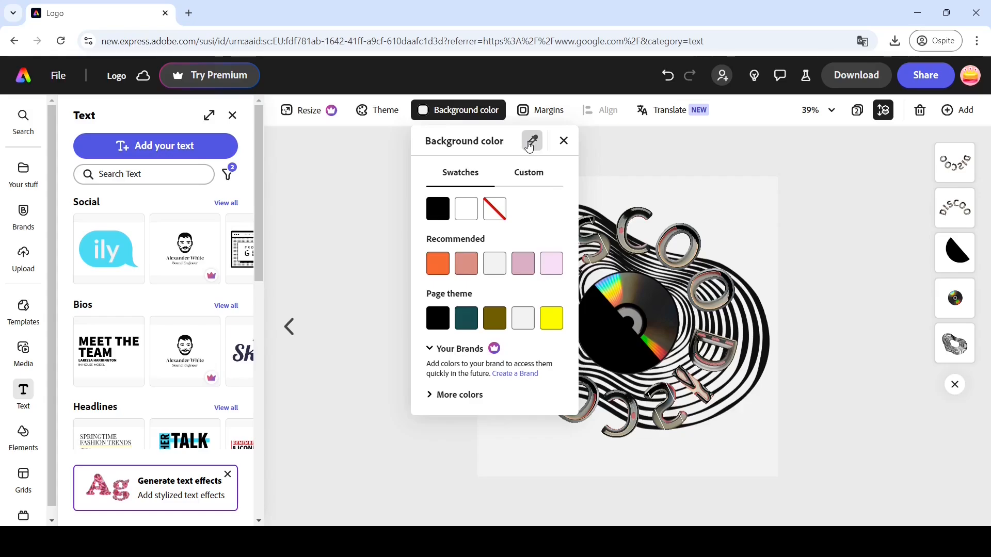
left_click(531, 141)
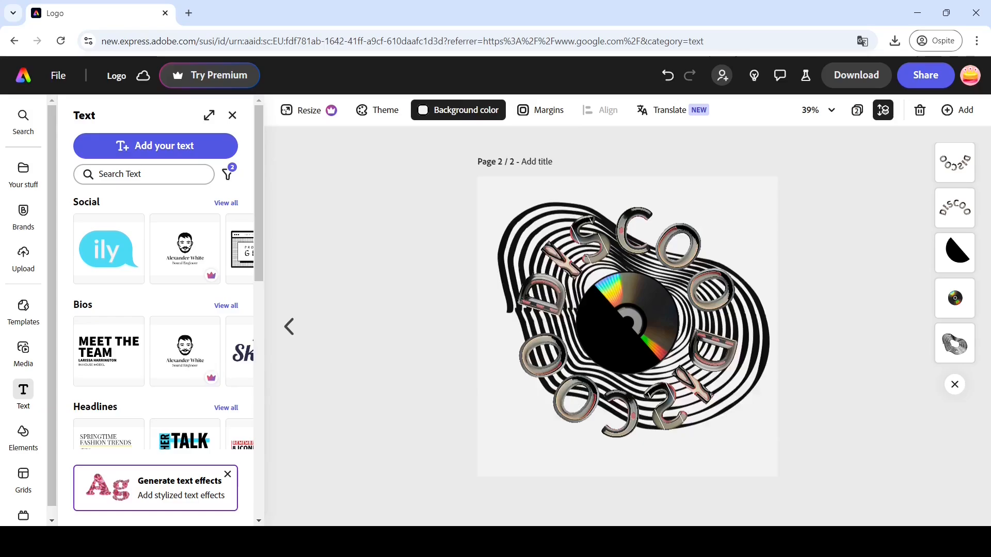
left_click(615, 287)
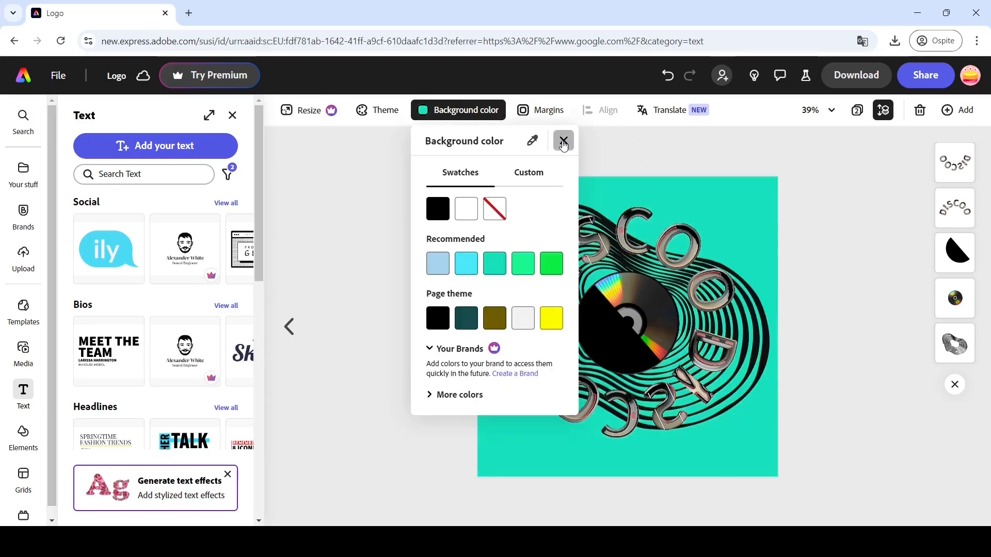
left_click(563, 141)
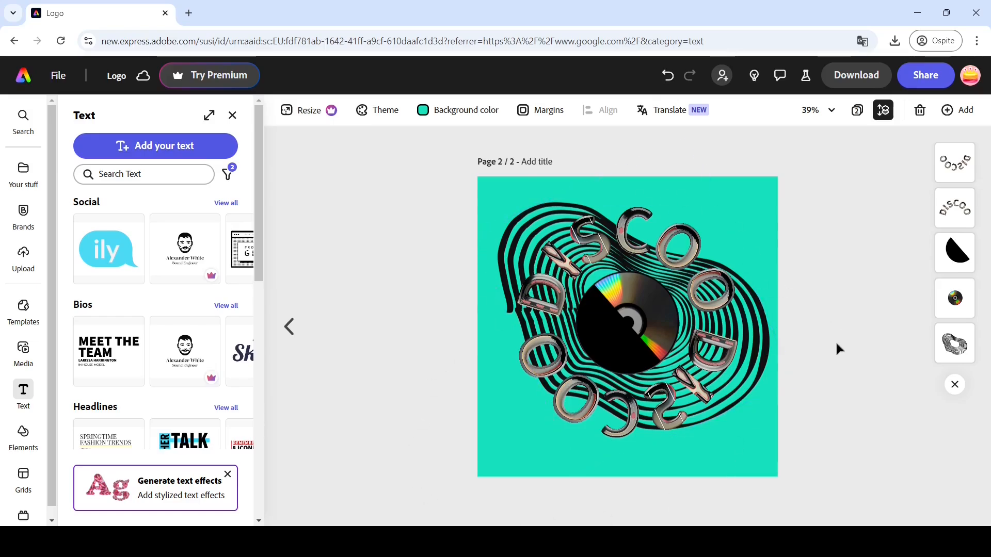
Download the finished DISCOO logo design.
left_click(852, 82)
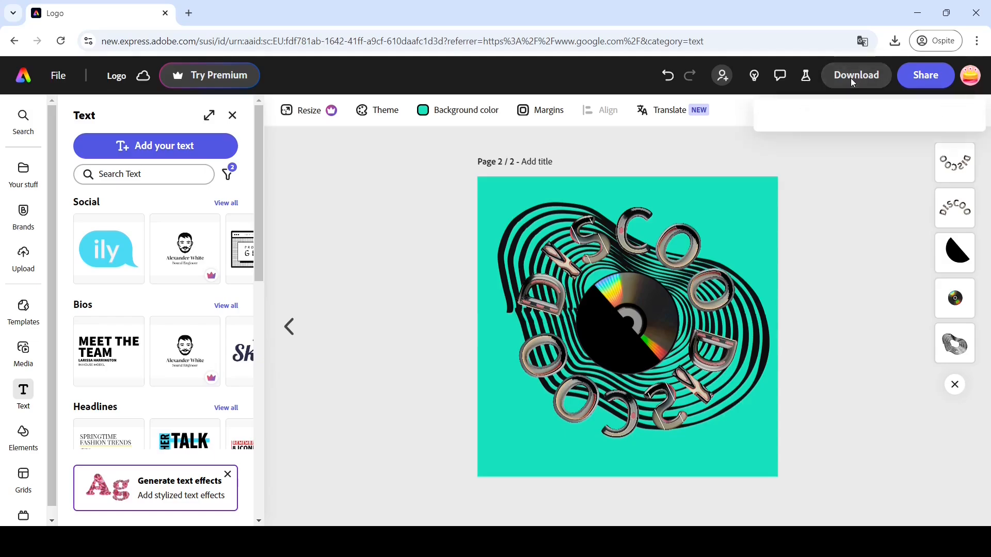
left_click(853, 170)
left_click(852, 268)
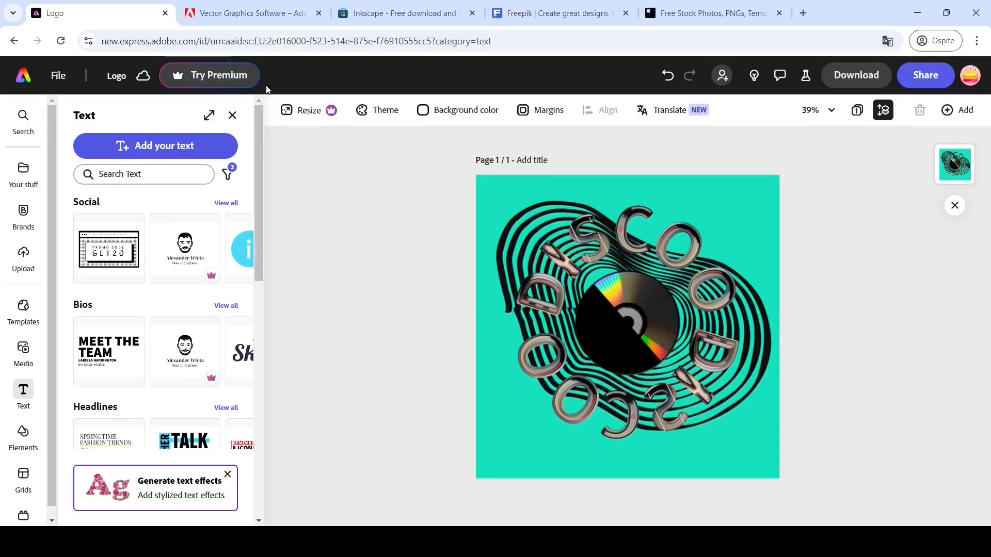
Switch to the already open Adobe Illustrator product page.
left_click(267, 5)
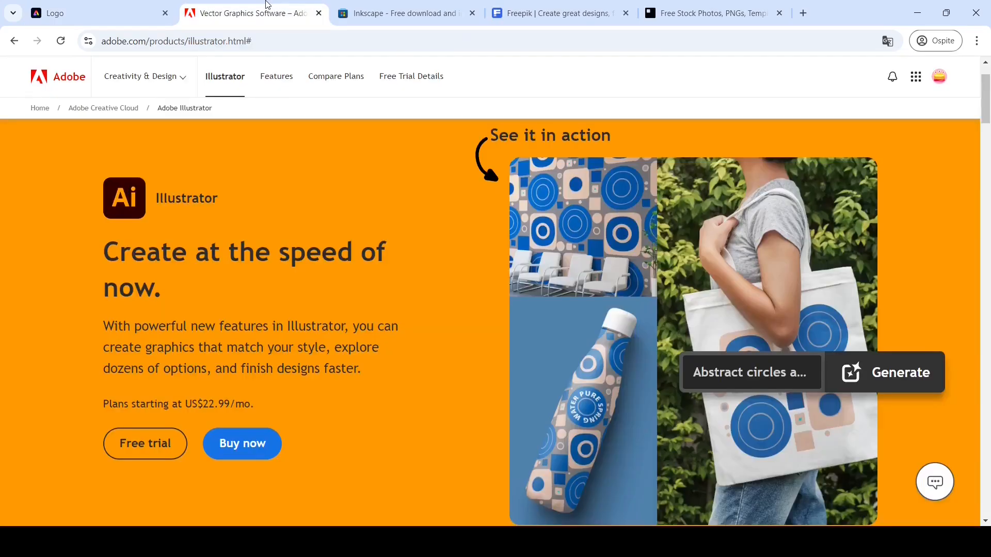
View the already open Inkscape store page, and search all assets on Freepik for LOGO.
left_click(398, 5)
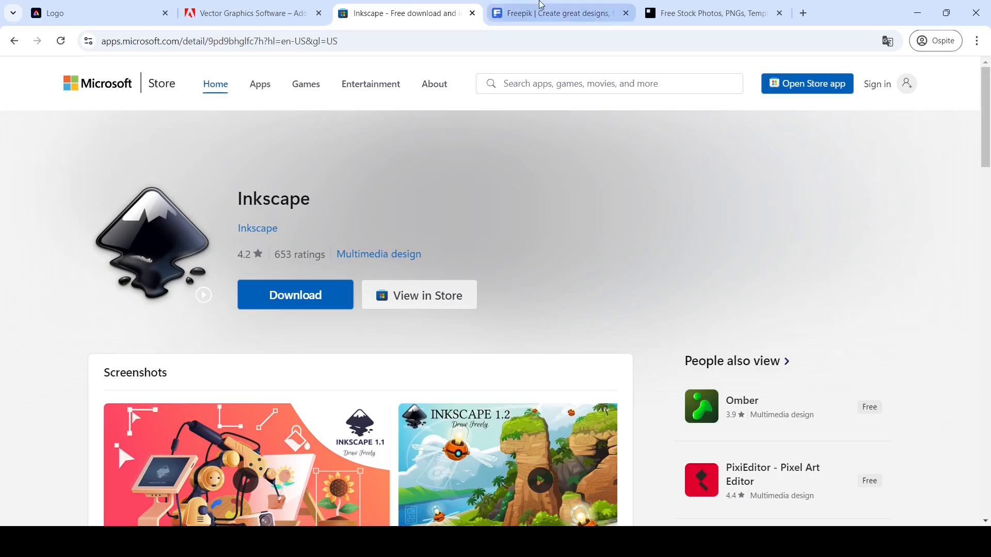
left_click(540, 5)
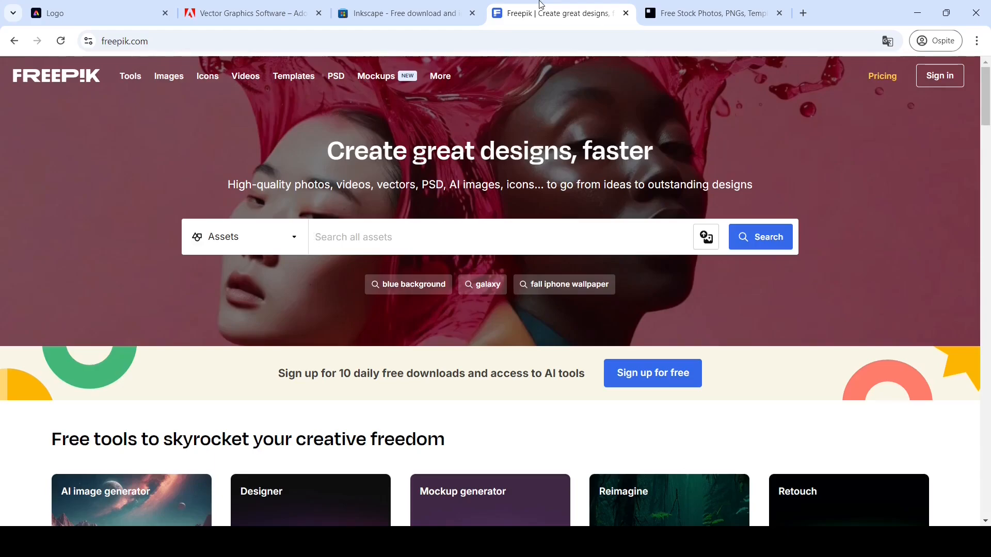
type("LOGO")
key("Return")
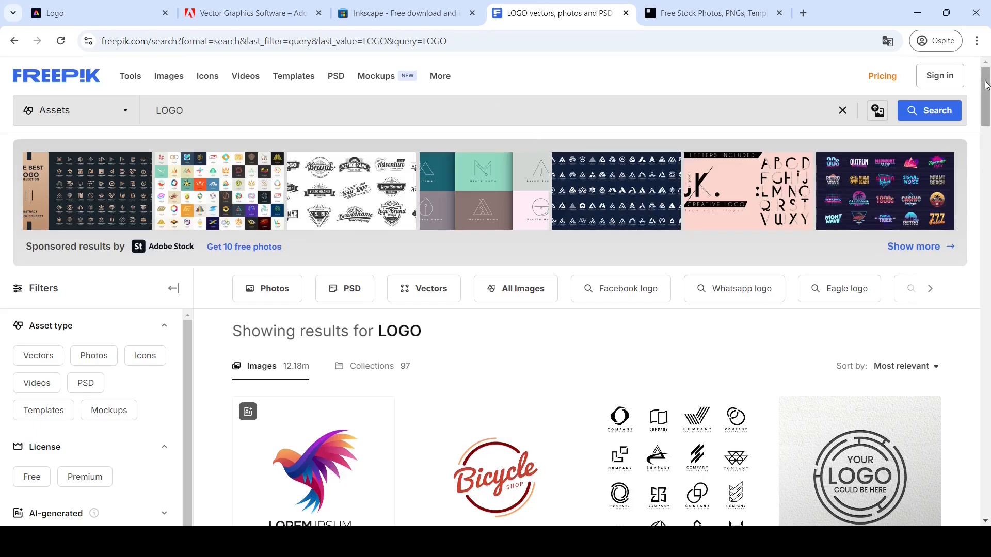
Limit the Freepik logo results to free assets and browse through them.
left_click_drag(984, 86, 987, 231)
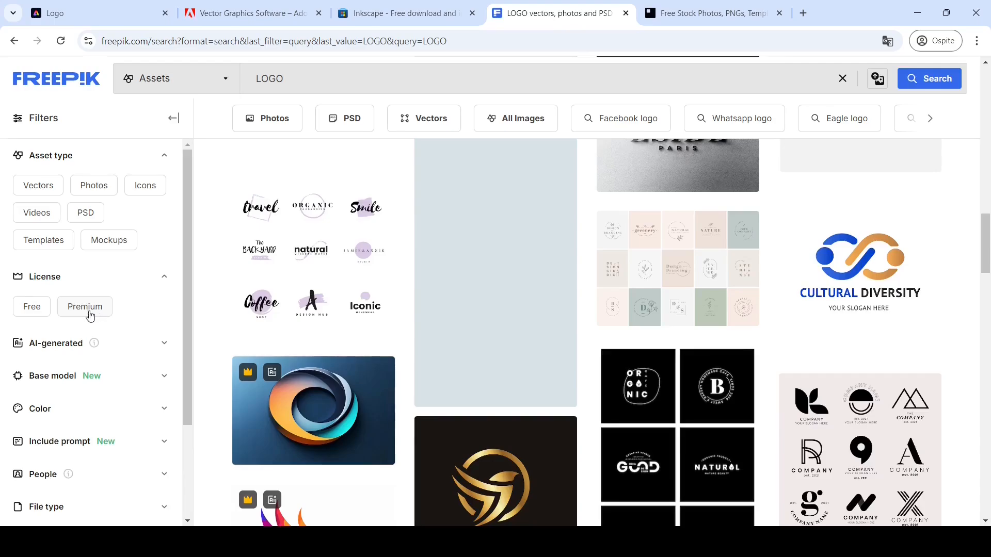
left_click(32, 307)
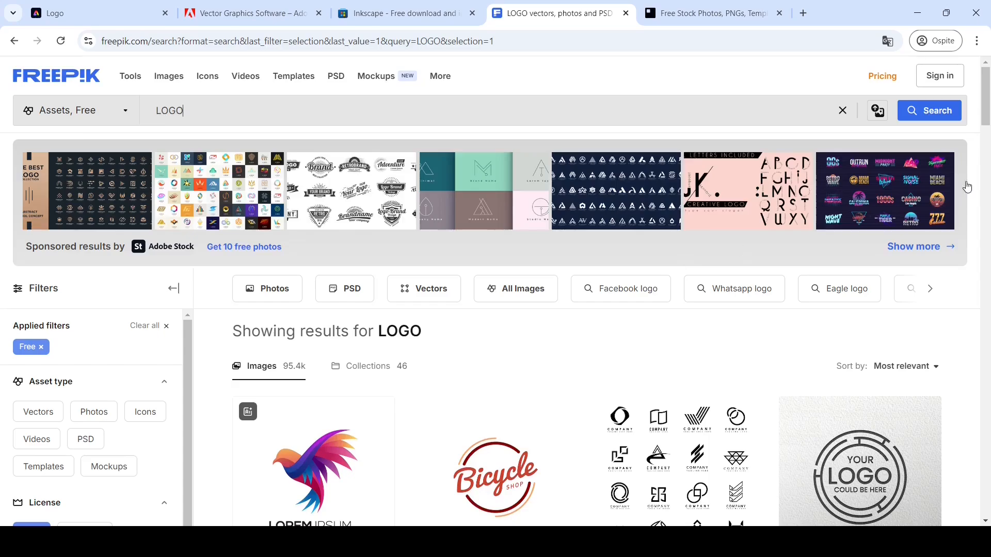
left_click_drag(987, 122, 988, 284)
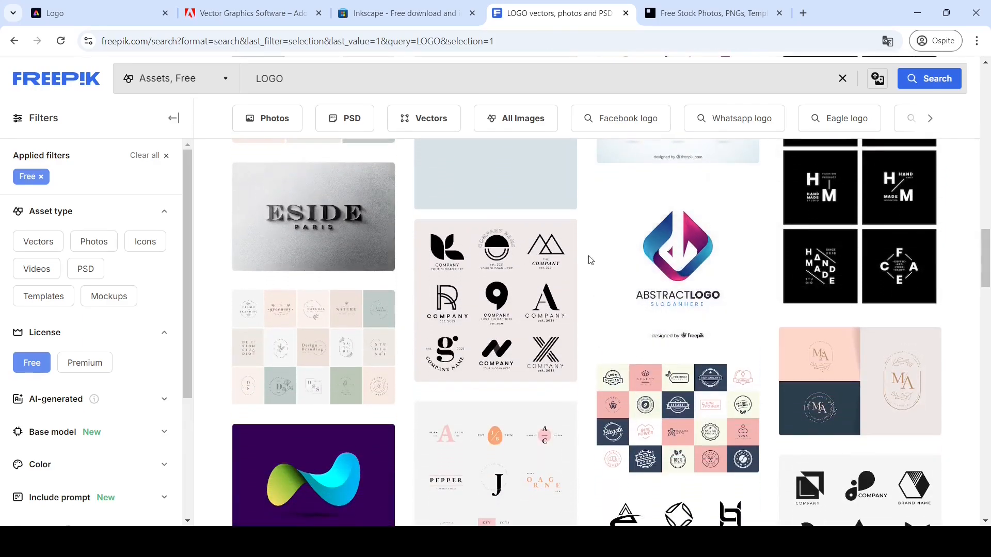
Switch to the rawpixel site and search its public domain library for LOGO.
left_click(692, 11)
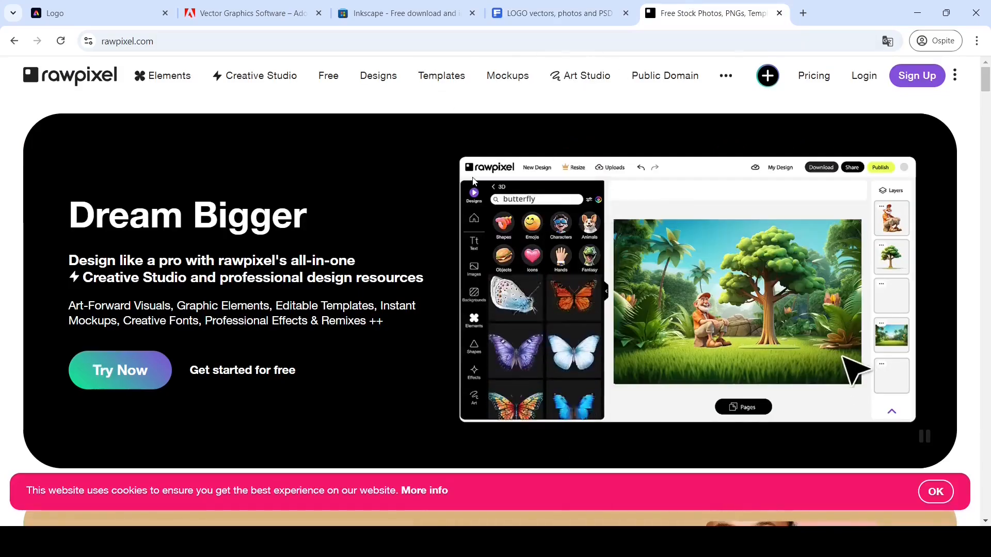
mouse_move(654, 86)
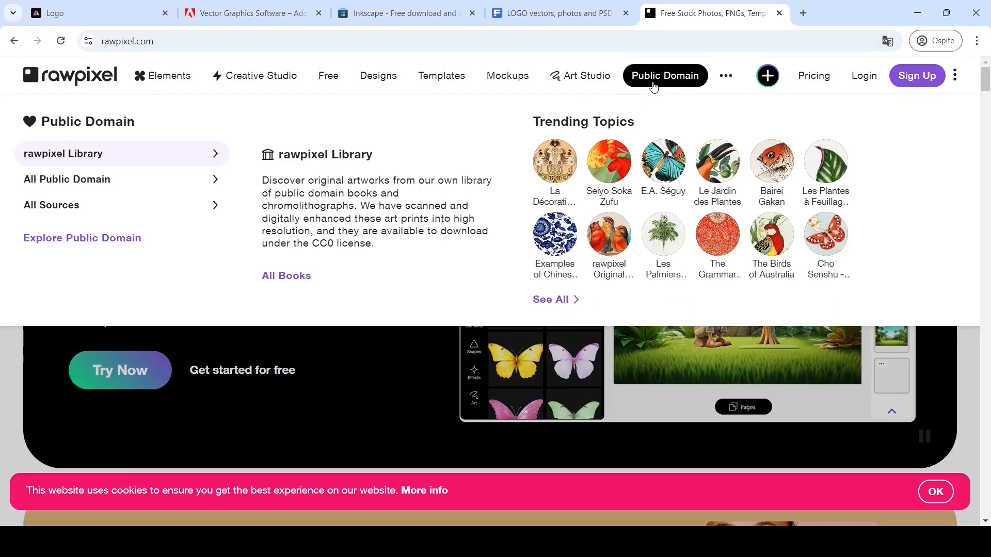
left_click(654, 86)
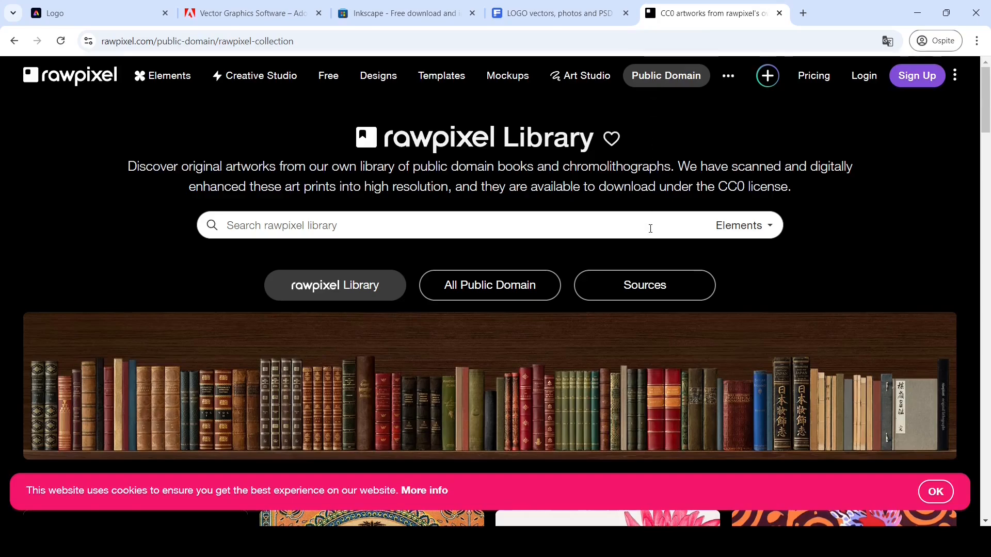
left_click(651, 228)
type("LOGO")
key("Return")
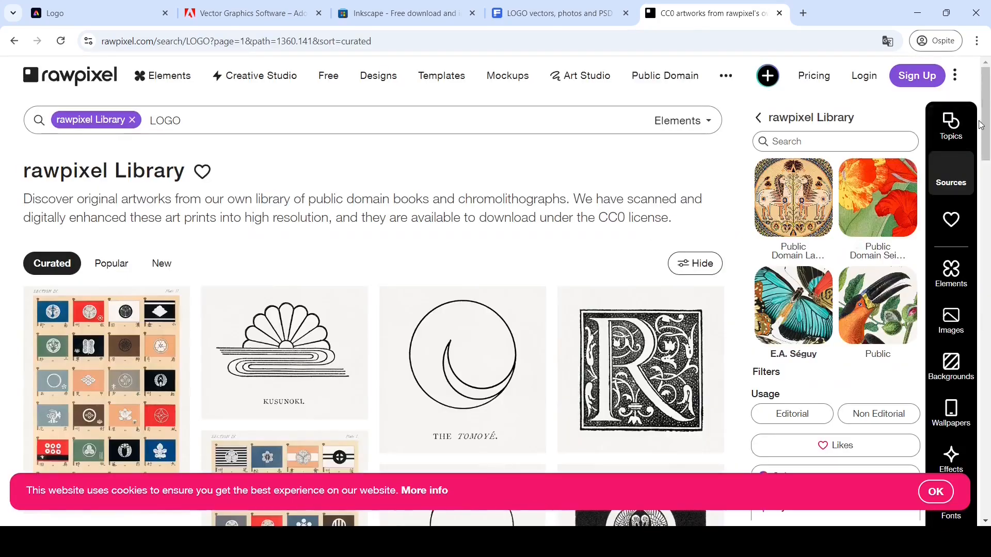
Open The Tomoyé abstract circle illustration from the results and download it as a Large JPEG.
mouse_move(987, 127)
left_mouse_down()
mouse_move(988, 256)
mouse_move(988, 138)
left_mouse_up()
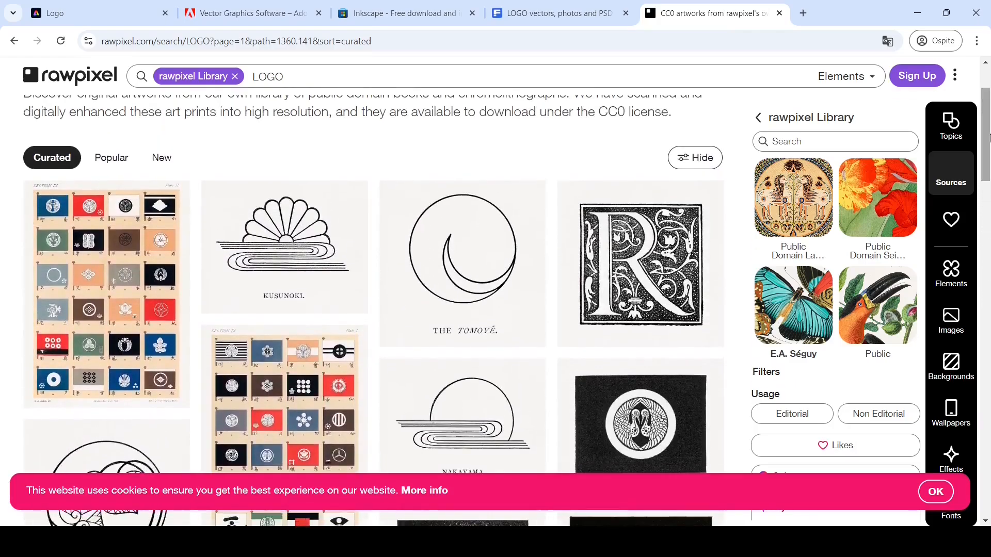
left_click(475, 260)
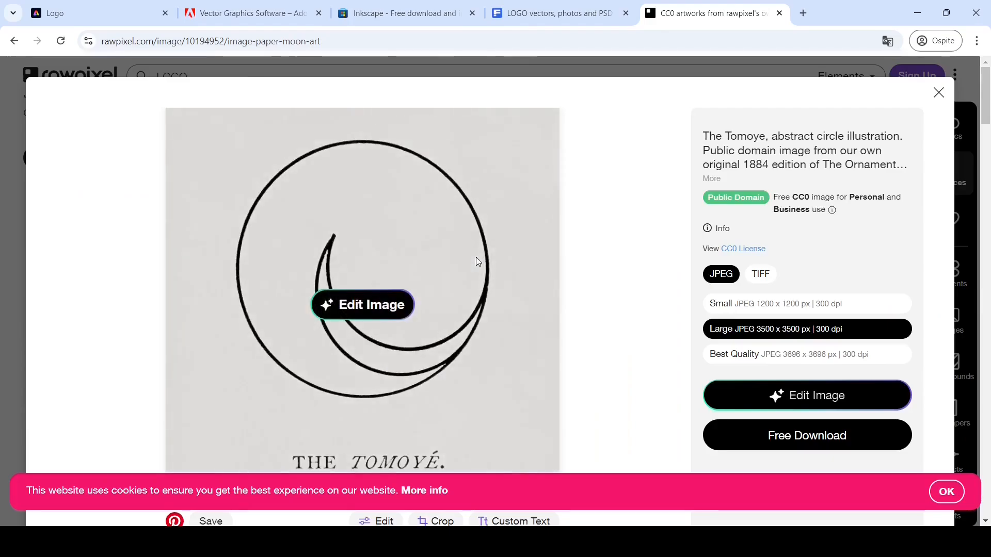
left_click(798, 439)
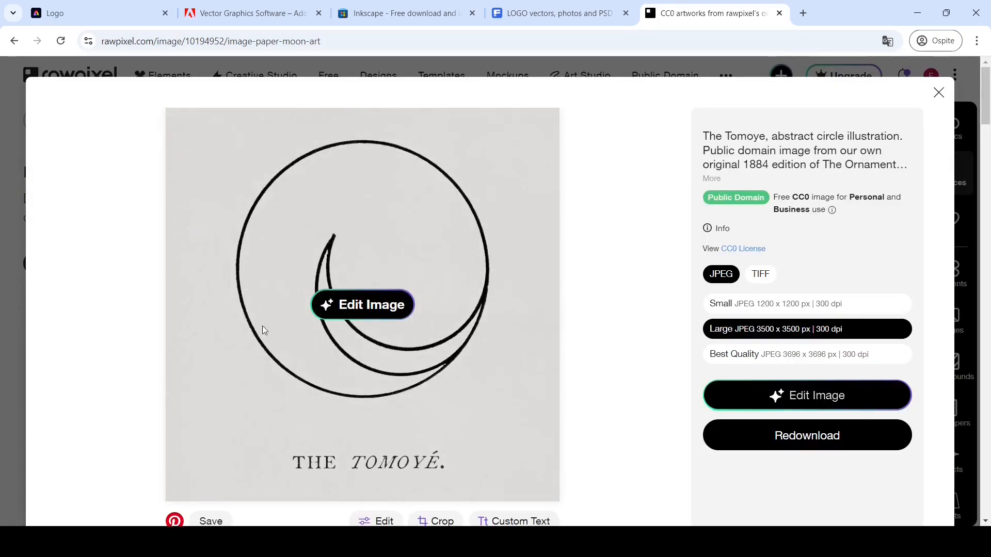
Return to the Logo design in Adobe Express and add a blank second page, opening it for editing.
left_click(103, 4)
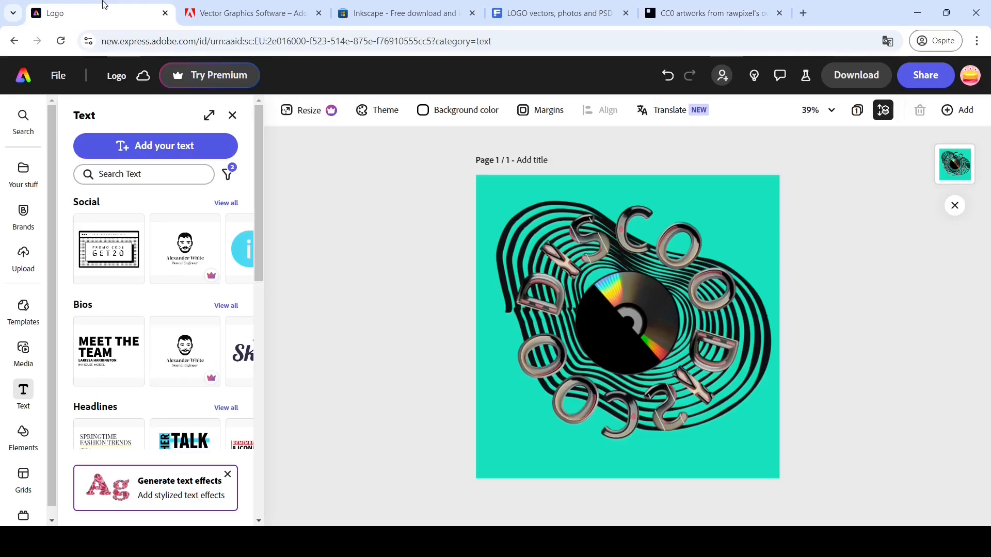
left_click(858, 112)
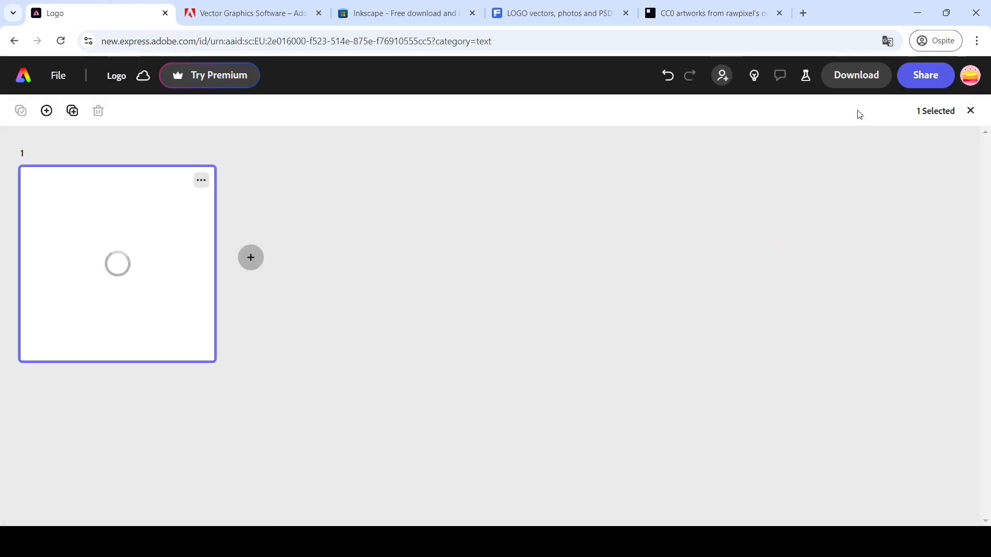
left_click(251, 257)
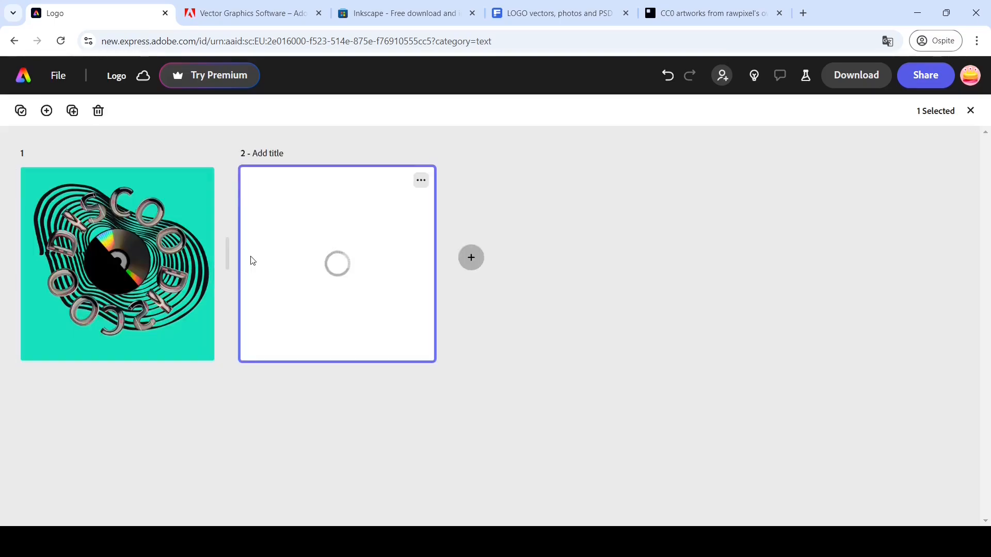
double_click(357, 261)
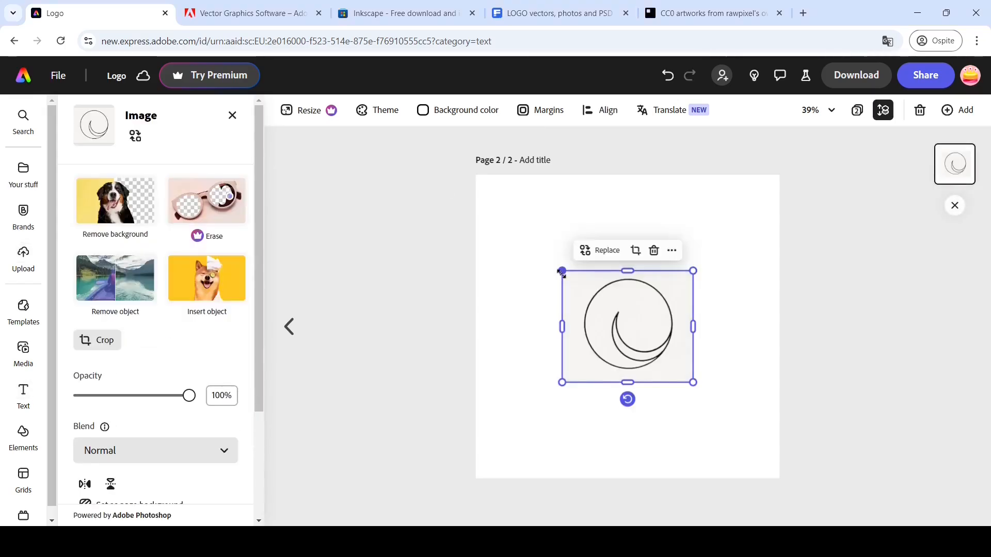
Try out the circle illustration enlarged and turned upside down on page 2, and remove it from the page.
left_click_drag(562, 270, 449, 188)
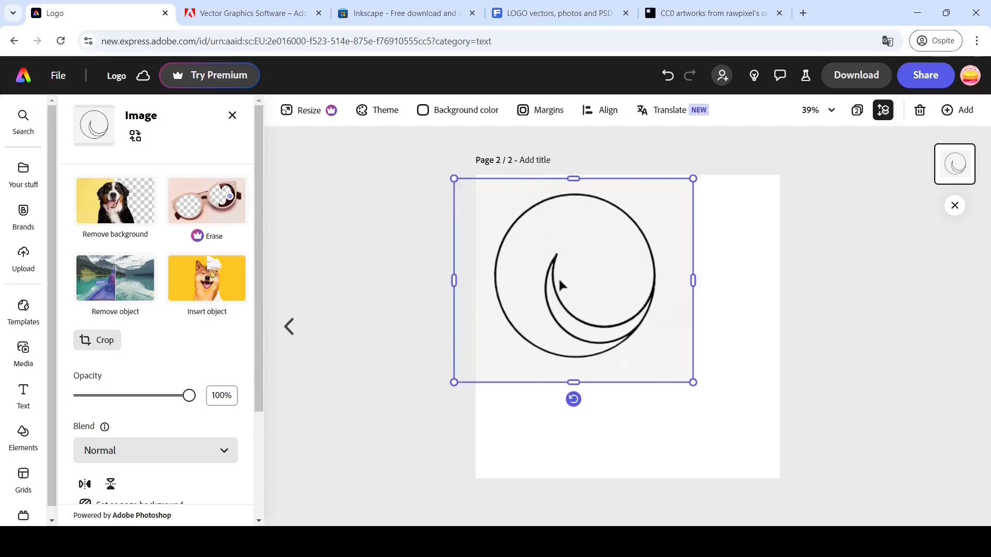
left_click_drag(559, 277, 612, 312)
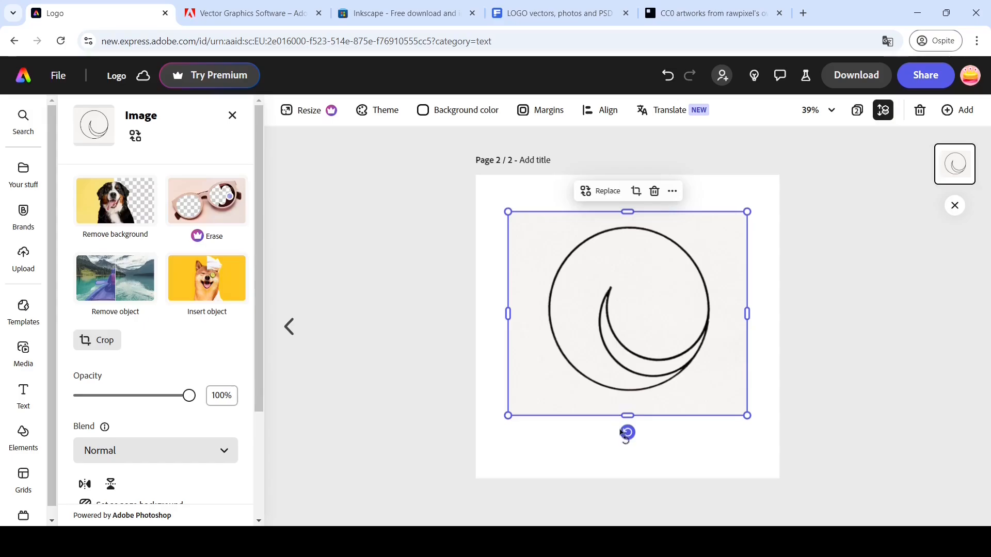
left_click_drag(625, 432, 631, 235)
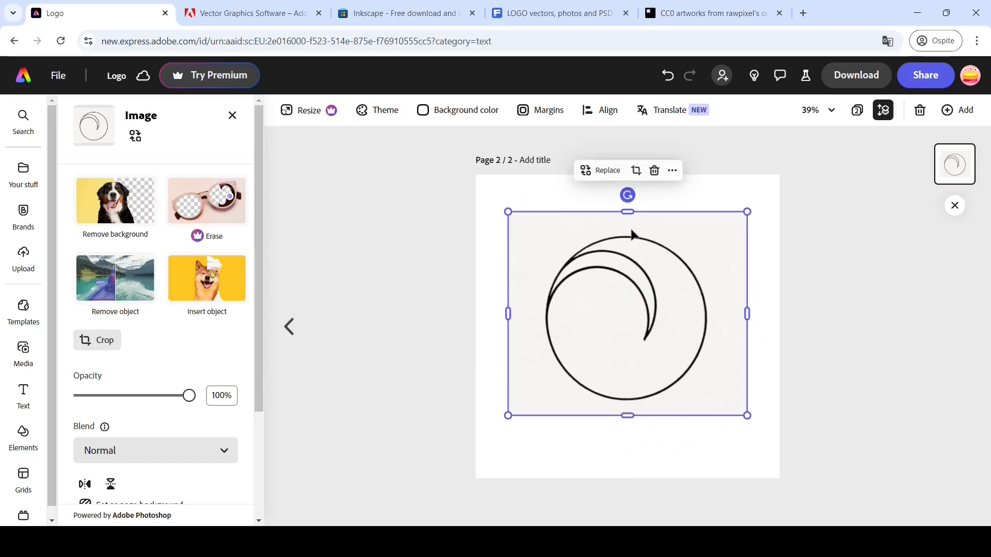
key("Delete")
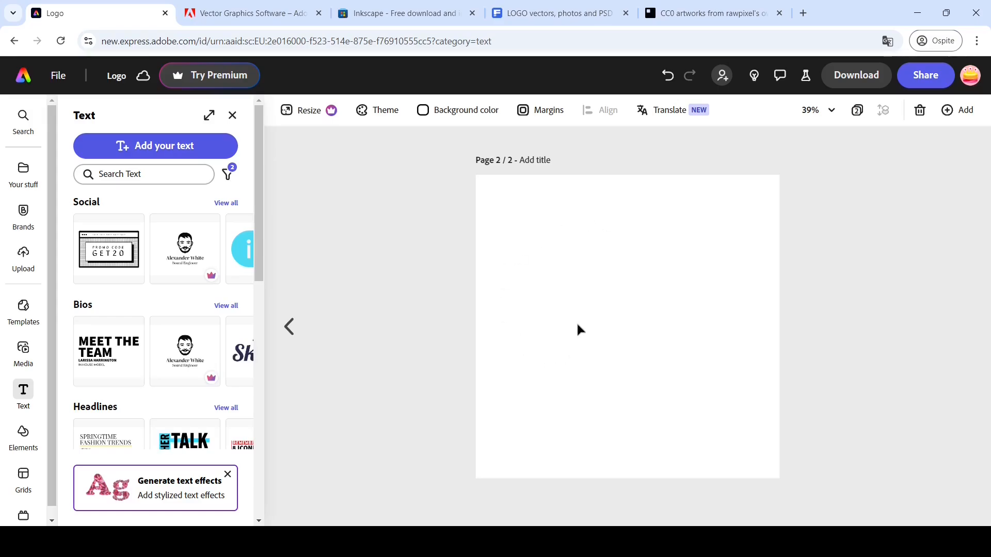
Add the black pill-shaped speech bubble from the full collection of shapes to page 2.
left_click(22, 434)
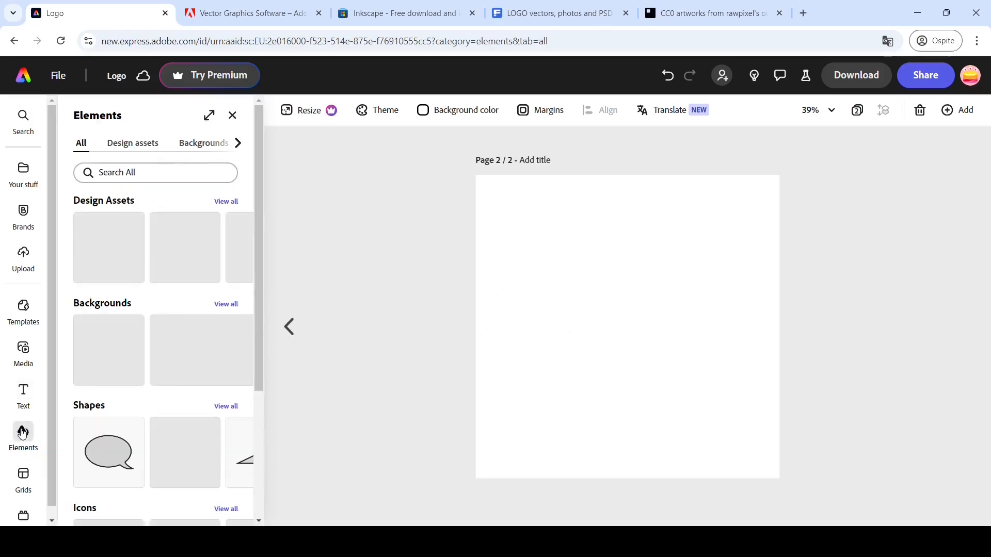
left_click_drag(261, 267, 265, 456)
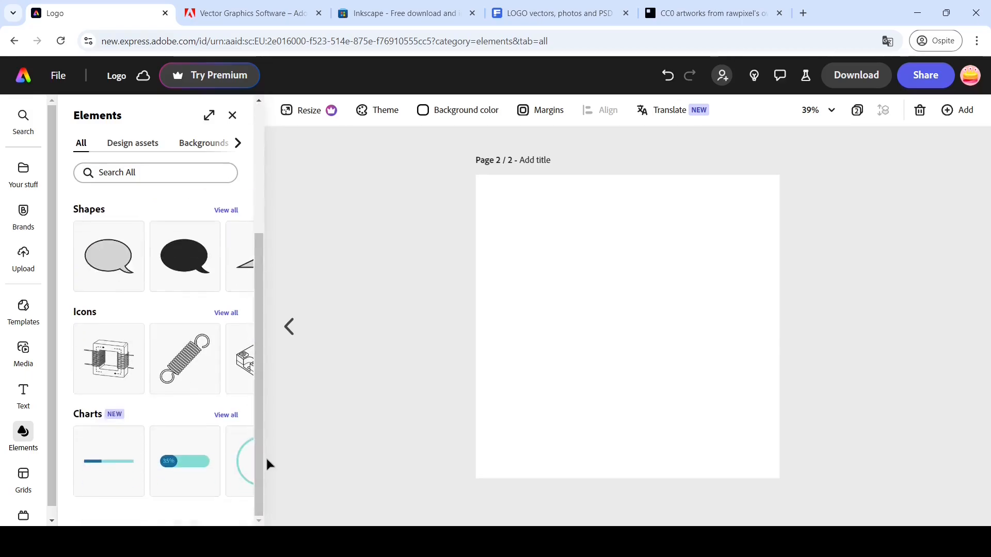
left_click(222, 210)
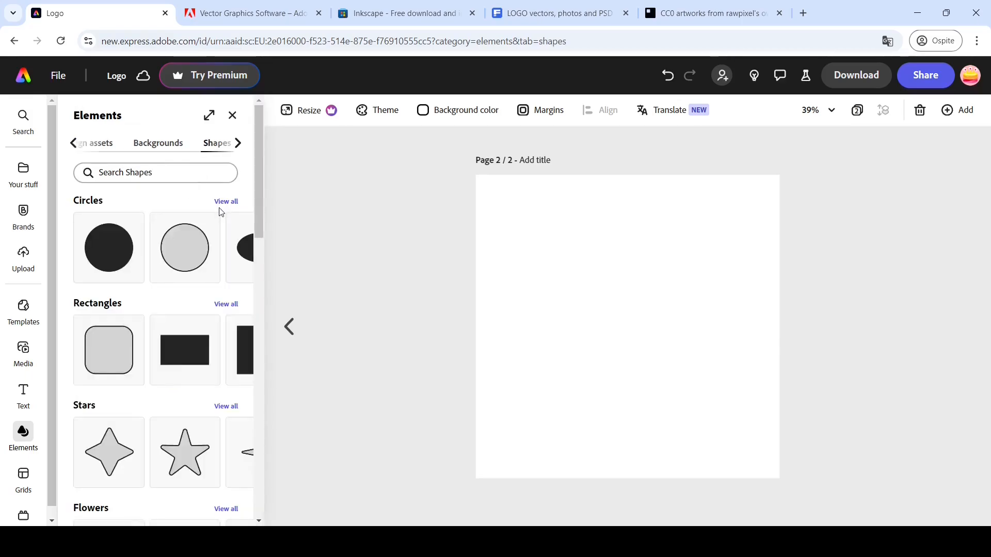
left_click_drag(259, 214, 288, 503)
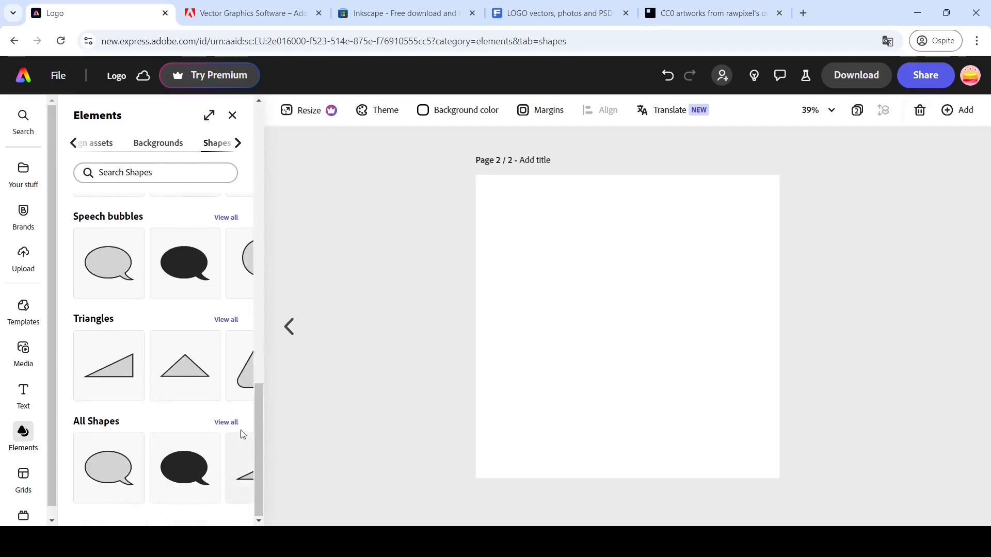
left_click(227, 423)
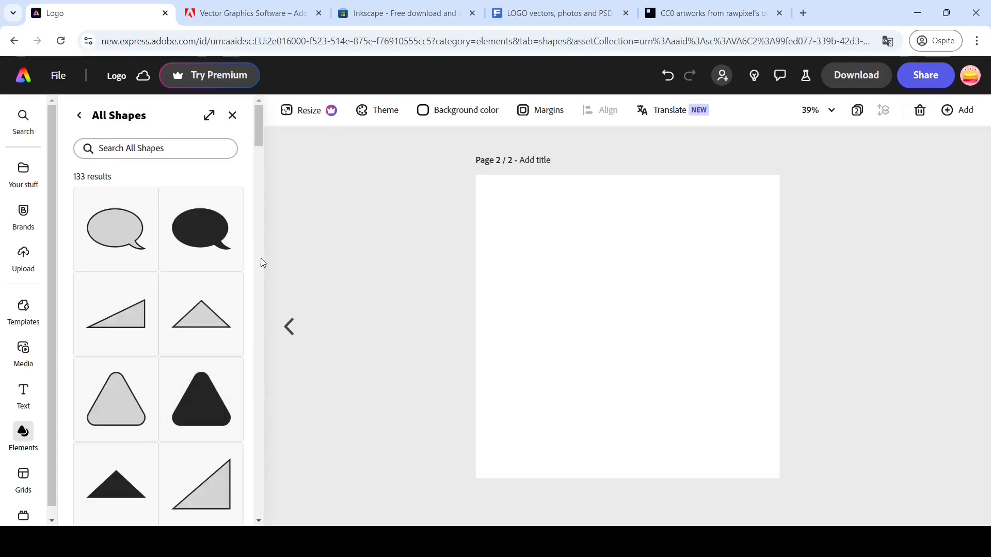
left_click_drag(261, 141, 264, 265)
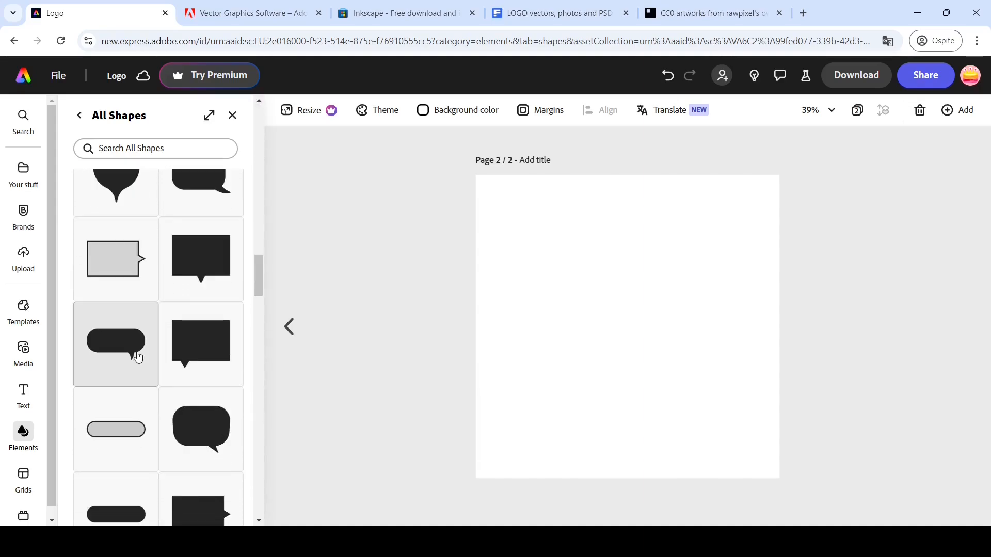
left_click(137, 356)
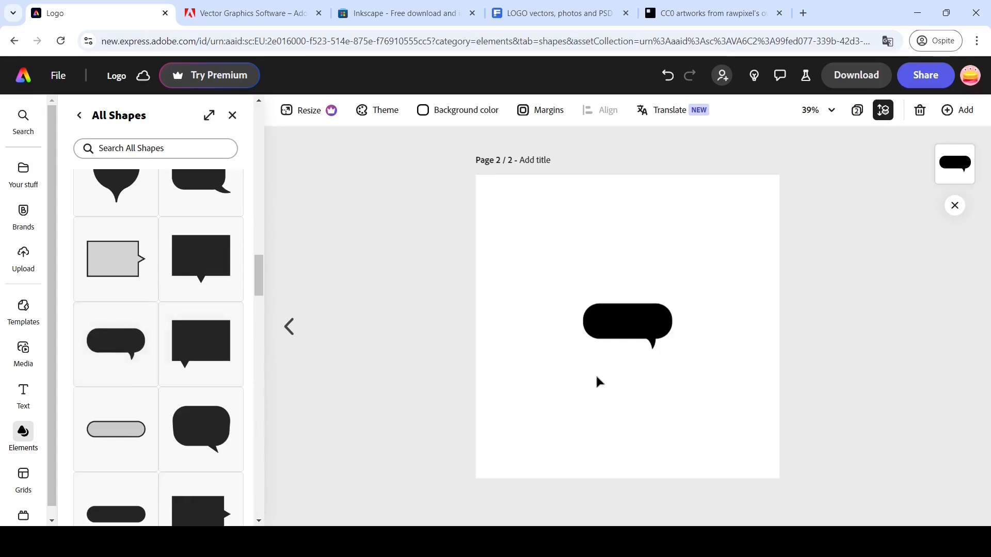
Tilt the speech bubble into a steep diagonal, lengthen it into a long bar and place it in the page's upper-left area.
left_click(626, 320)
left_click_drag(626, 320, 586, 322)
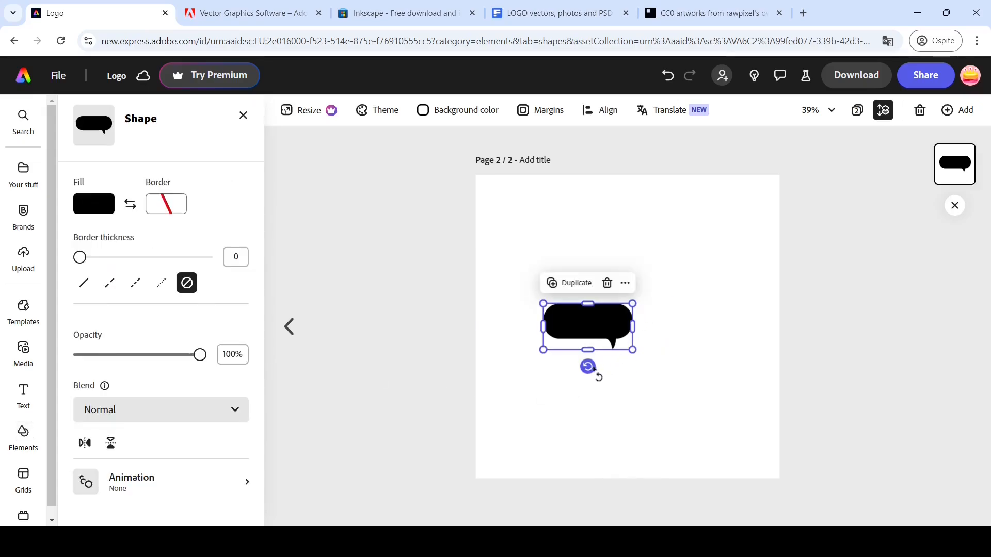
left_click_drag(590, 368, 652, 361)
left_click_drag(612, 289, 643, 215)
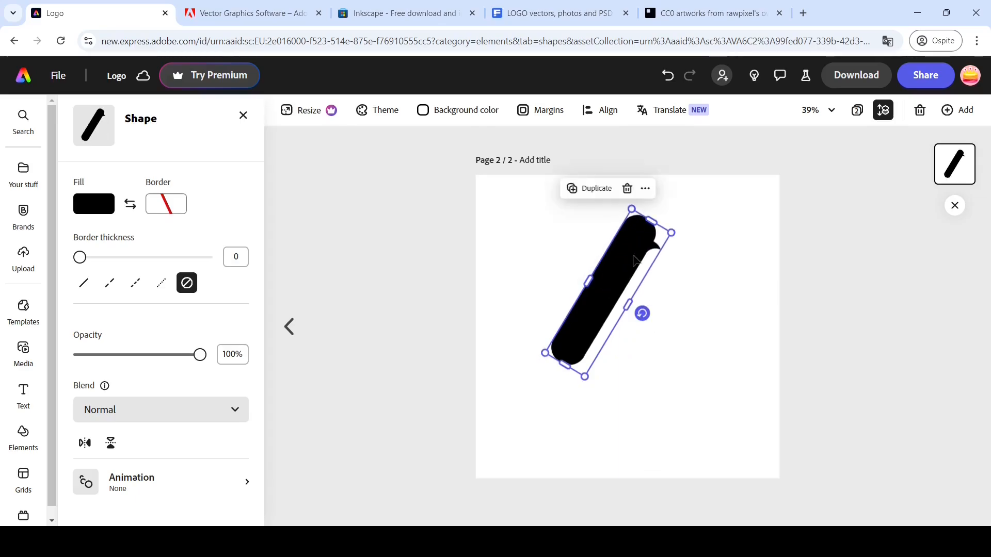
left_click_drag(637, 260, 566, 220)
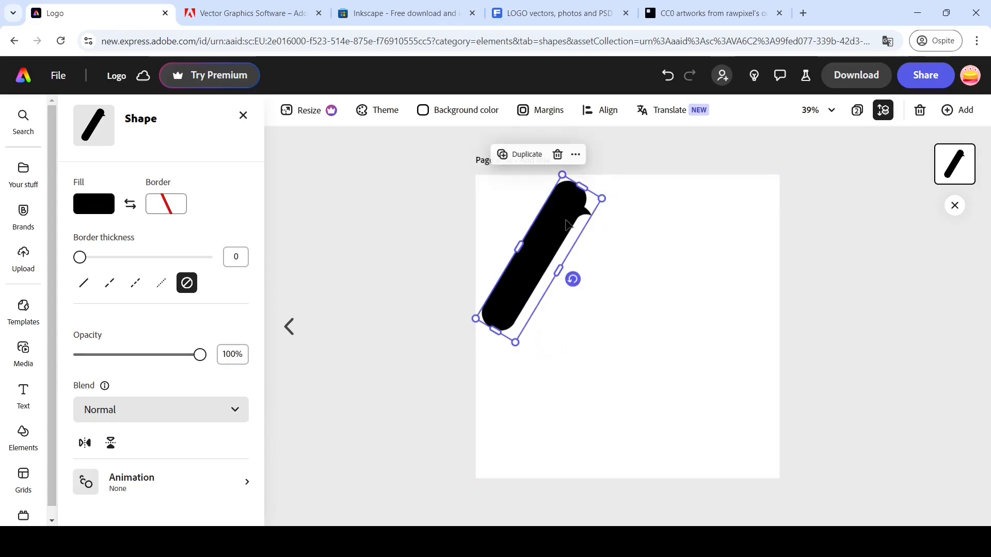
left_click_drag(573, 280, 574, 277)
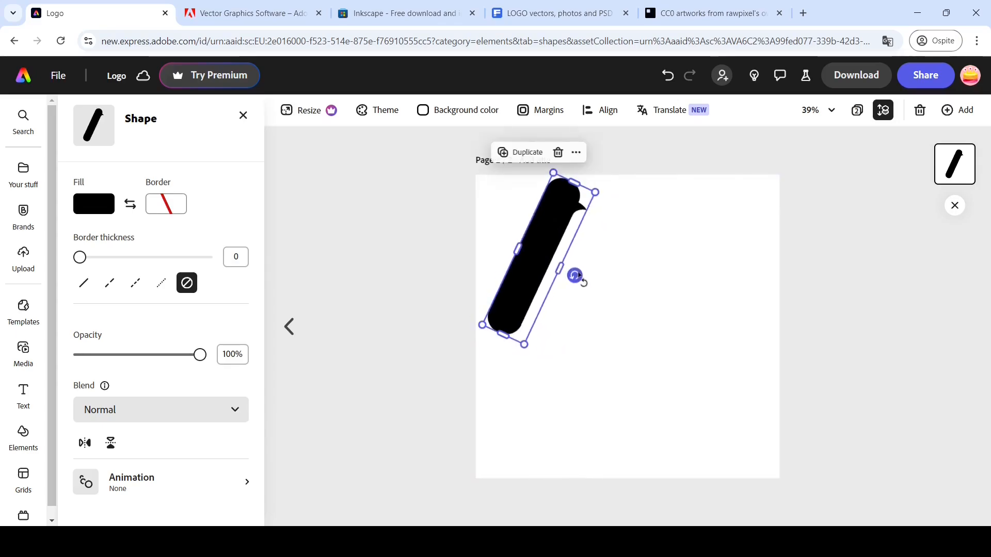
Duplicate the diagonal bar, then tilt the copy the opposite way and shorten it to form an inverted V with the original.
left_click(518, 154)
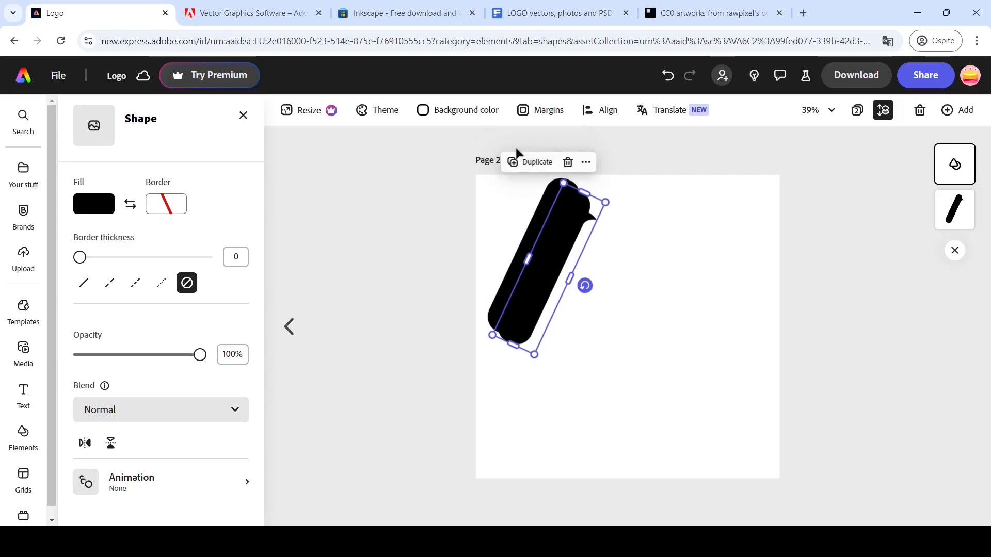
left_click(521, 162)
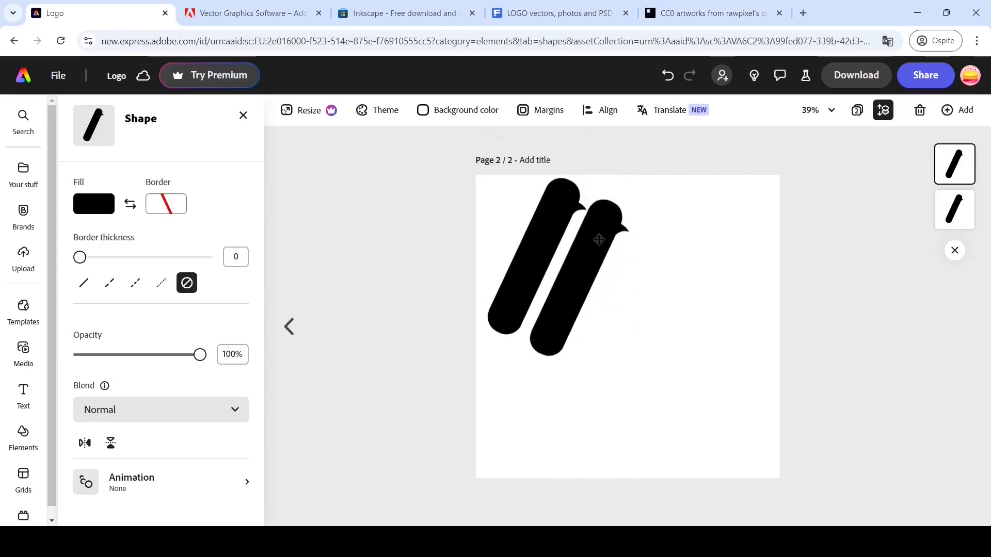
left_click_drag(632, 305, 480, 333)
left_click_drag(627, 367, 601, 314)
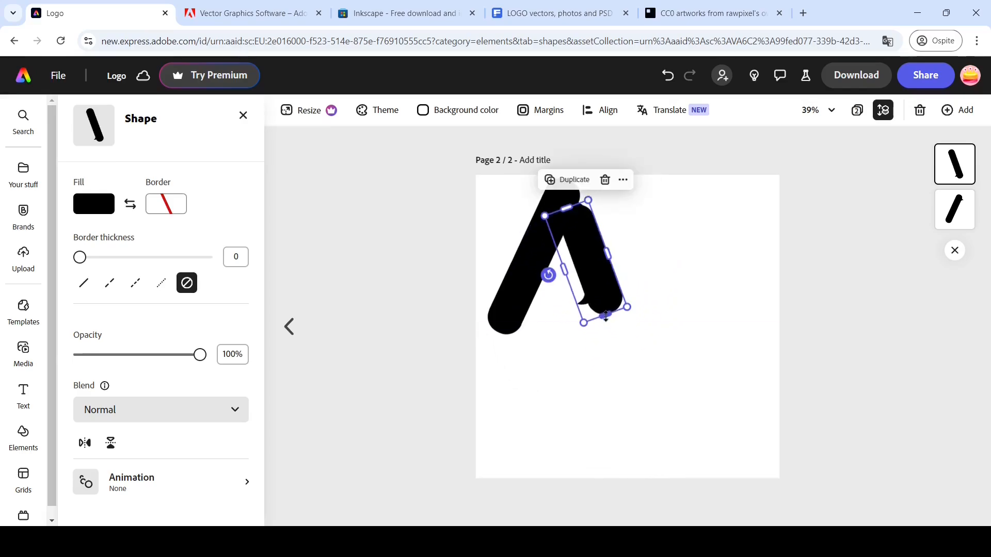
Move the shorter bar up to meet the long bar's top end, and fill the long bar with the custom blue #081CFF.
left_click_drag(599, 264, 569, 238)
left_click(578, 371)
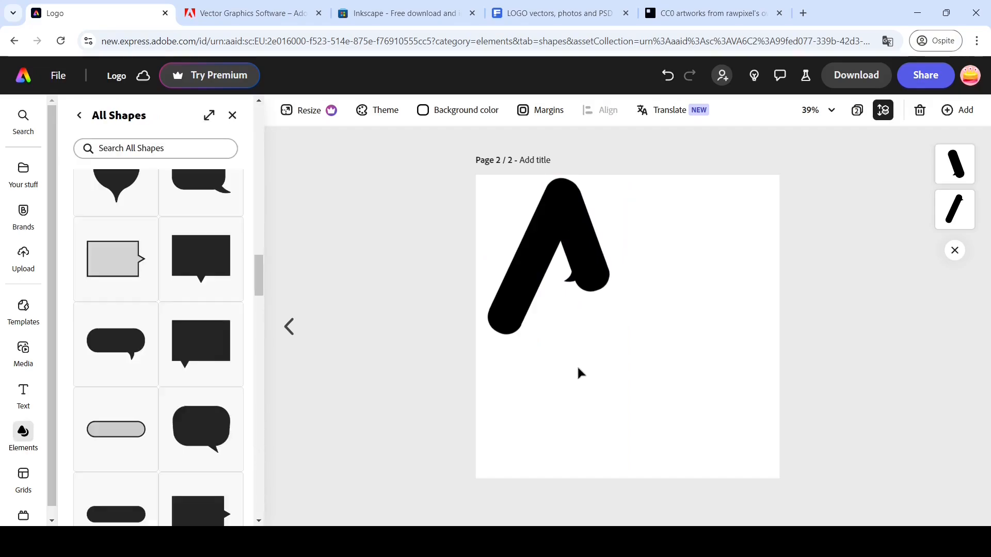
left_click(537, 262)
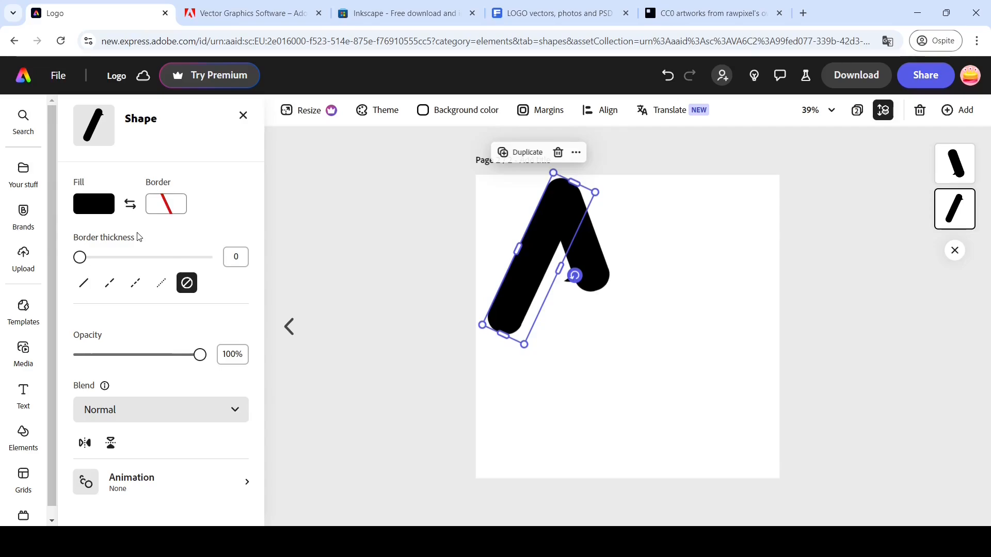
left_click(106, 214)
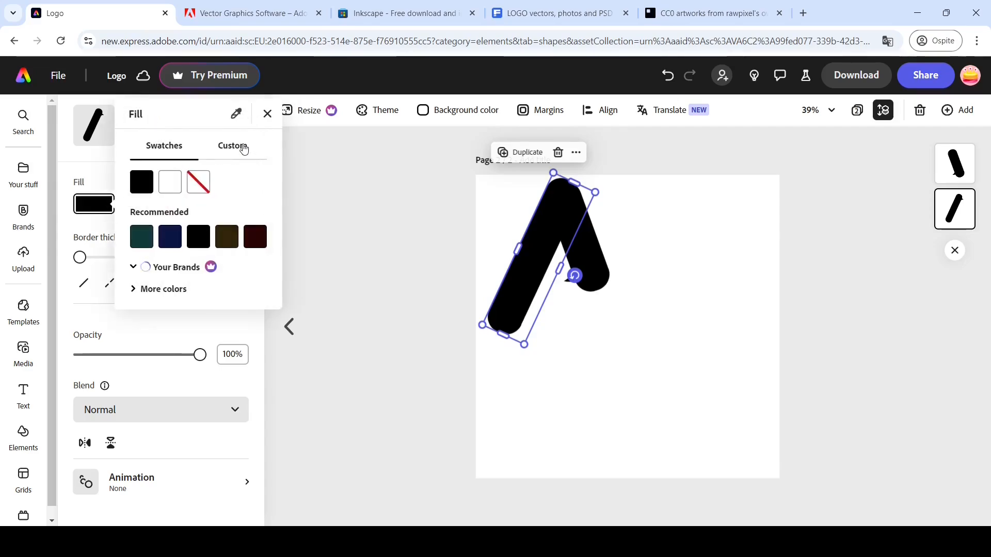
left_click(244, 150)
left_click_drag(133, 146, 222, 153)
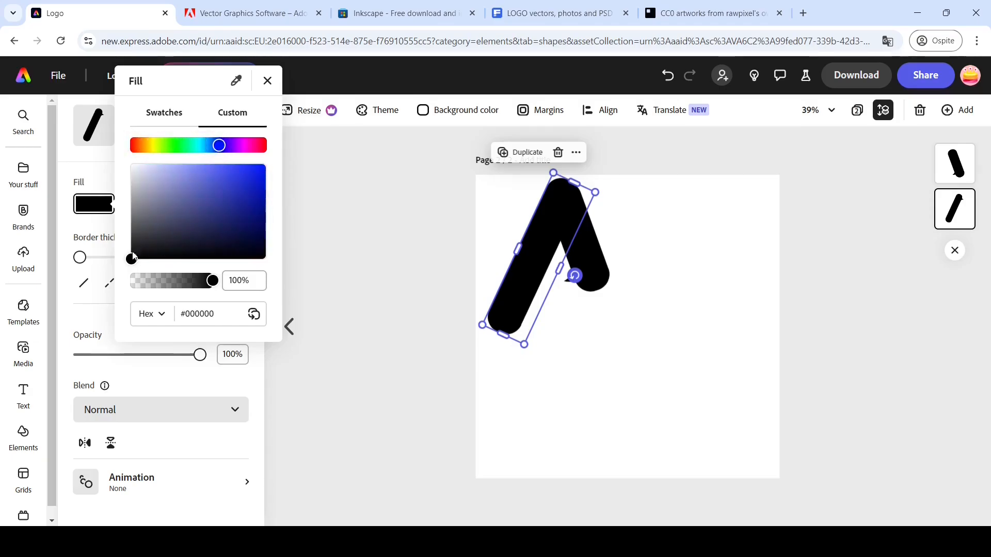
left_click_drag(133, 263, 264, 163)
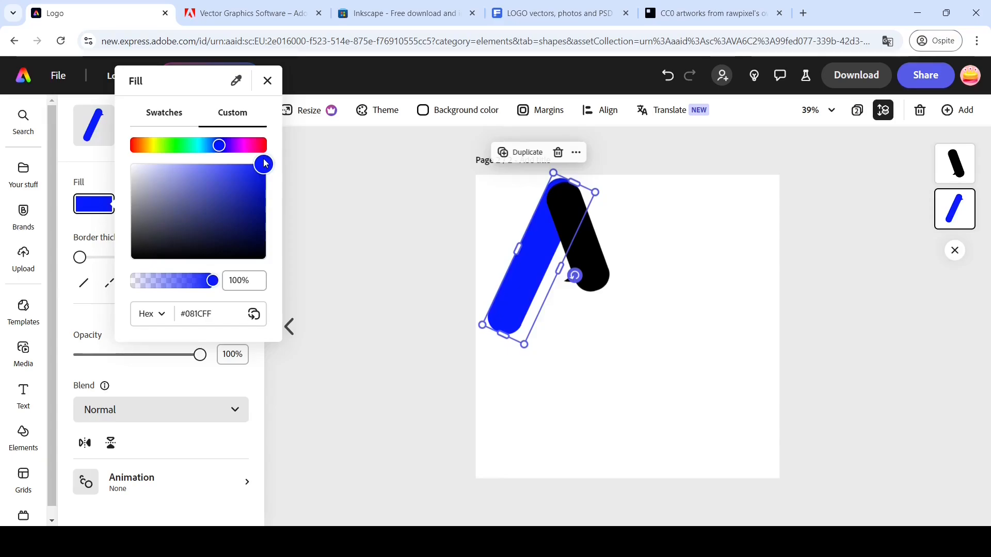
Recolor the shorter black bar to #081CFF by sampling the blue of the long bar.
left_click(599, 258)
left_click(598, 258)
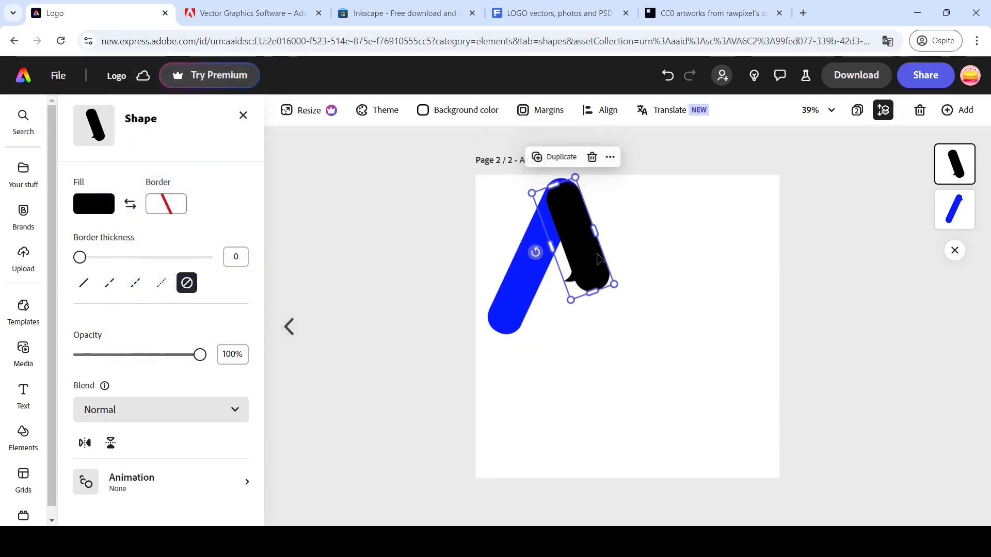
left_click(99, 205)
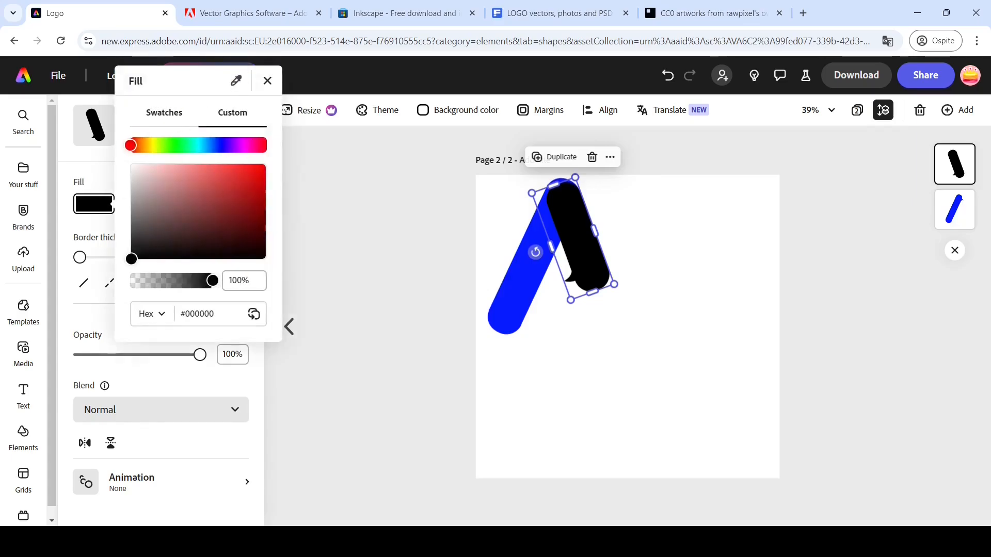
left_click(516, 292)
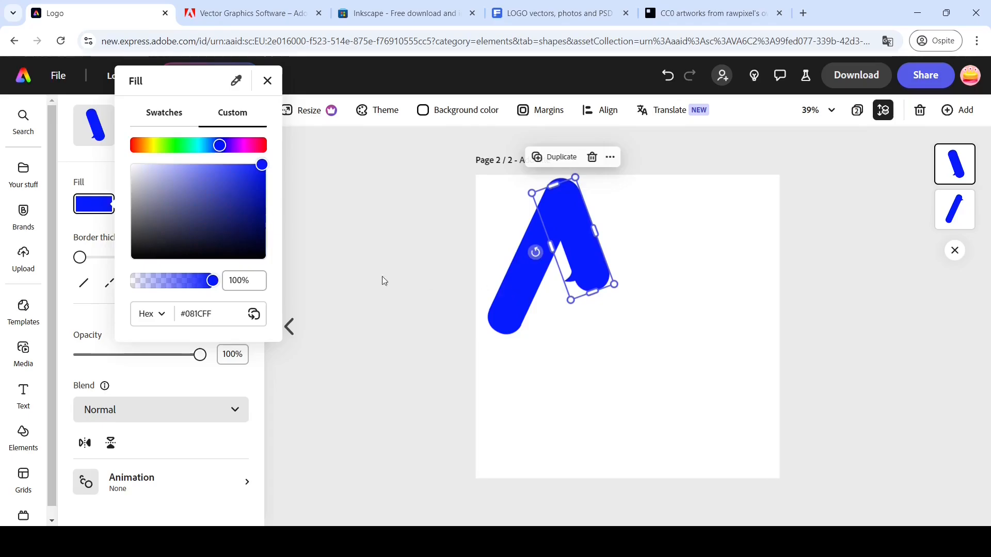
Add a text reading "GUA" to page 2 and set its font to Modak.
left_click(28, 393)
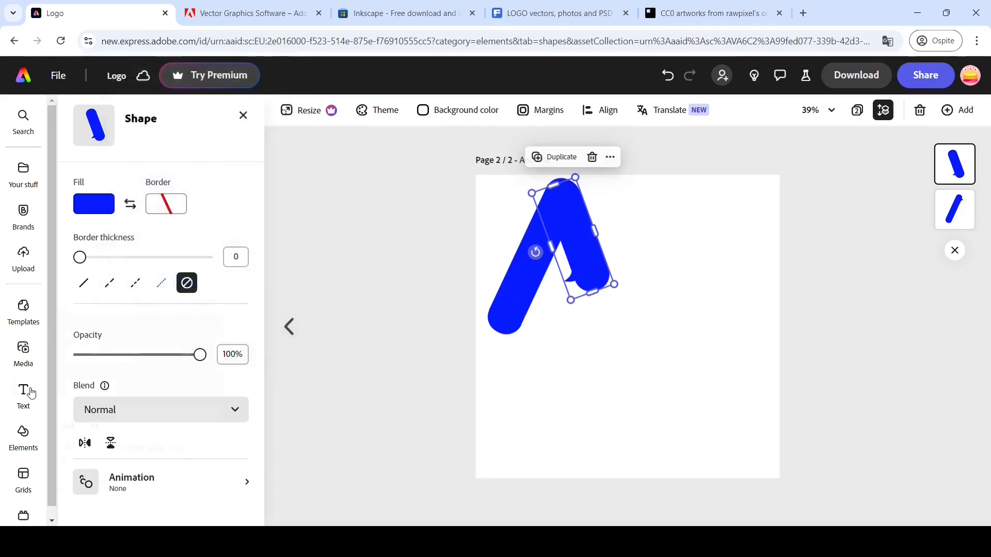
left_click(25, 395)
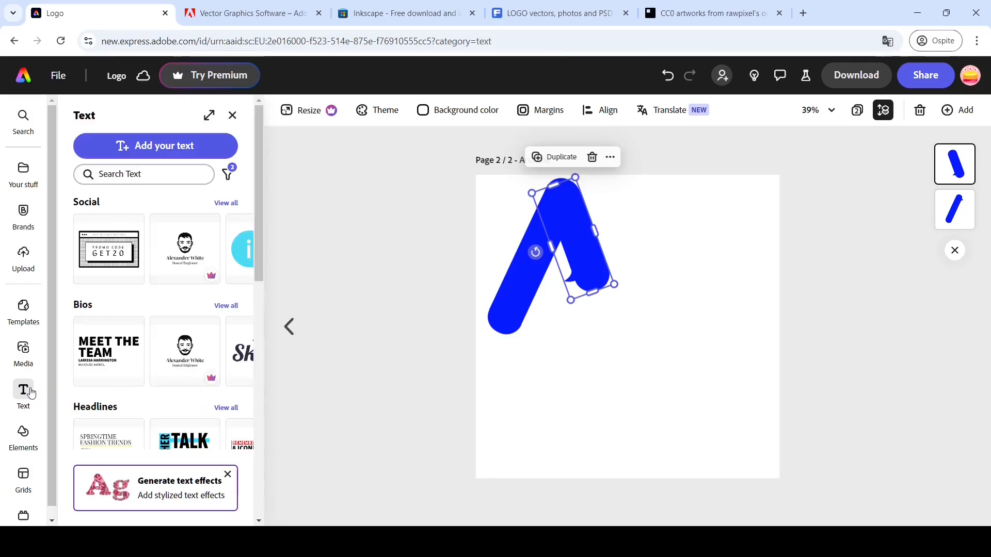
left_click(155, 146)
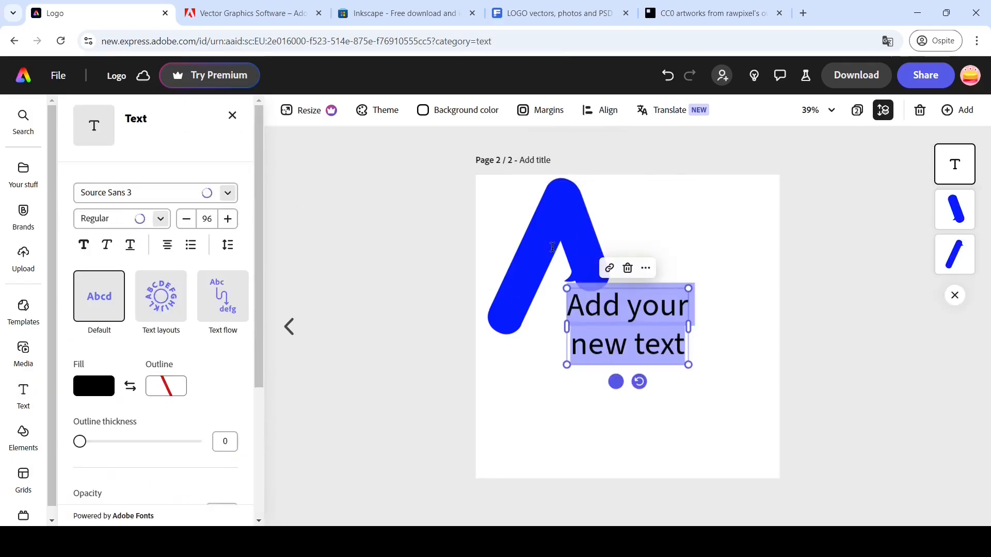
type("GUA")
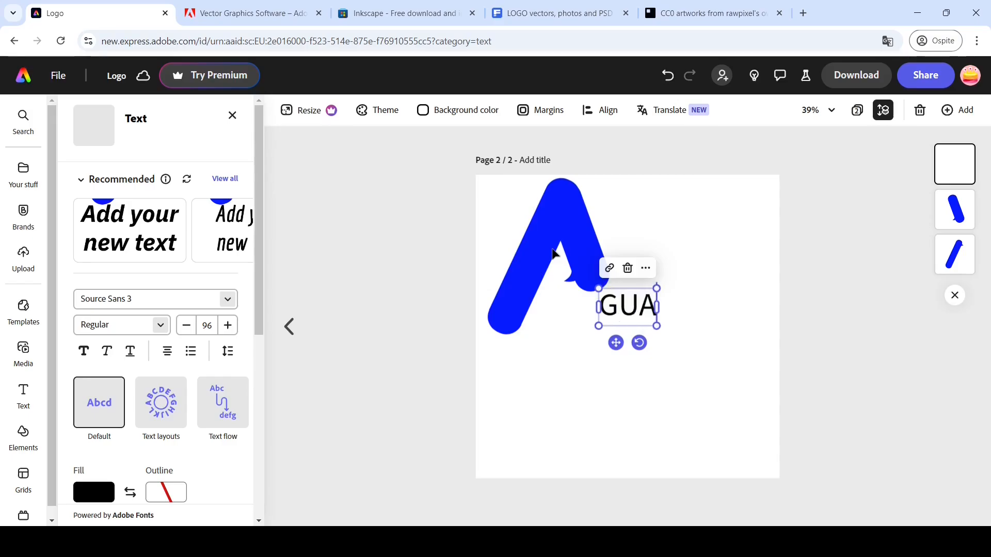
left_click(229, 300)
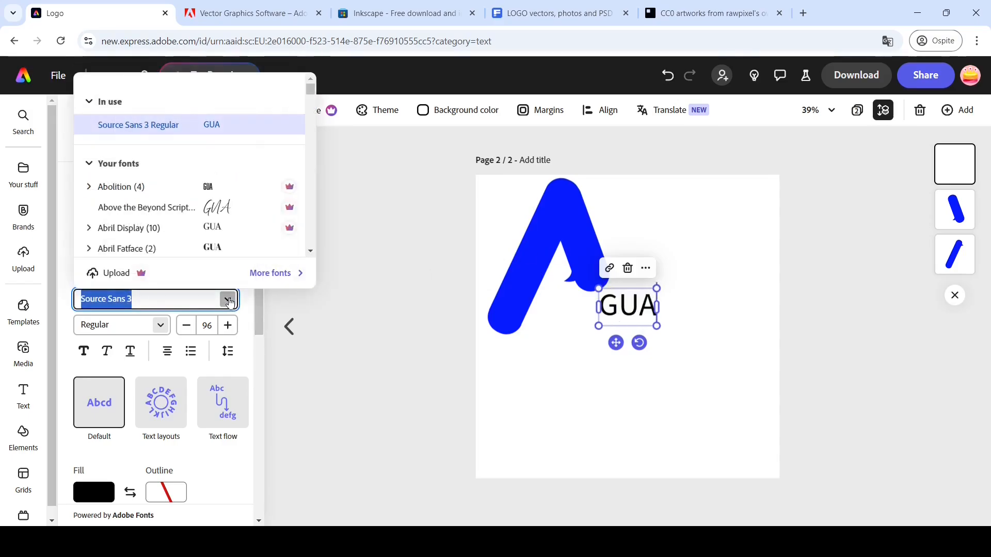
type("MODAK")
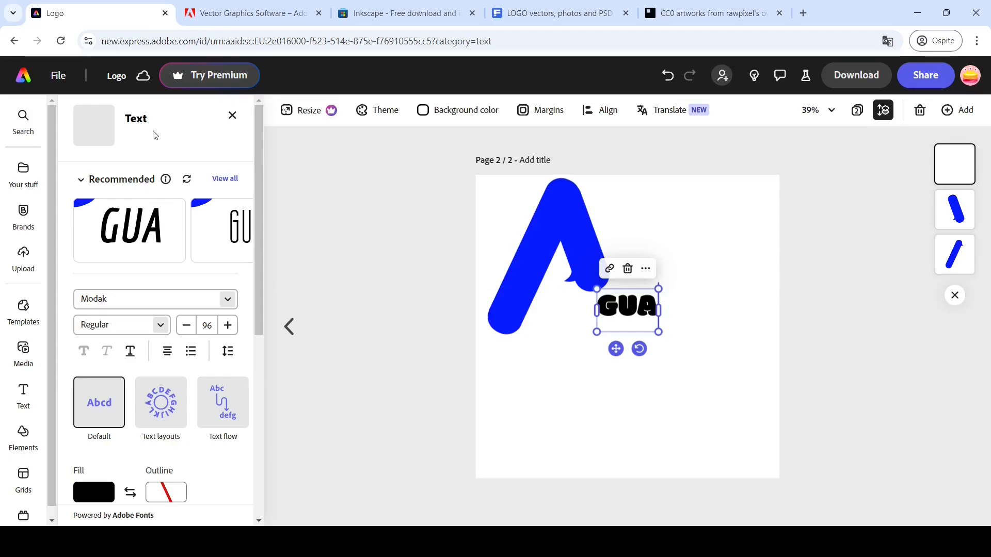
Apply the basic solid pill-shaped background behind the GUA text.
left_click_drag(258, 166, 264, 337)
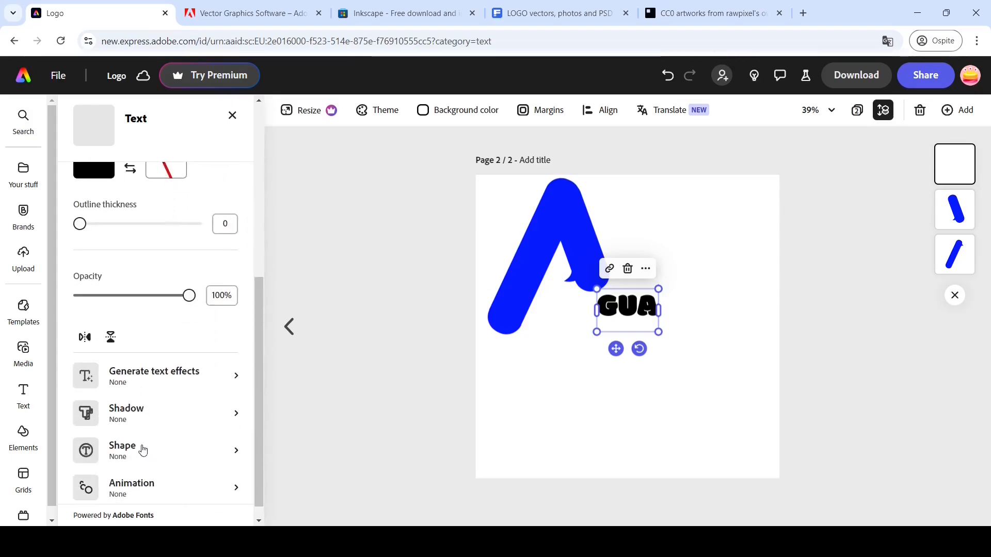
left_click(143, 452)
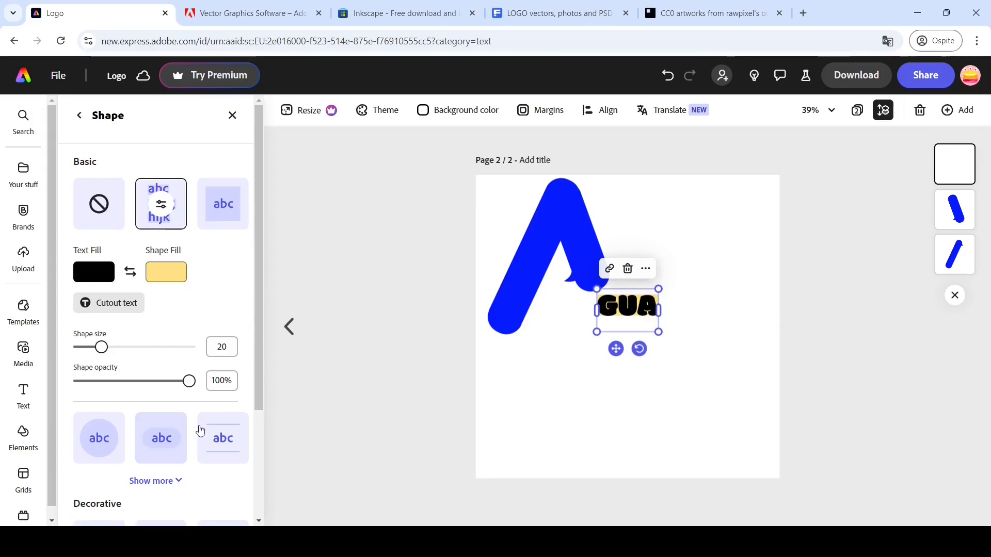
left_click_drag(262, 378, 268, 456)
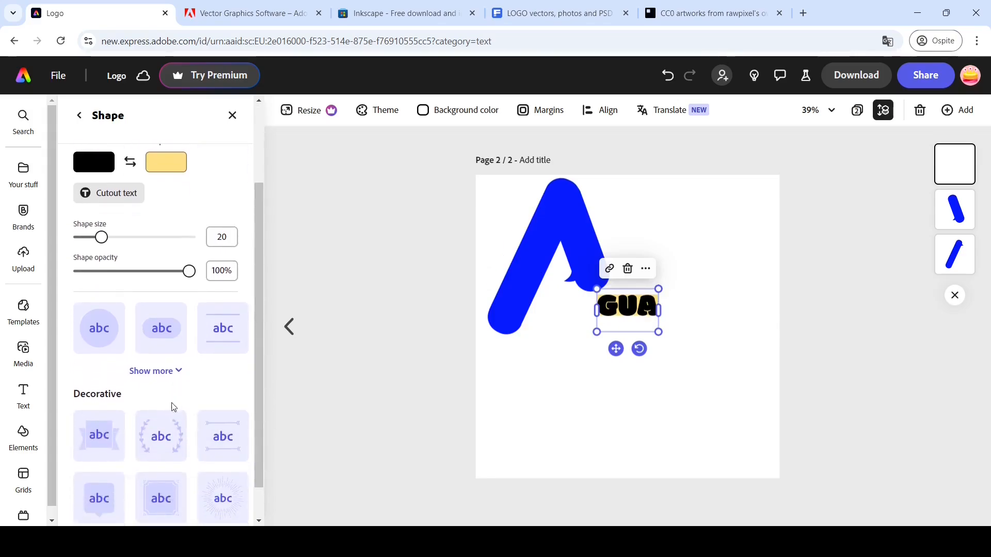
left_click(154, 377)
left_click(161, 332)
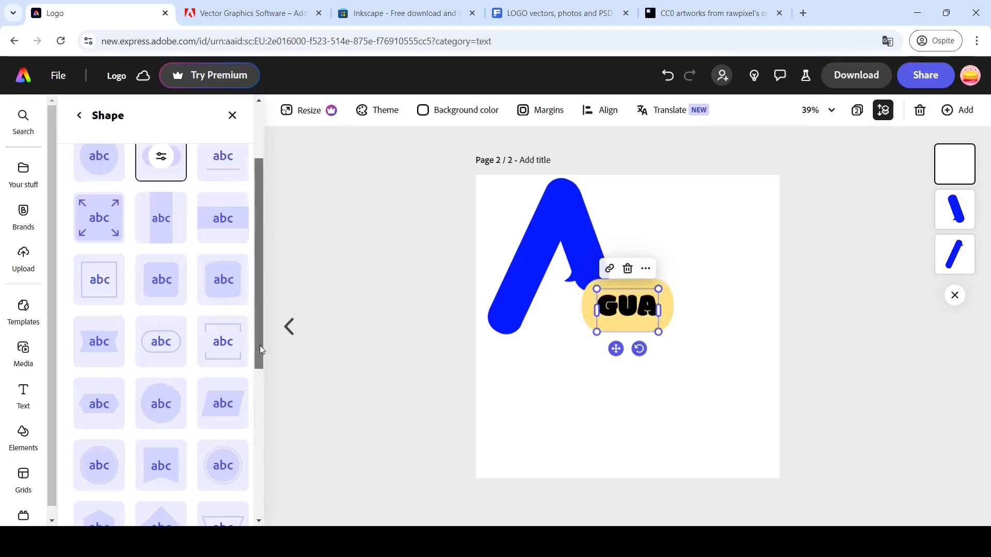
left_click_drag(259, 345, 255, 225)
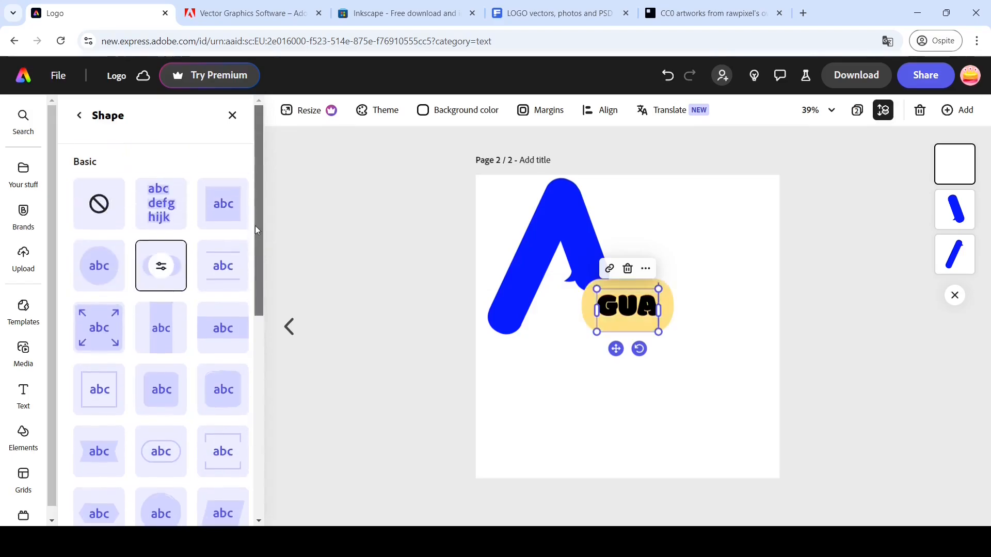
Change the fill of the pill shape behind GUA to the custom strong yellow #F5DB18.
left_click(79, 115)
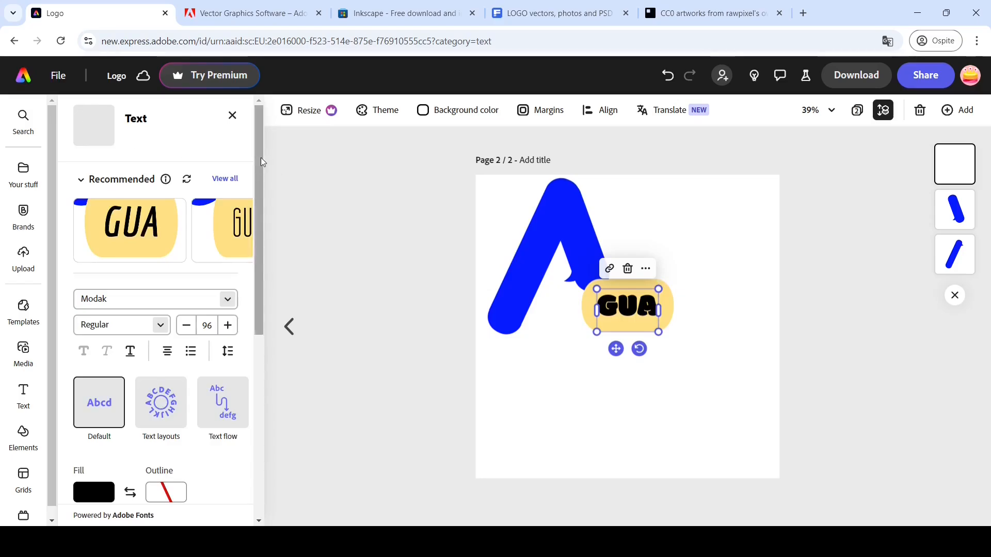
left_click_drag(261, 157, 271, 349)
left_click(126, 434)
left_click(154, 264)
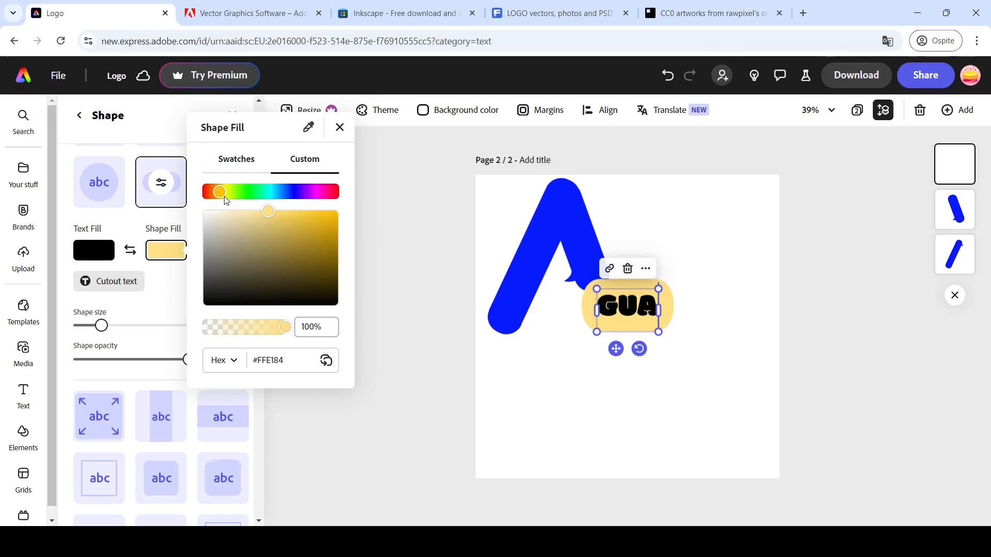
left_click_drag(220, 194, 315, 215)
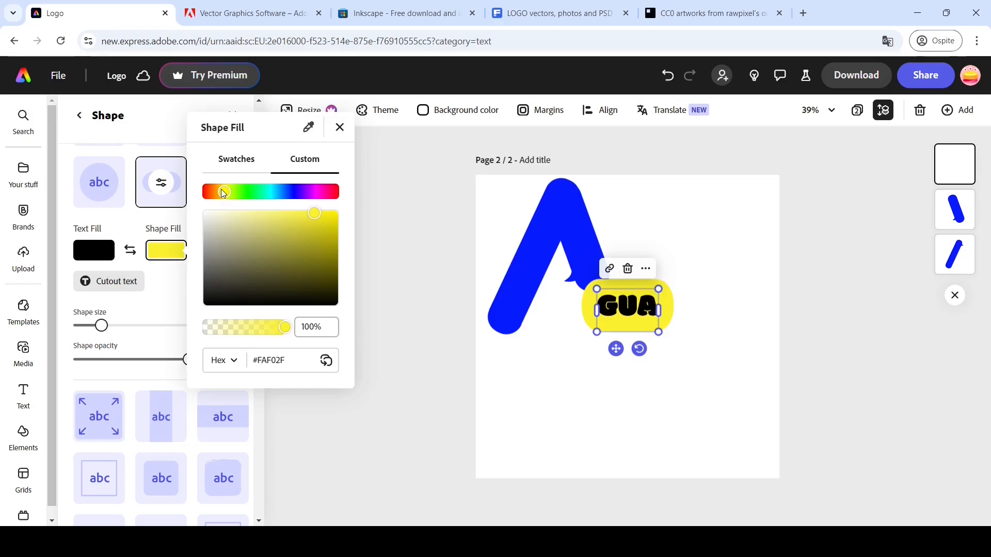
left_click_drag(224, 192, 223, 192)
left_click_drag(316, 214, 327, 216)
left_click_drag(226, 198, 222, 194)
Search the web for "COLOR CONTRAST CHECKER" in a new browser tab, open the Coolors checker and dismiss its greeting popup.
left_click(803, 13)
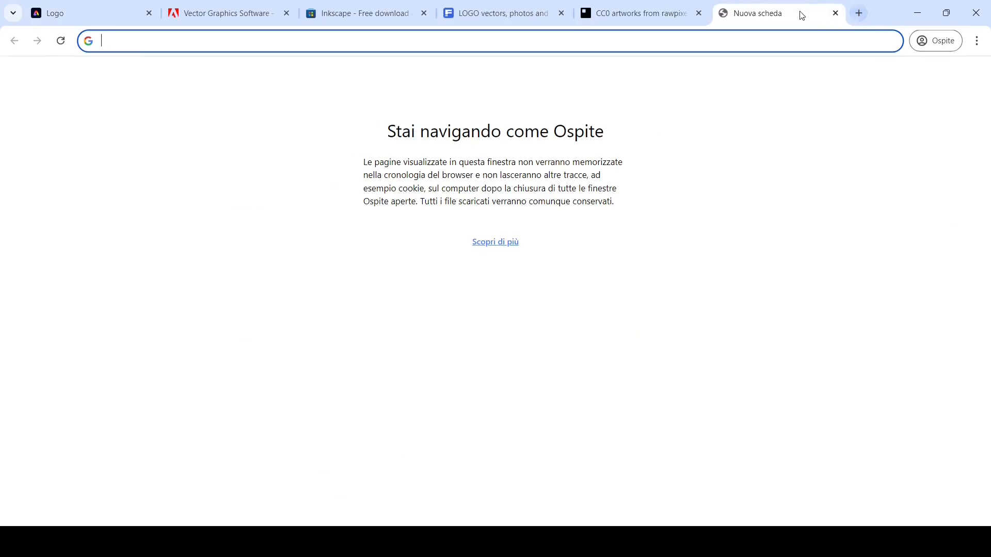
type("COLOR CONT")
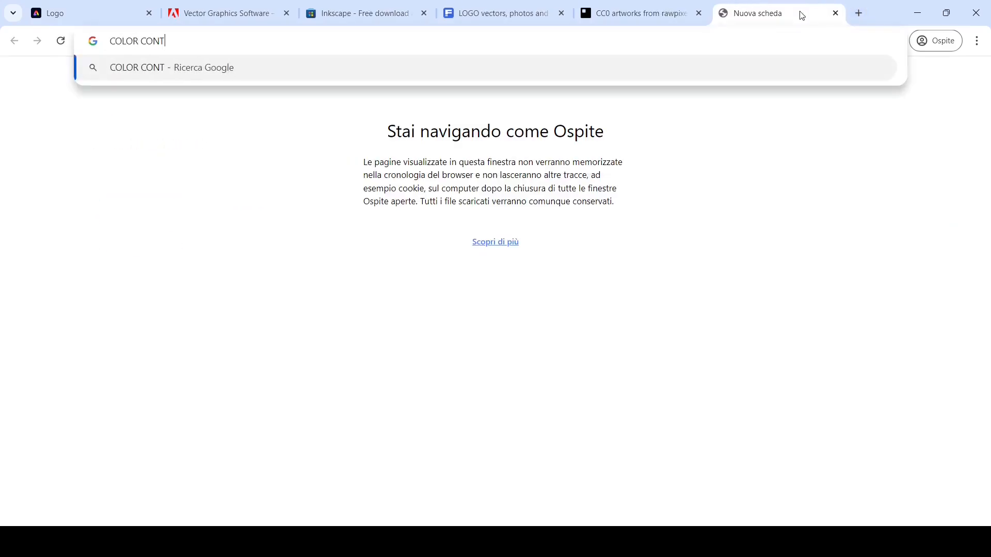
type("RAST CHECKER")
key("Return")
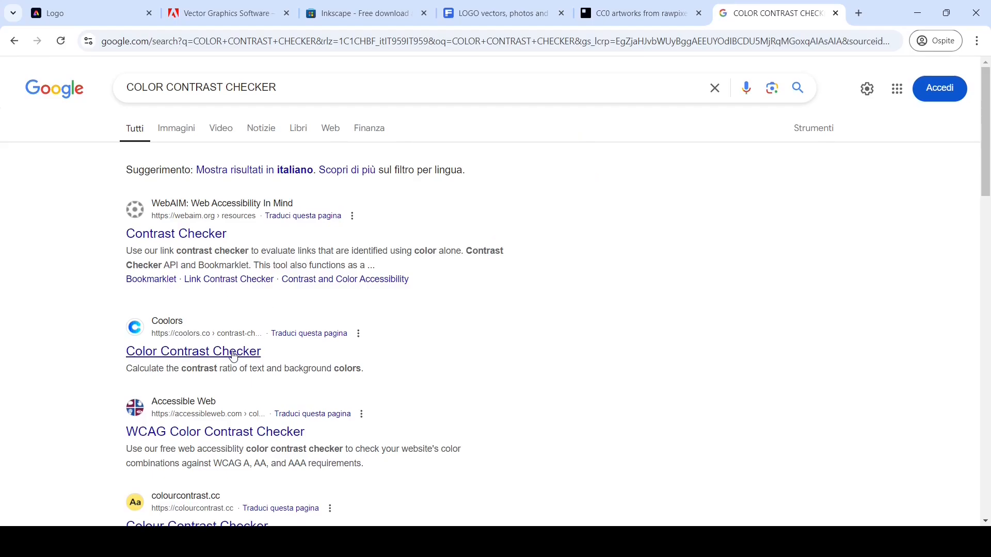
left_click(233, 356)
left_click(387, 349)
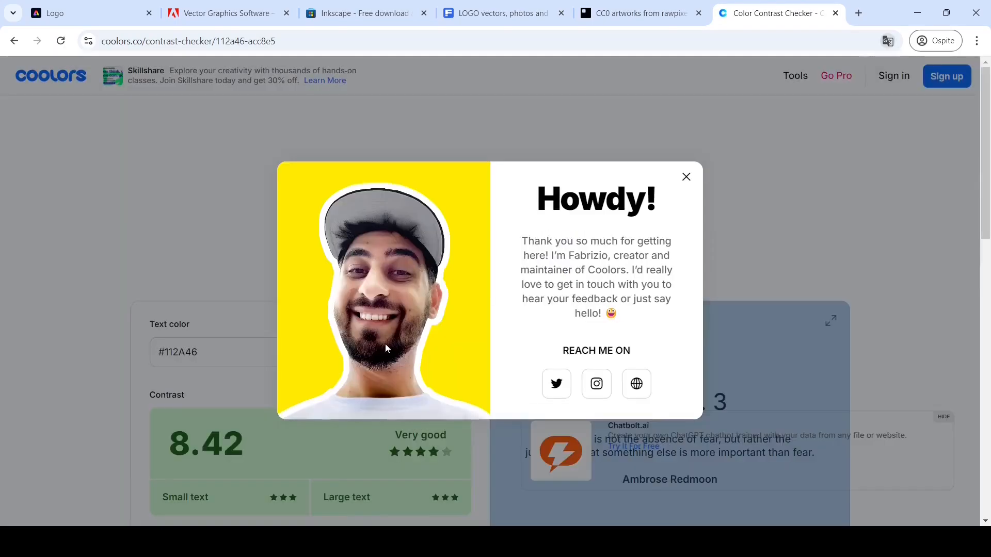
left_click(687, 179)
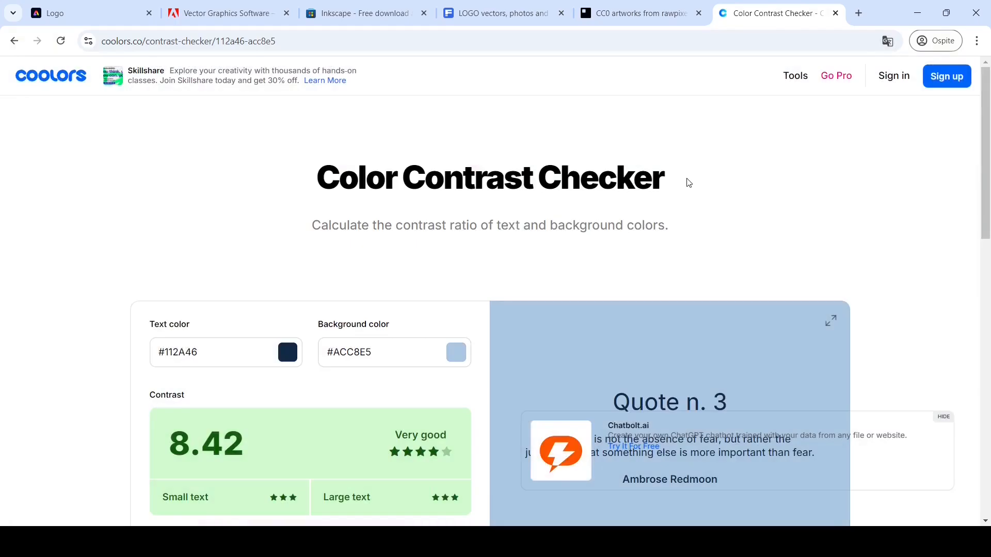
Set the contrast checker's text color to the bright blue #2137FF.
left_click_drag(985, 162, 986, 206)
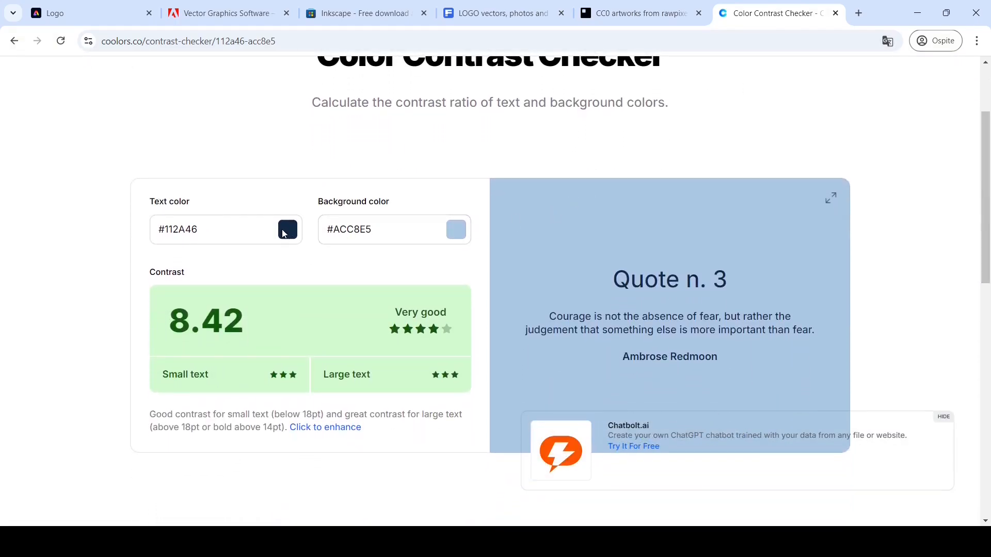
left_click(284, 233)
left_click_drag(328, 326, 342, 253)
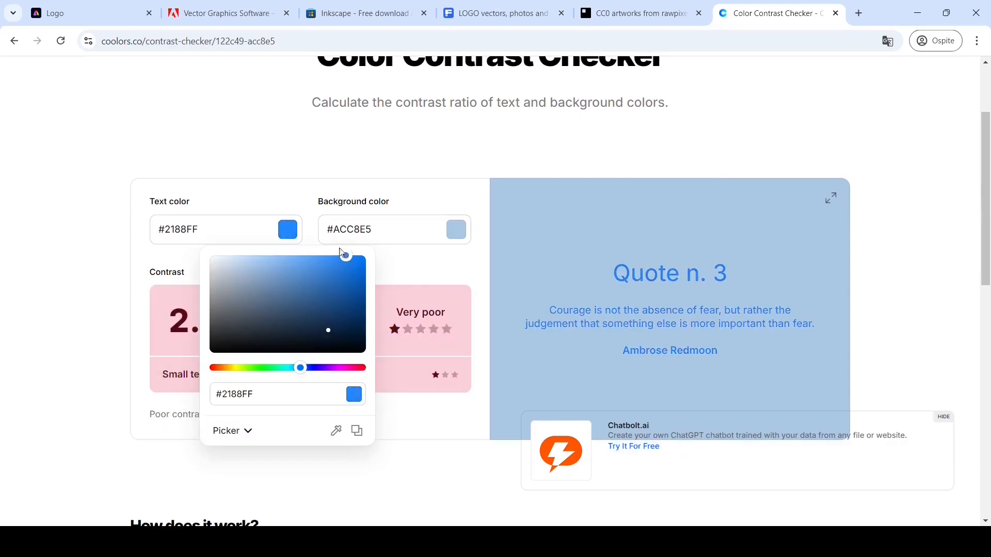
left_click_drag(301, 368, 308, 368)
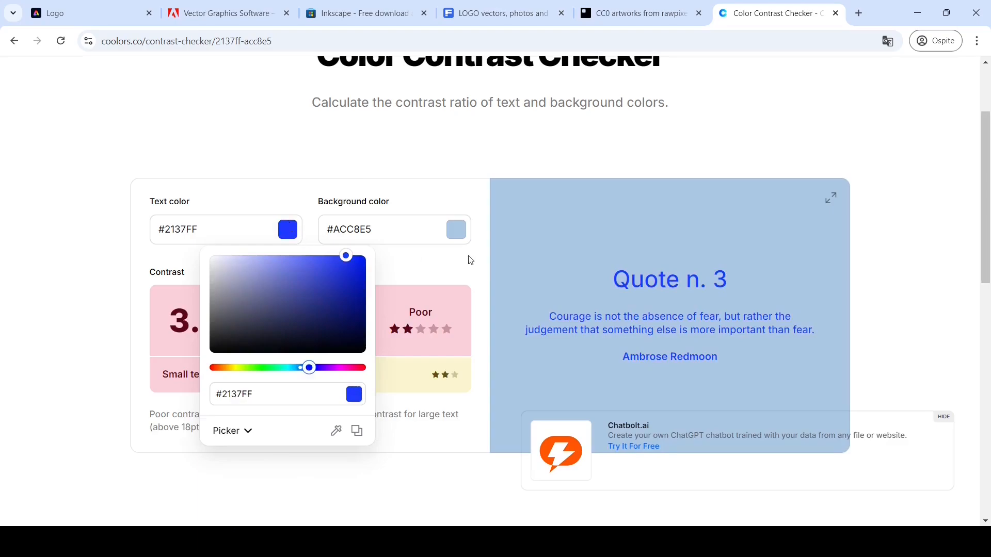
Set the contrast checker's background color to the yellow #FFE854 to test it against the blue text.
left_click(459, 233)
left_click(458, 233)
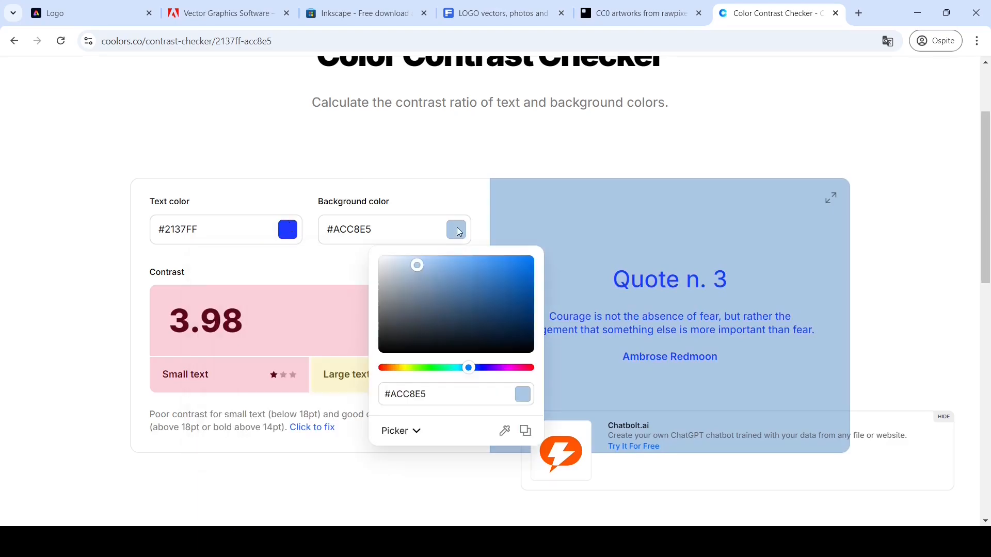
left_click_drag(469, 367, 407, 364)
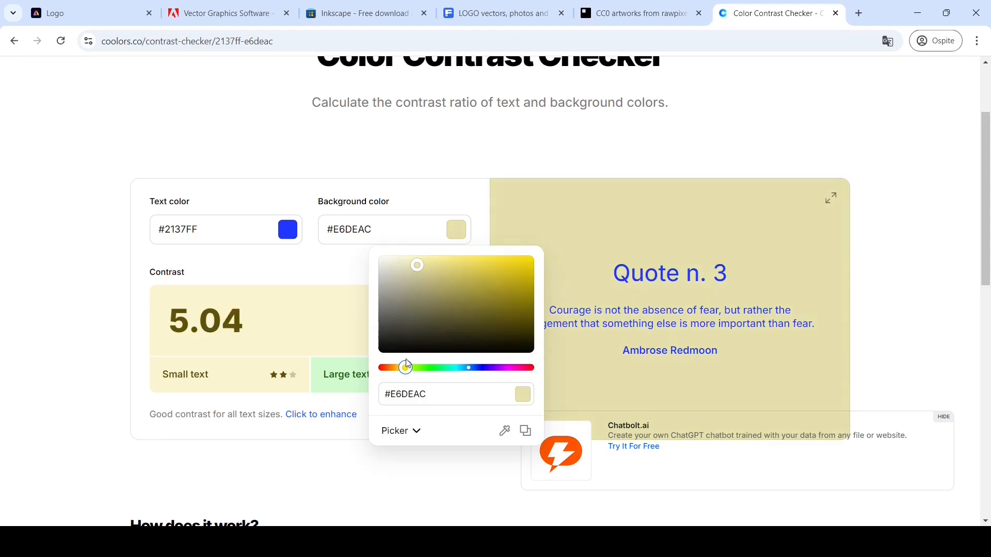
left_click_drag(418, 265, 486, 252)
left_click(484, 235)
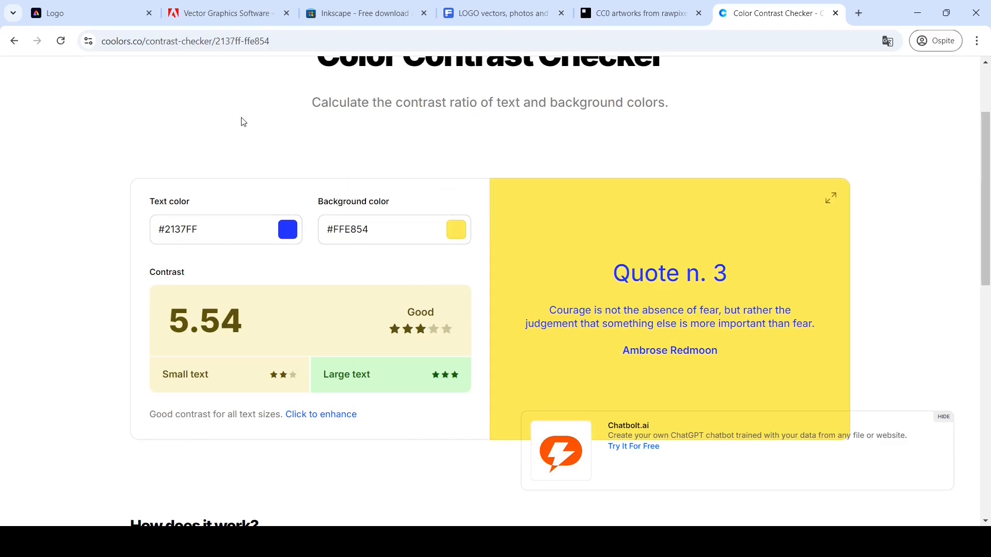
Switch back to the Adobe Express logo design and lighten the pill's fill behind GUA to the yellow #FFEB57.
left_click(94, 7)
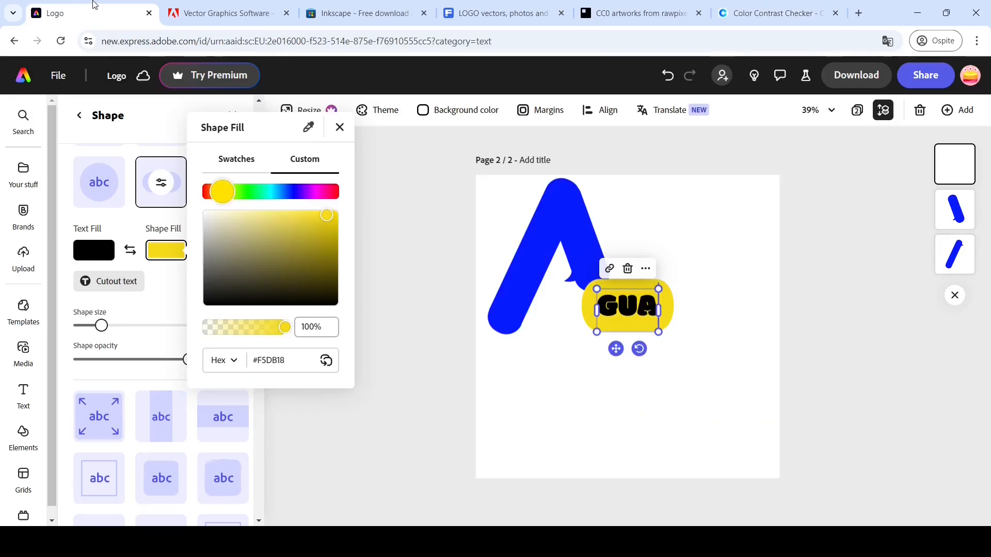
left_click_drag(327, 215, 295, 208)
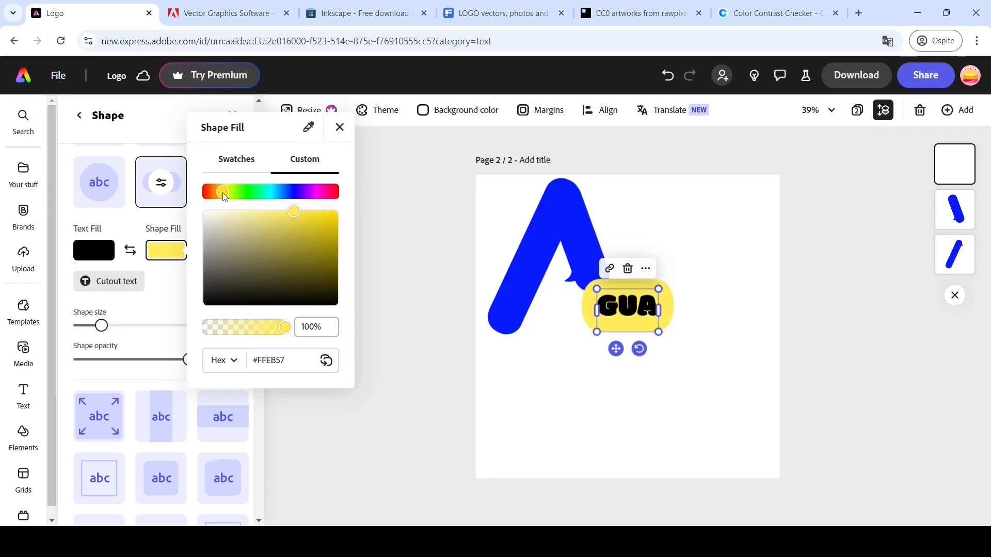
Recolor the GUA text with the blue #081CFF sampled from the large A shape.
left_click(85, 258)
left_click(85, 258)
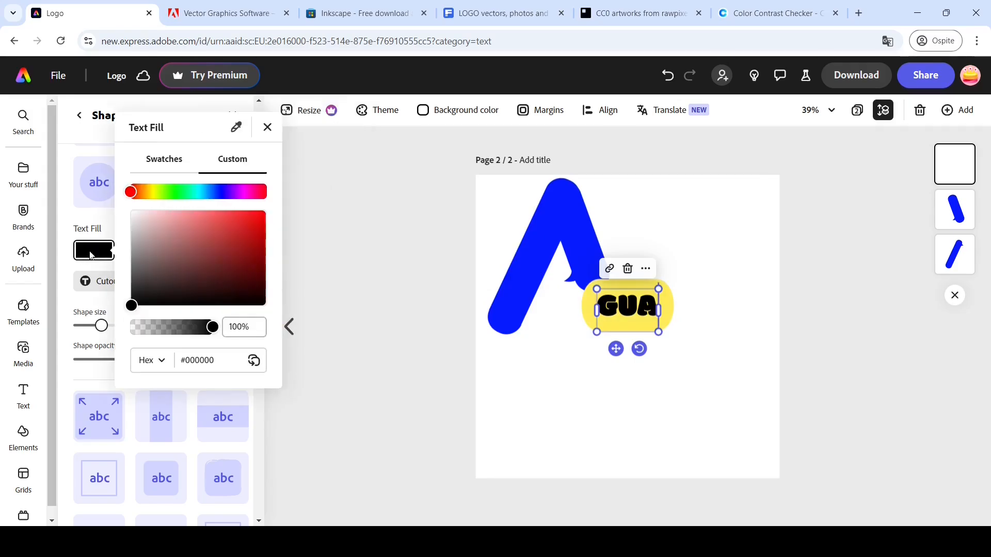
left_click(235, 136)
left_click(529, 262)
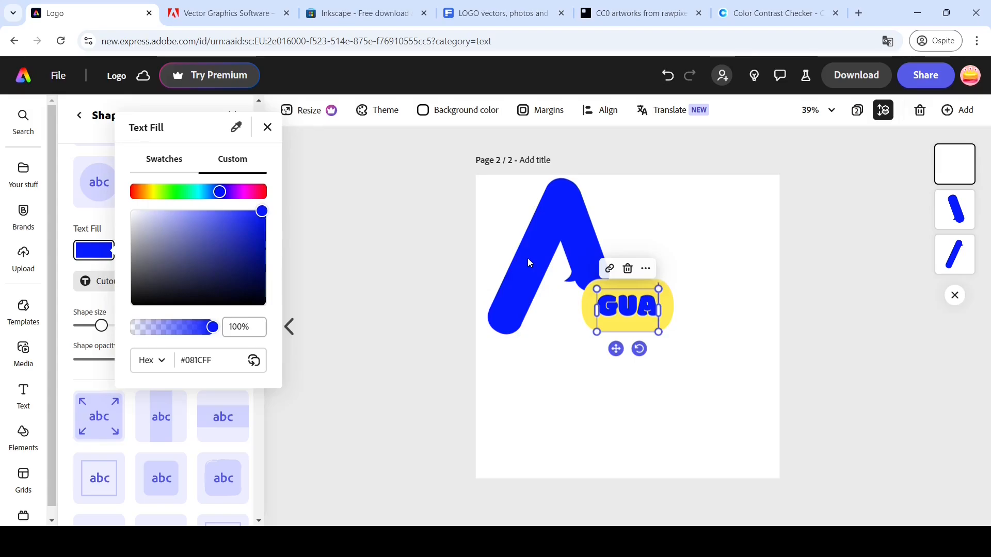
key("Escape")
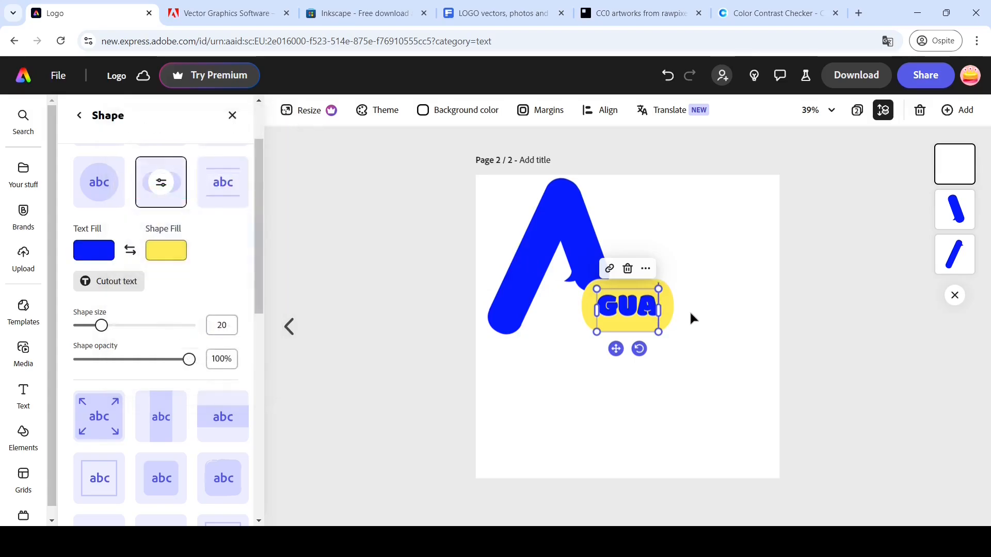
Tilt the A's short stroke further outward and place the GUA pill just beneath it with the text sized to 118.
left_click(615, 316)
left_click_drag(616, 316, 642, 306)
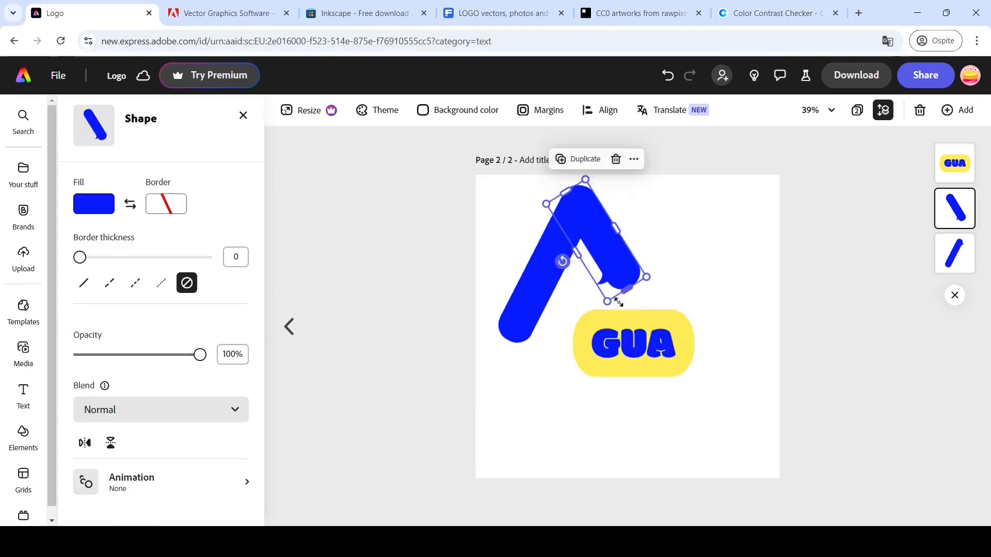
left_click_drag(633, 353, 613, 332)
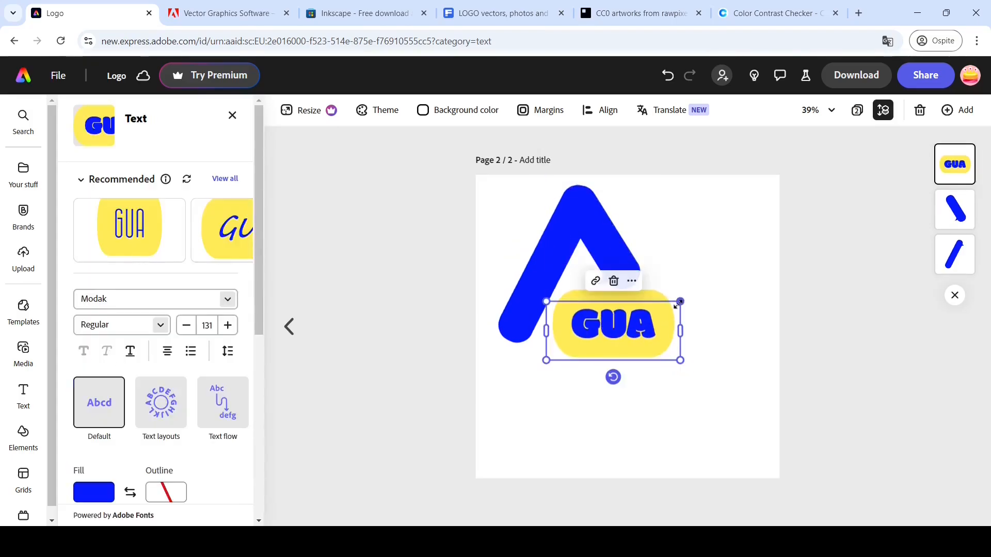
left_click_drag(674, 308, 667, 308)
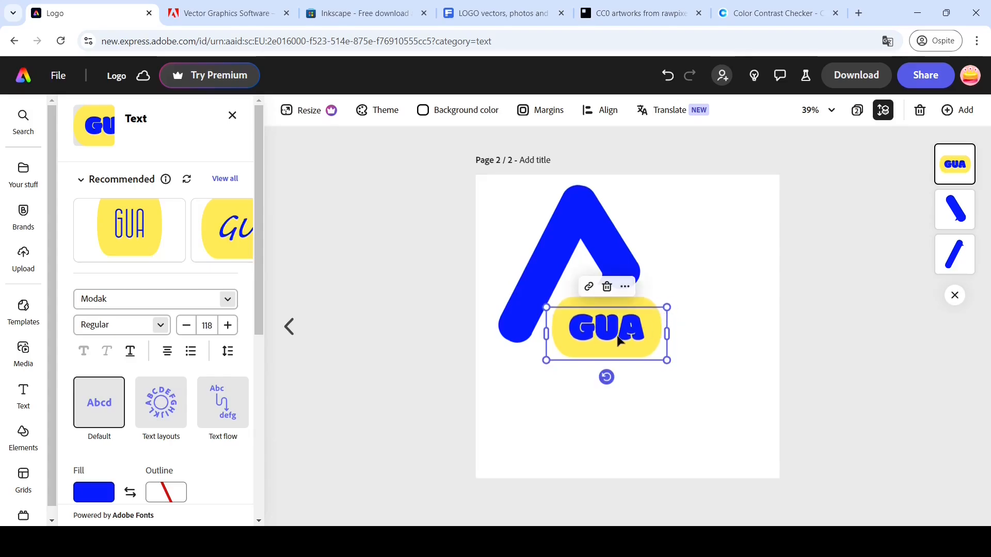
left_click_drag(620, 341, 625, 336)
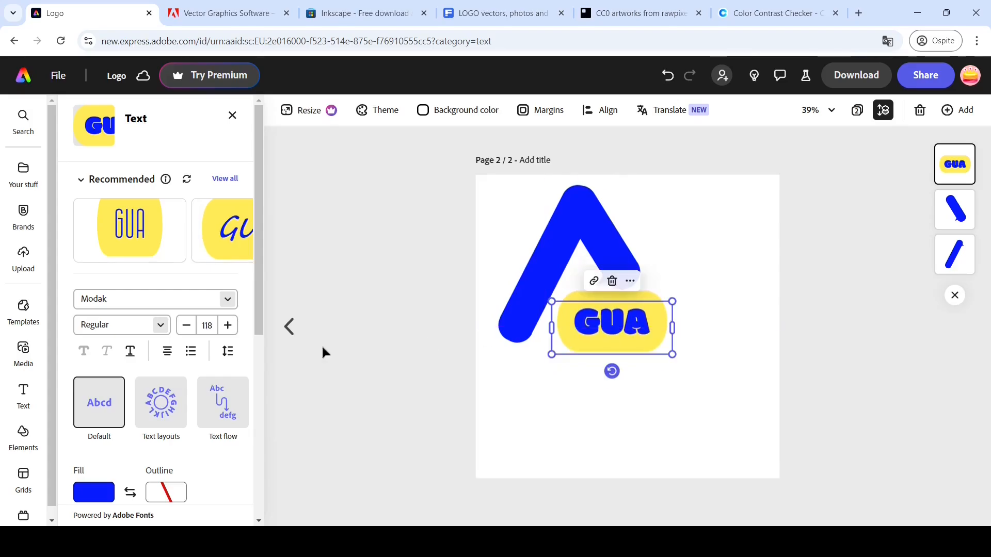
Reduce the size of the yellow pill shape behind GUA so it fits more tightly around the letters.
left_click_drag(258, 315, 261, 490)
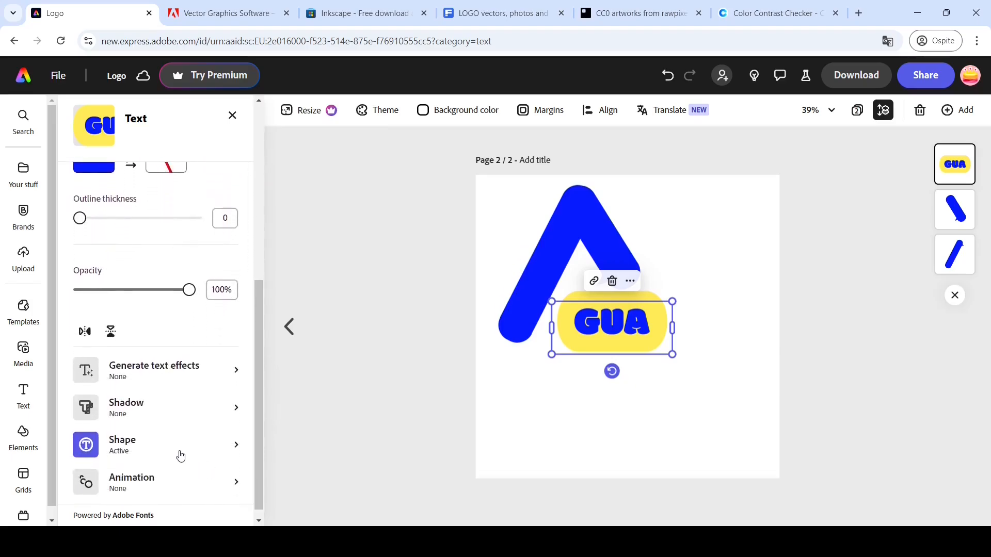
left_click(181, 457)
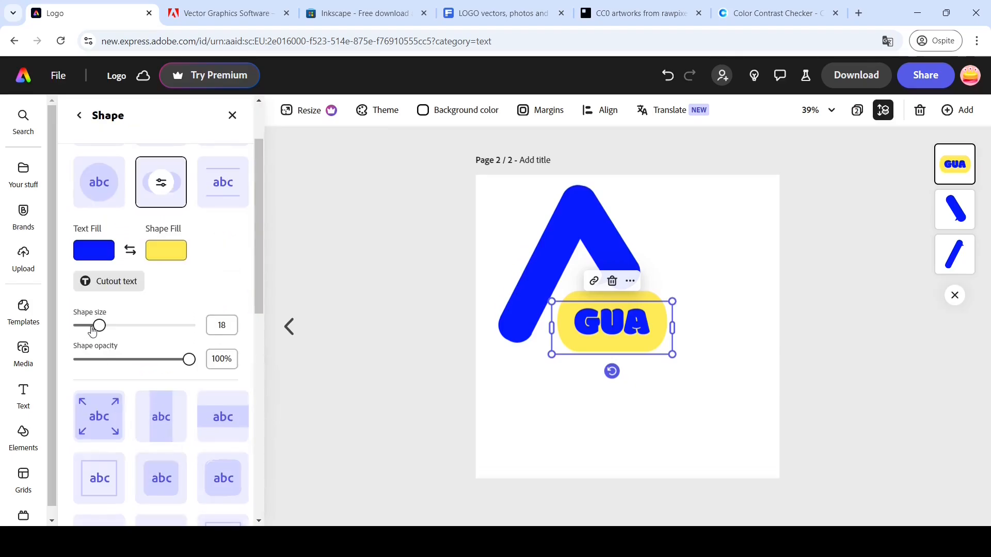
mouse_move(100, 325)
left_mouse_down()
mouse_move(108, 326)
mouse_move(72, 329)
mouse_move(87, 331)
left_mouse_up()
Fine-tune the A strokes' placement, enlarge the GUA text to 129 and position its pill beneath the short stroke.
left_click_drag(623, 309, 605, 248)
left_click(525, 286)
left_click(696, 271)
left_click(662, 291)
left_click(619, 316)
left_click_drag(619, 315, 619, 318)
left_click_drag(679, 301, 687, 300)
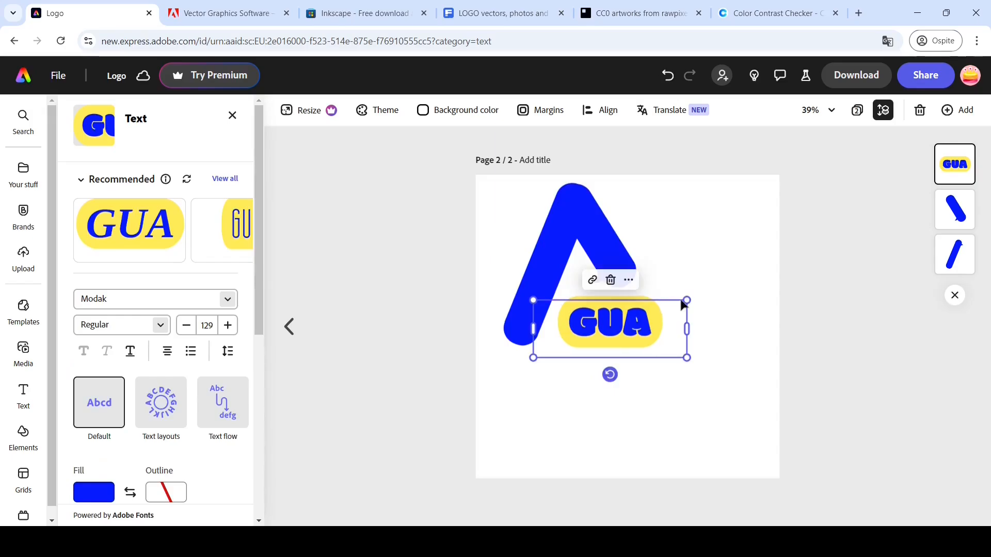
left_click(714, 241)
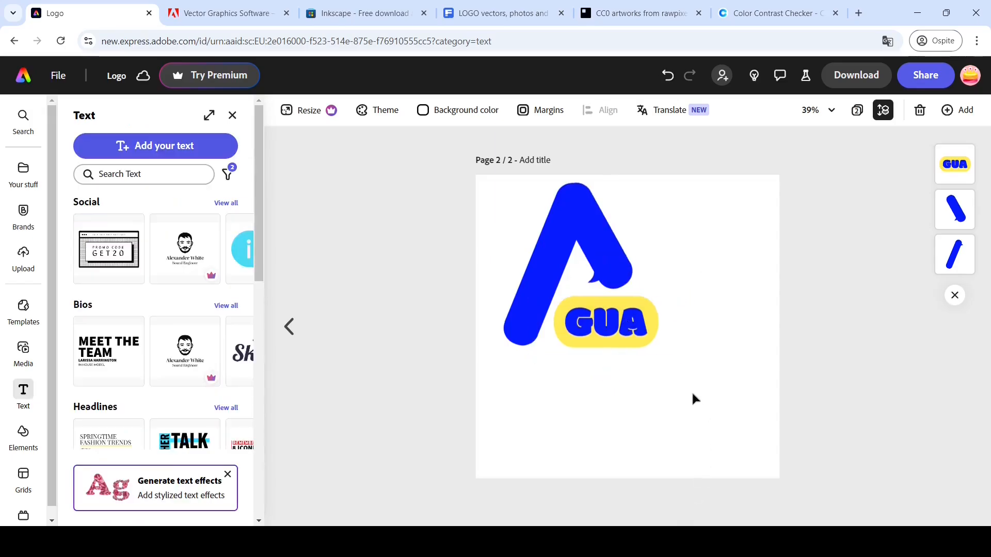
scroll(660, 253, "up", 4)
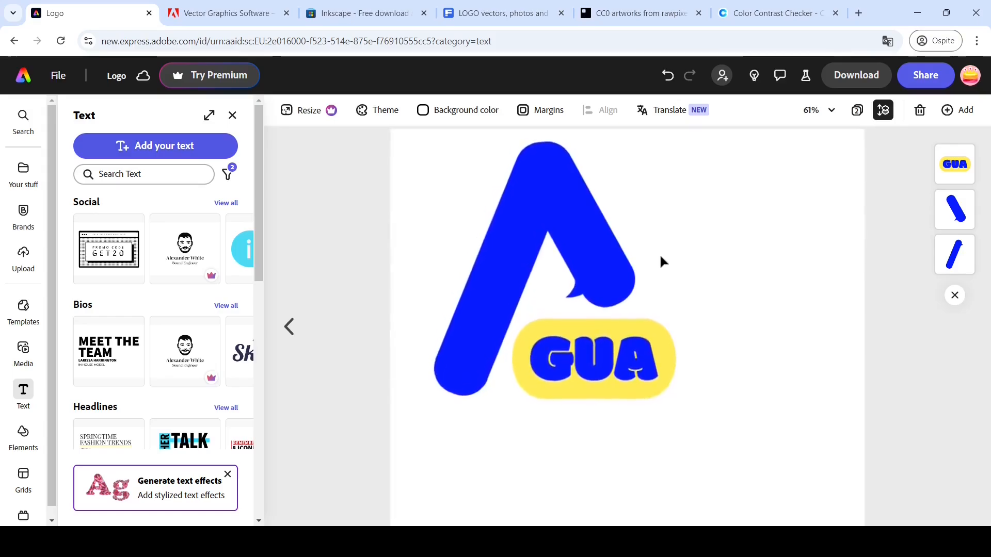